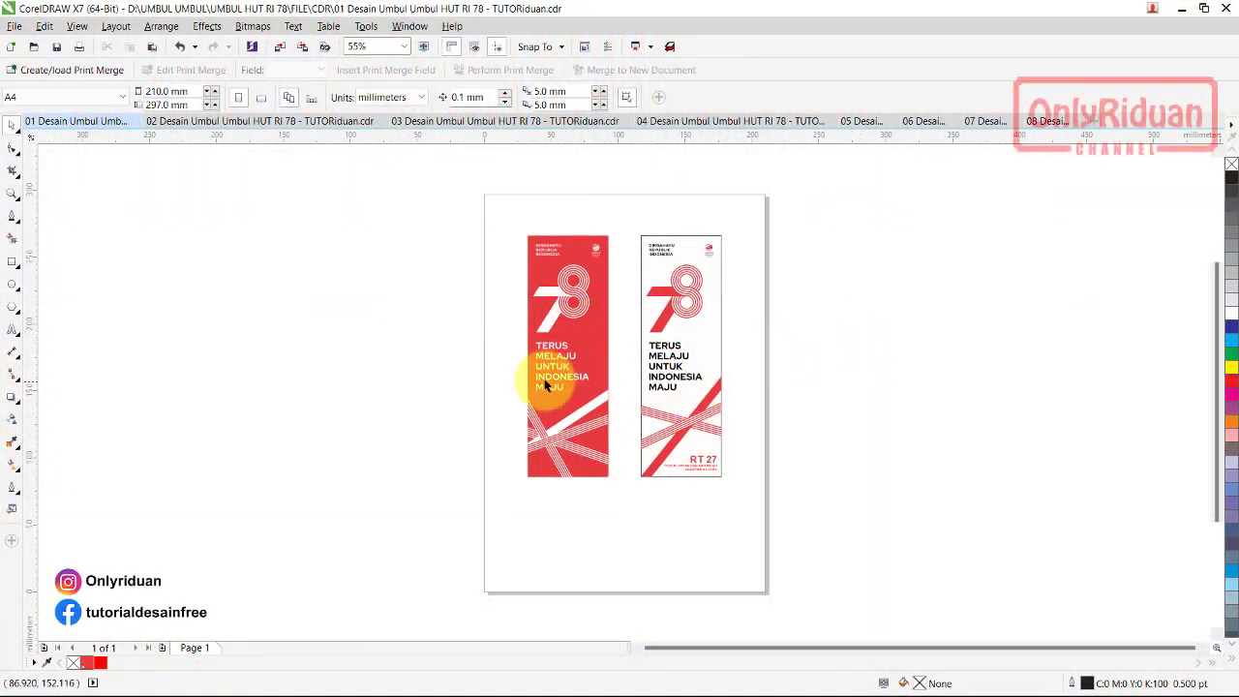
Step: Zoom in on the two banners and select the white one, which measures 60.0 × 180.0 mm
left_click(13, 194)
mouse_move(520, 223)
left_mouse_down()
mouse_move(756, 481)
mouse_move(747, 494)
left_mouse_up()
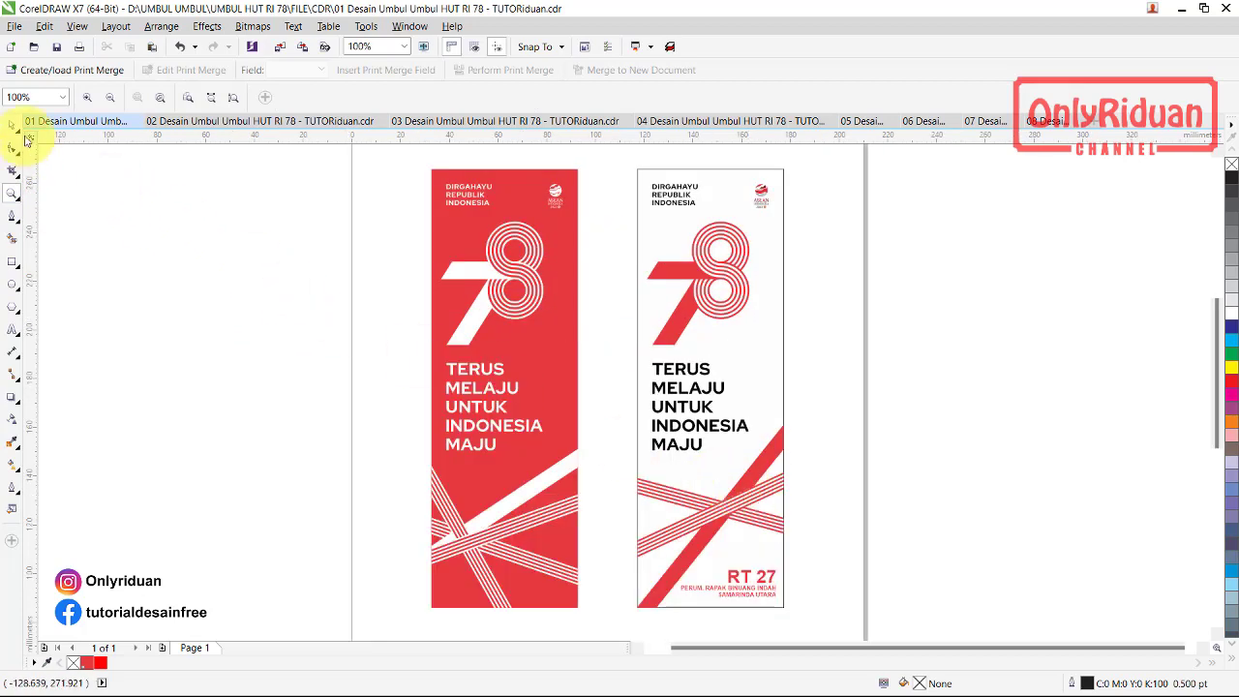
left_click(12, 124)
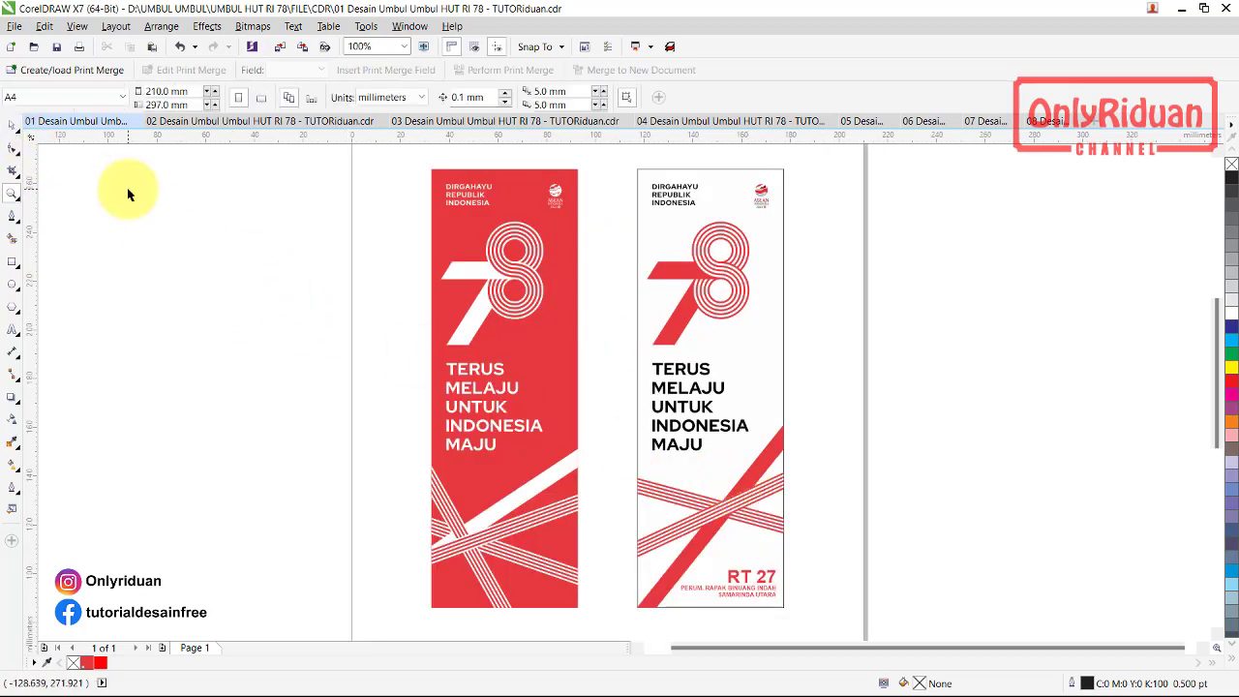
left_click(772, 269)
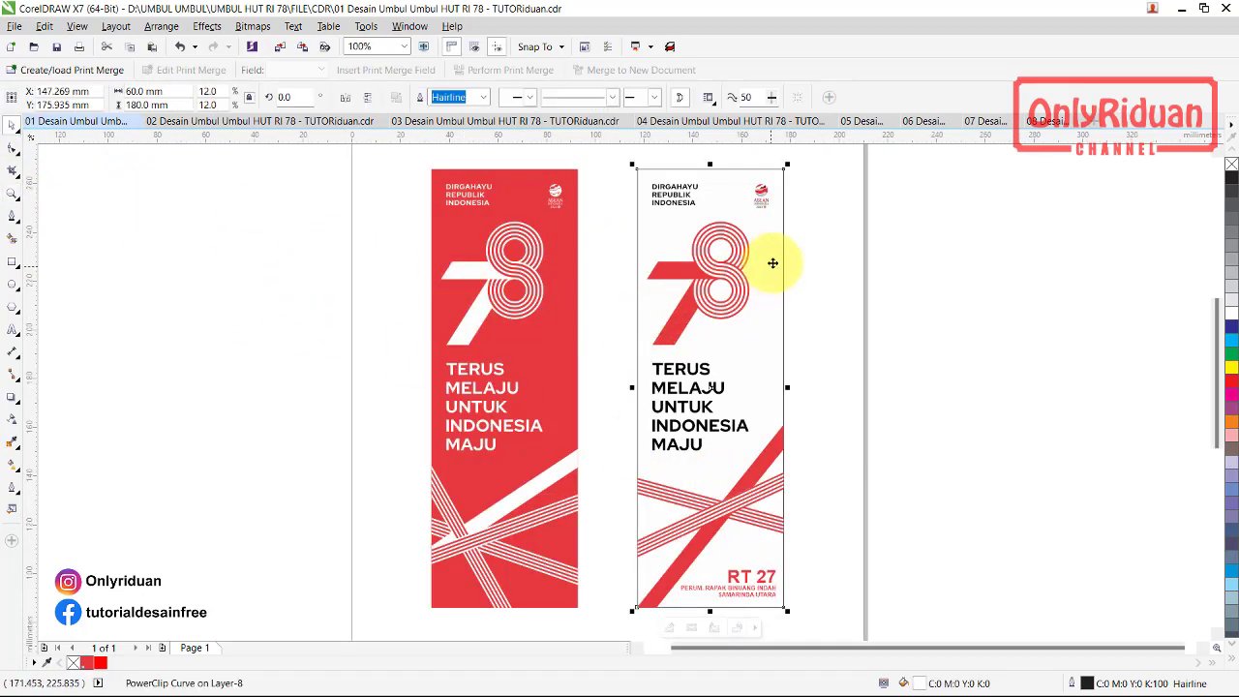
left_click(562, 263)
left_click(919, 302)
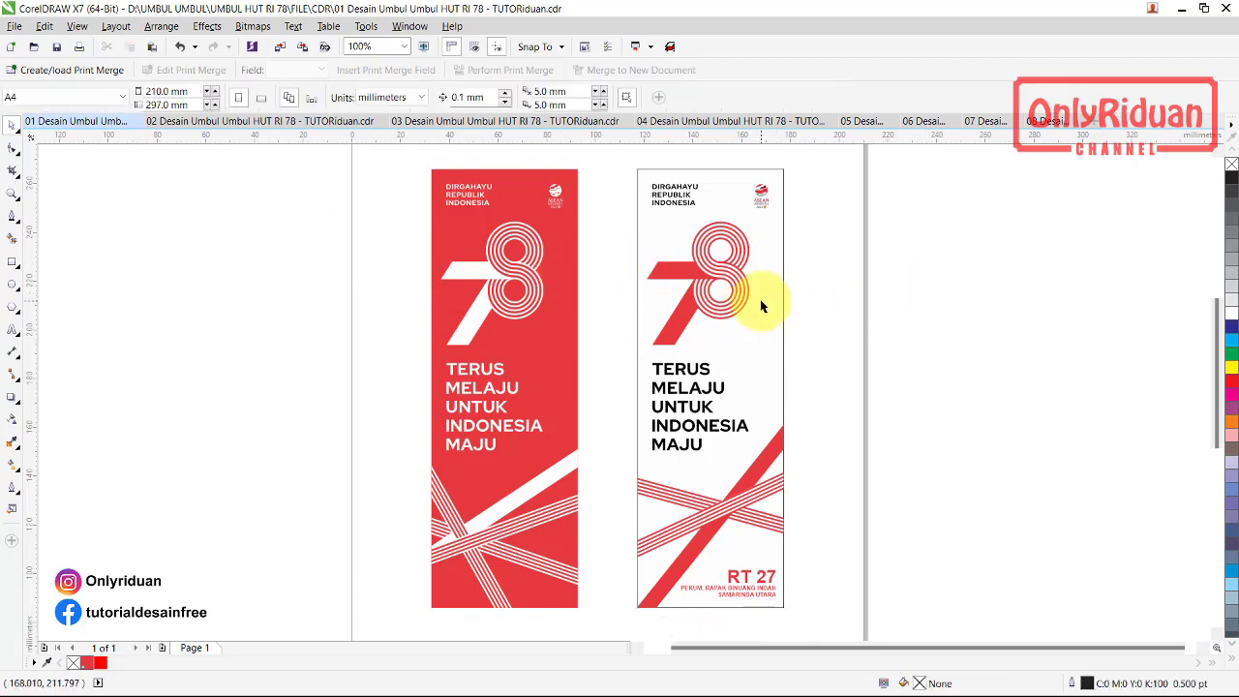
left_click(761, 306)
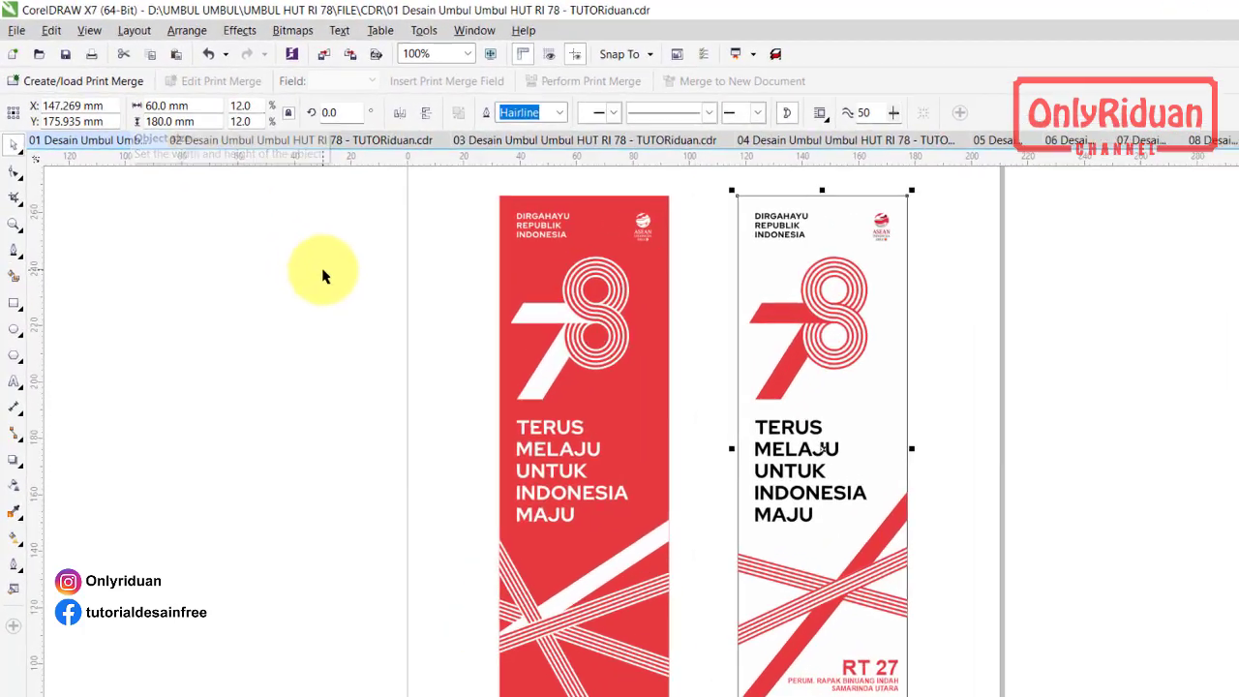
Step: Switch document units to centimetres and reselect the white banner, now 6.0 × 18.0 cm
left_click(276, 233)
left_click(574, 143)
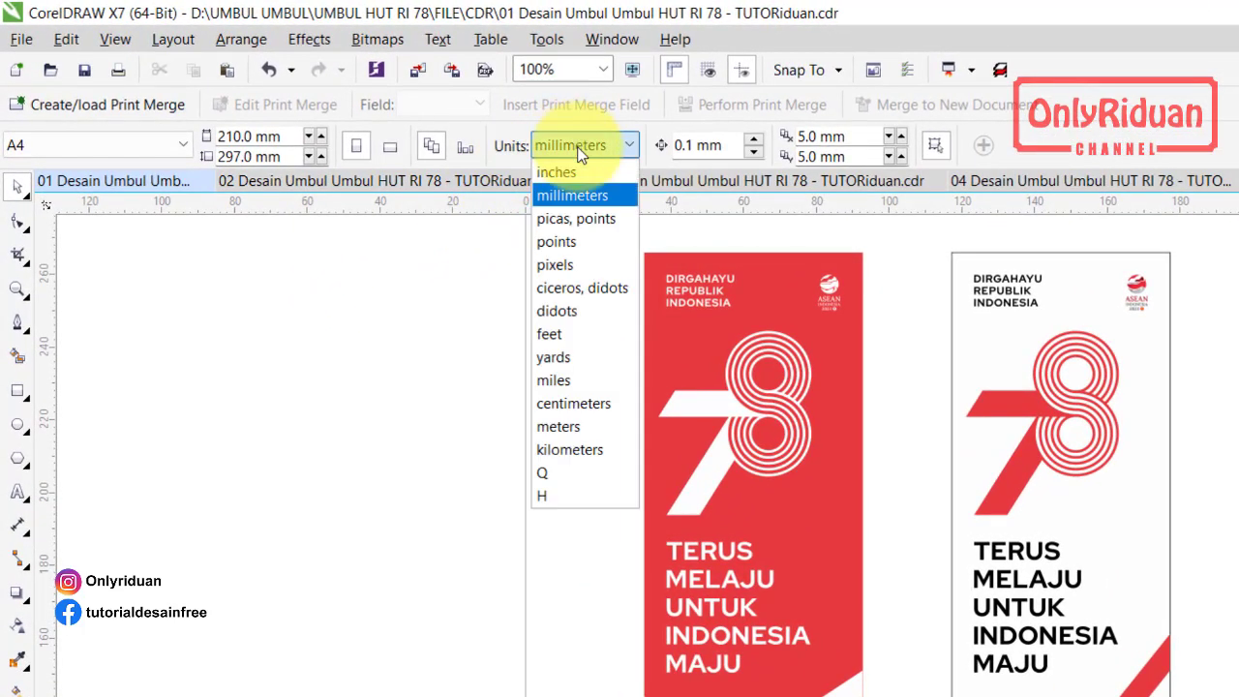
left_click(596, 399)
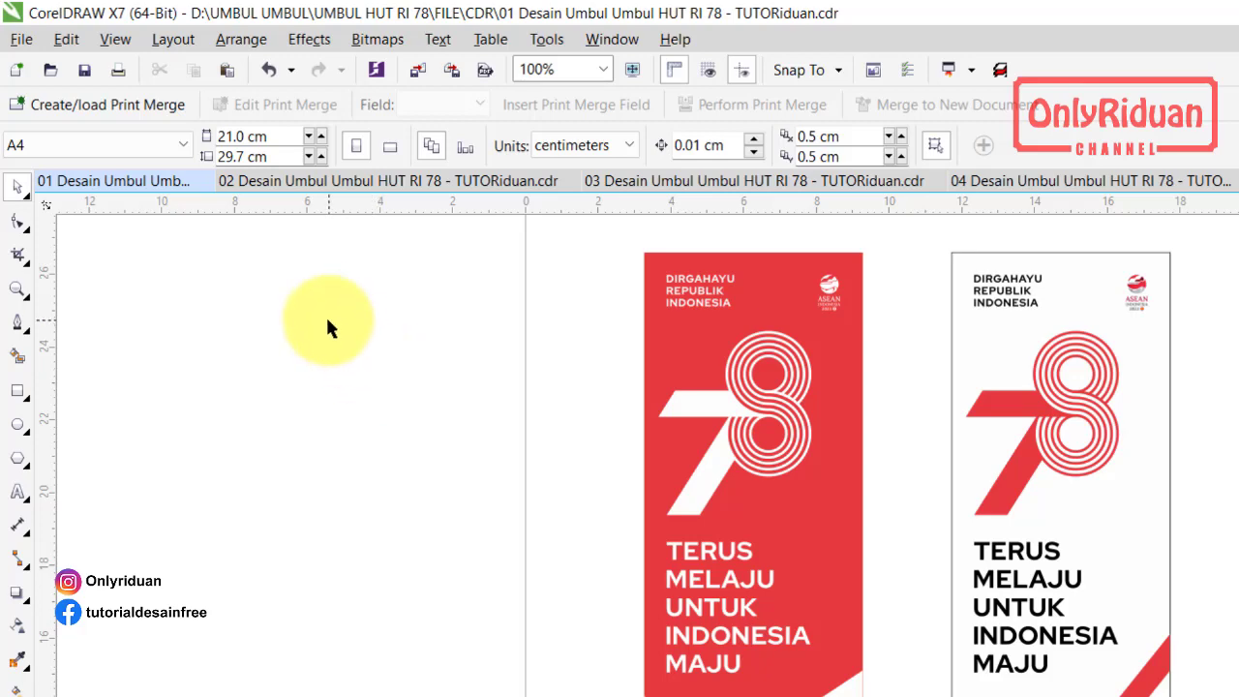
left_click(1074, 266)
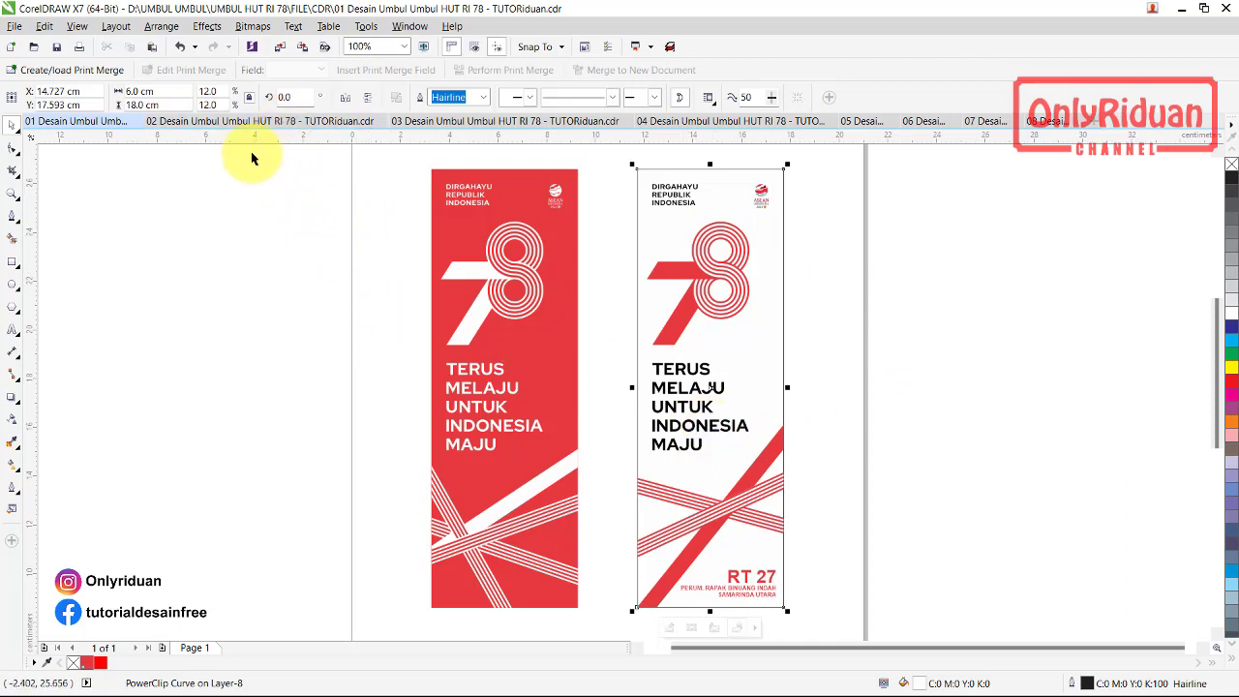
Step: Open the 02 Desain Umbul Umbul HUT RI 78 design and check the white banner's size
left_click(242, 122)
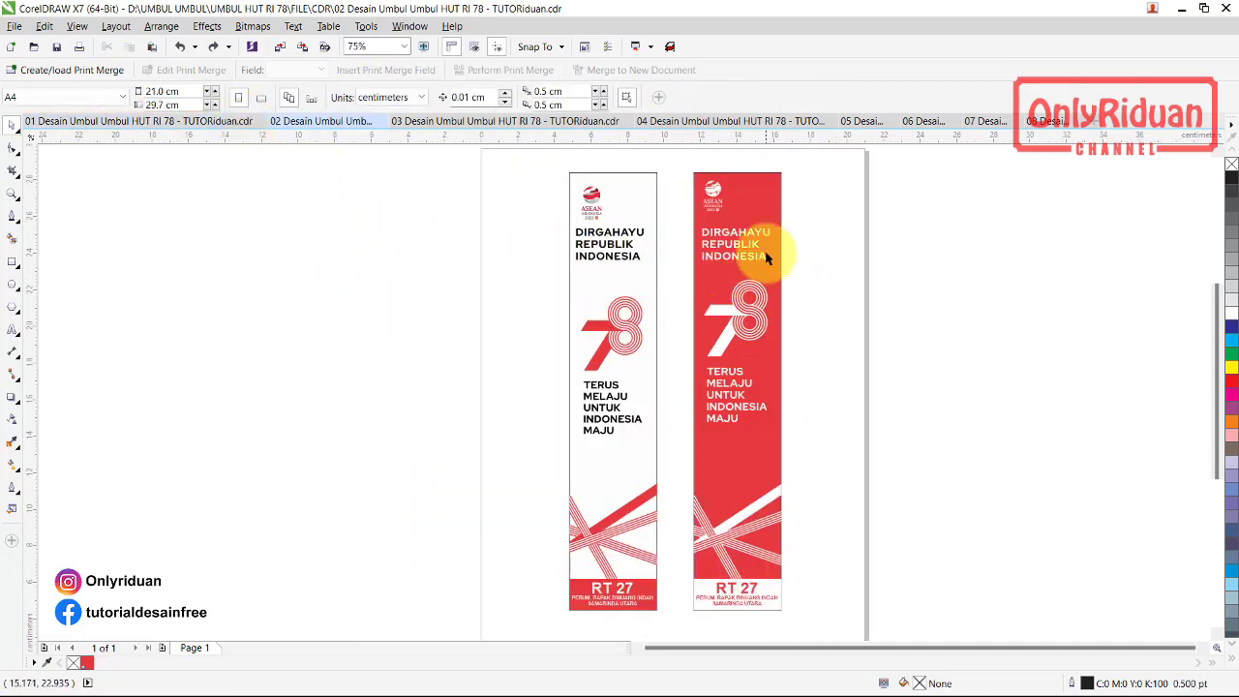
left_click(764, 206)
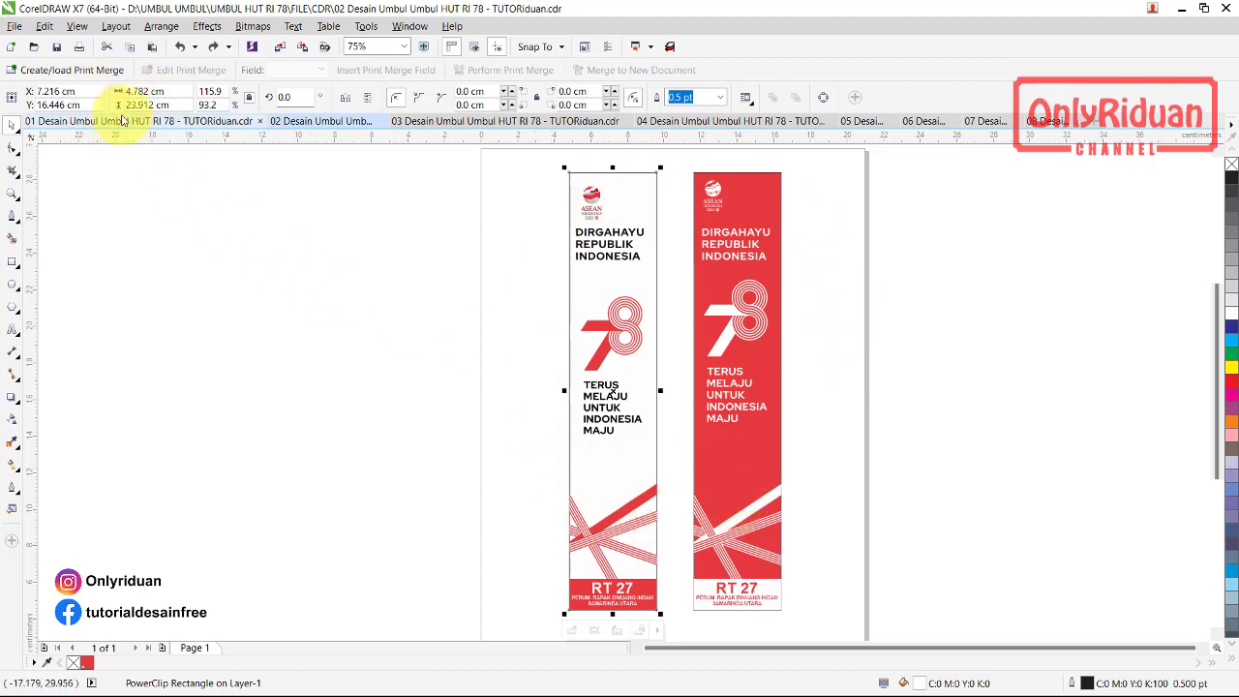
left_click(866, 246)
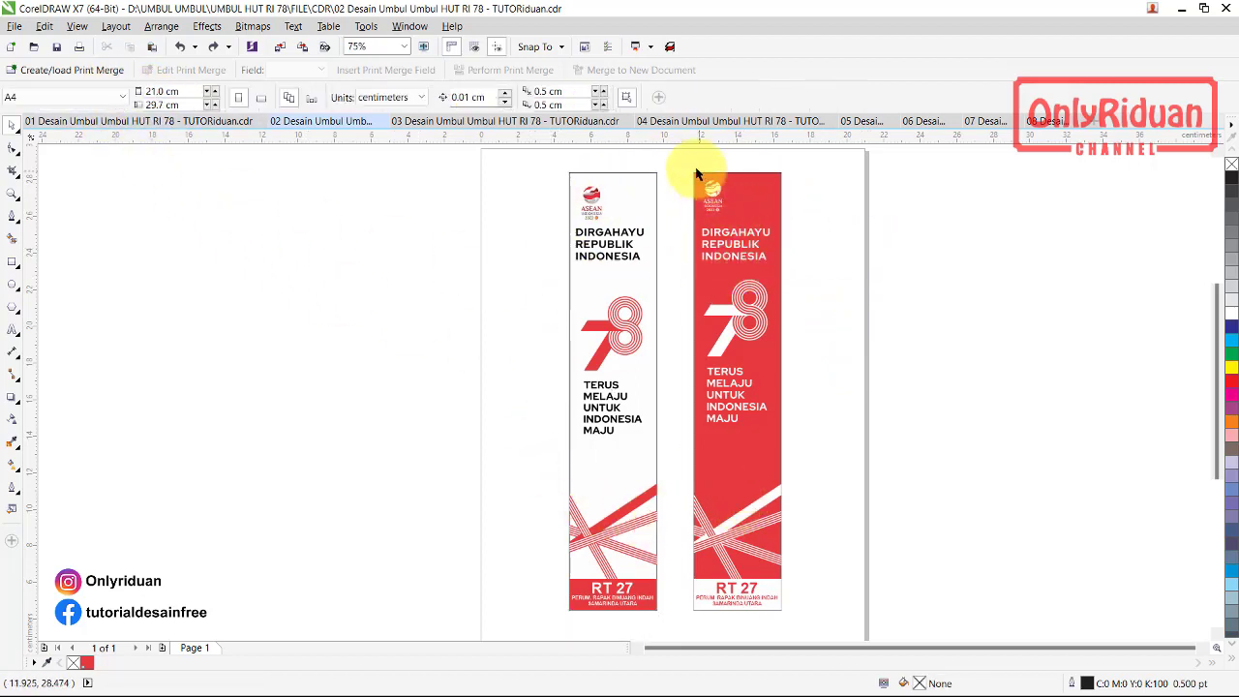
Step: Resize both banners to 60 cm wide and drag them off the page
left_click_drag(680, 160, 811, 624)
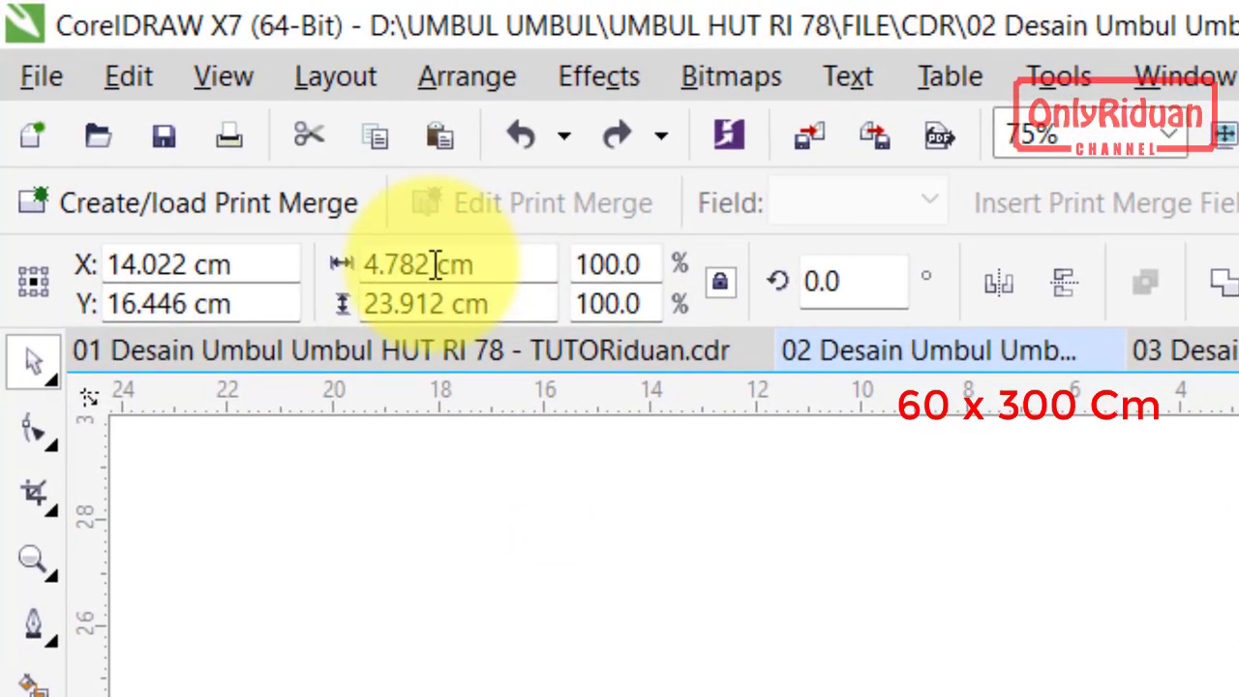
left_click_drag(435, 265, 358, 253)
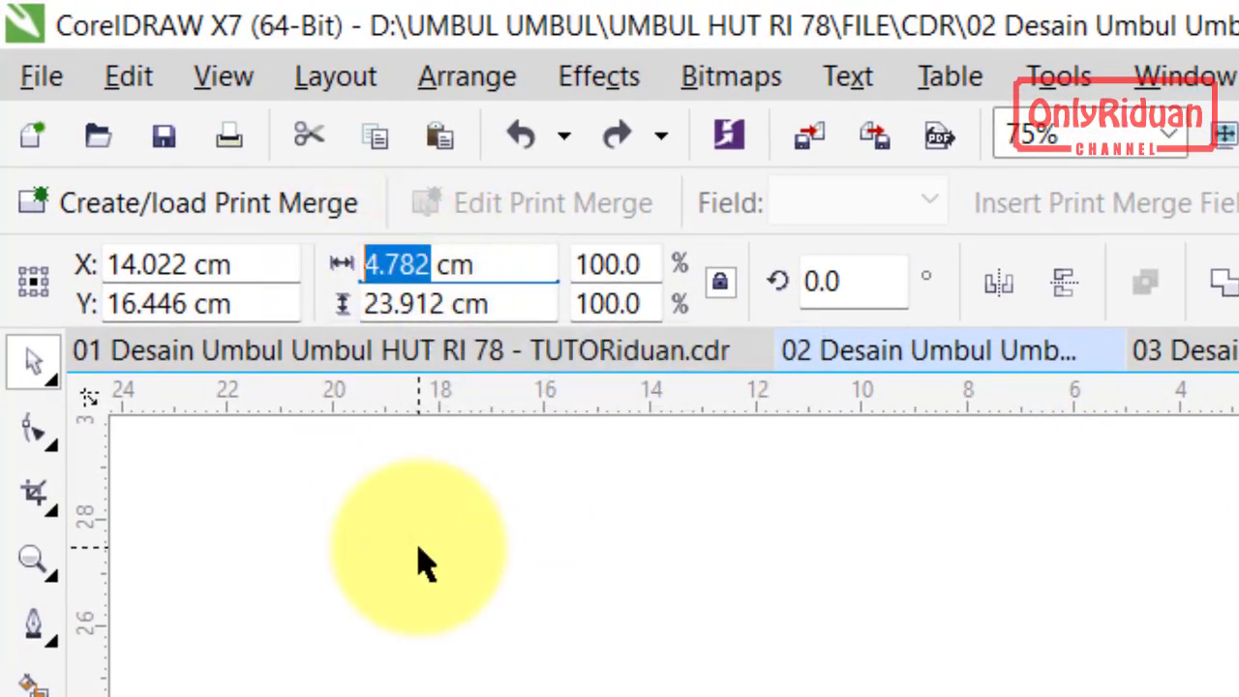
type("60")
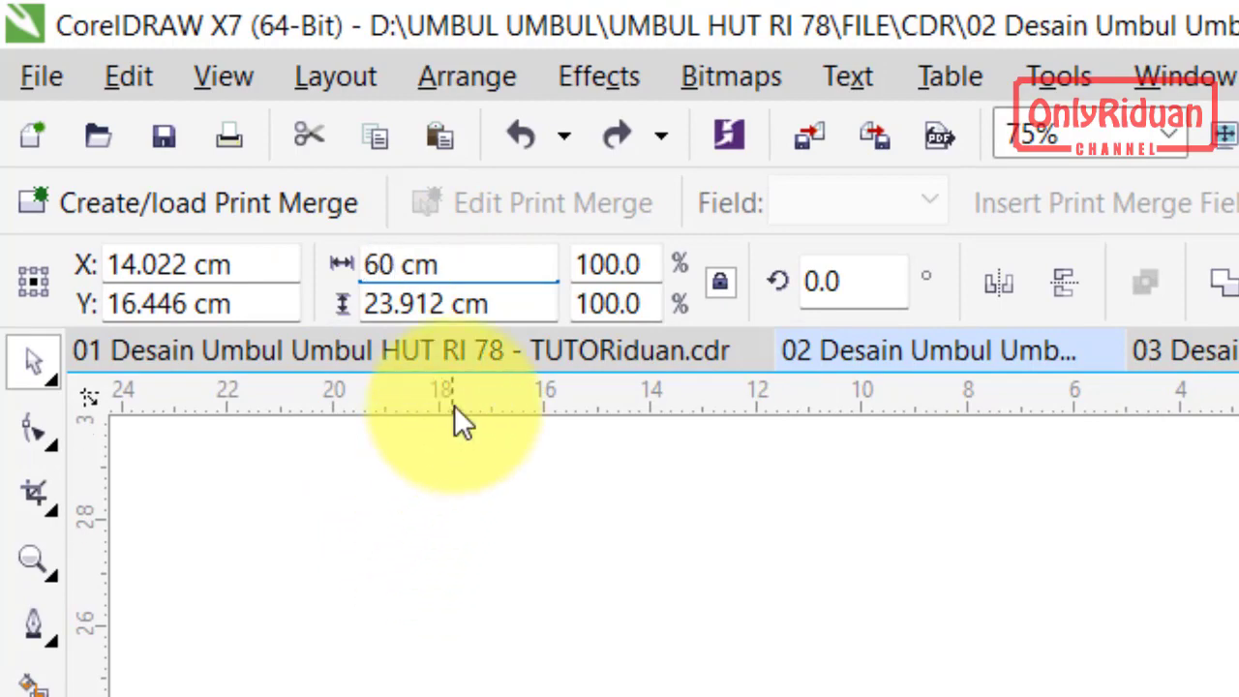
key("Return")
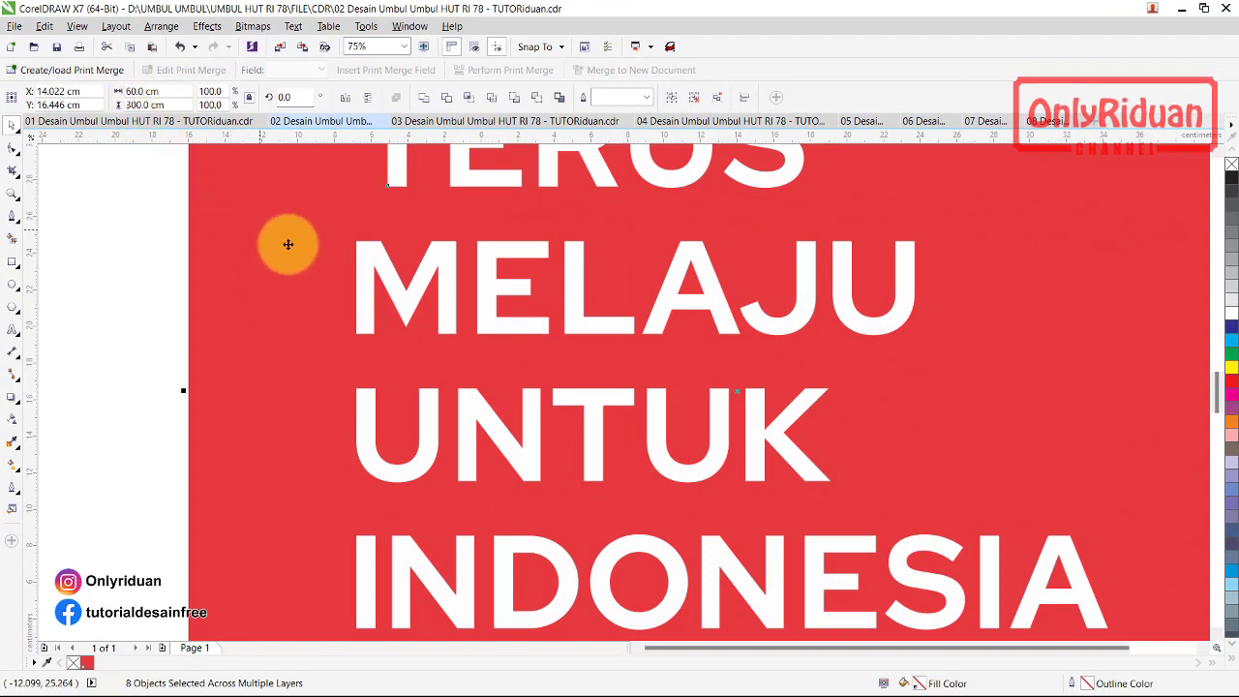
scroll(503, 284, "down", 2)
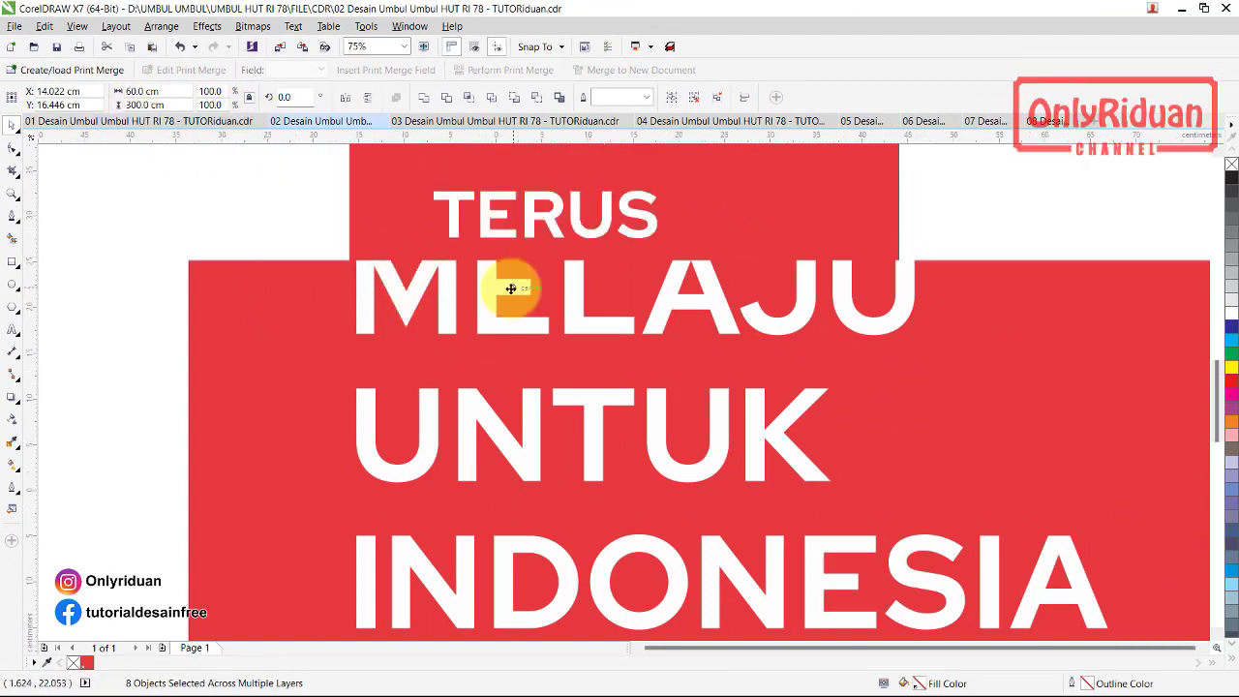
scroll(503, 307, "down", 3)
scroll(506, 281, "down", 3)
scroll(548, 299, "down", 2)
left_click_drag(548, 299, 727, 344)
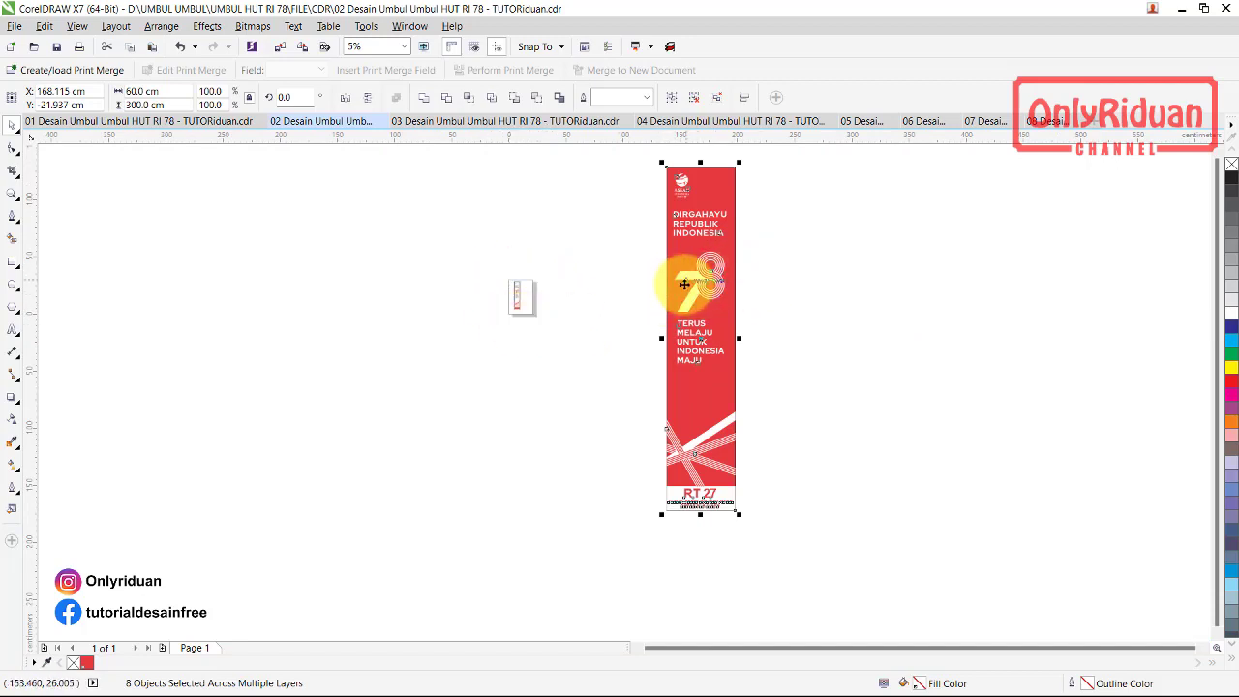
Step: Undo the move and resize, bringing the RT 27 footers into view
key("ctrl+z")
key("ctrl+z")
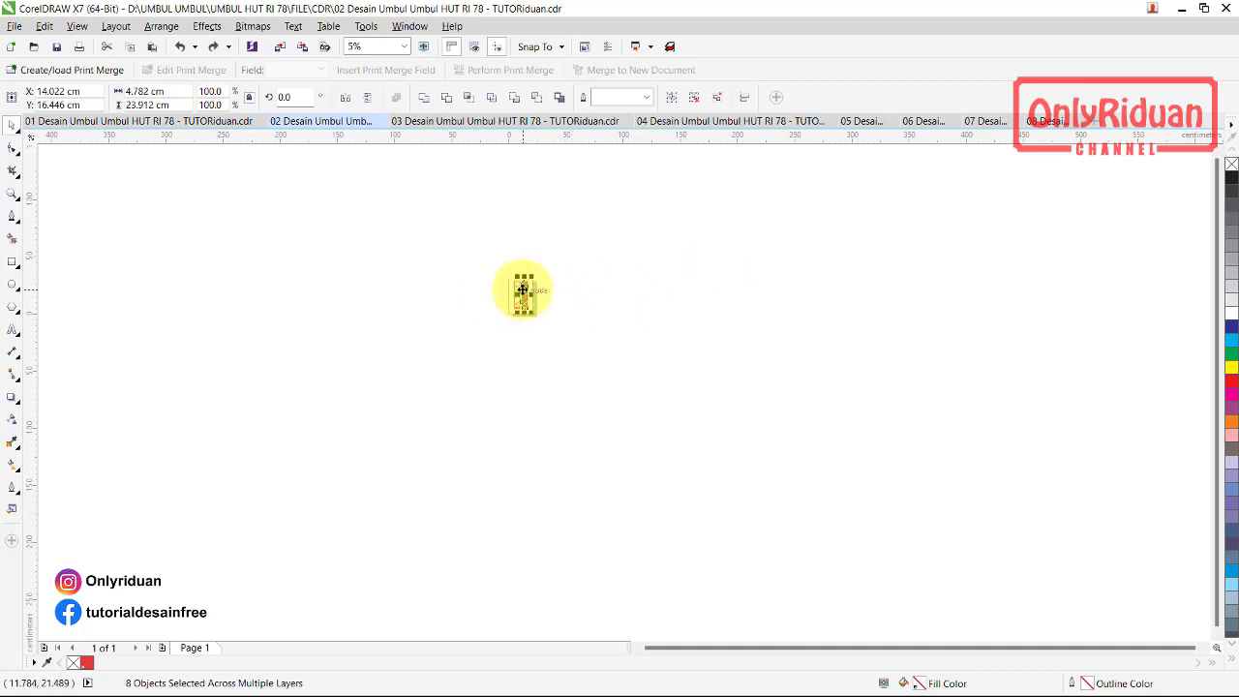
scroll(528, 300, "up", 2)
scroll(543, 339, "up", 2)
scroll(382, 348, "down", 1)
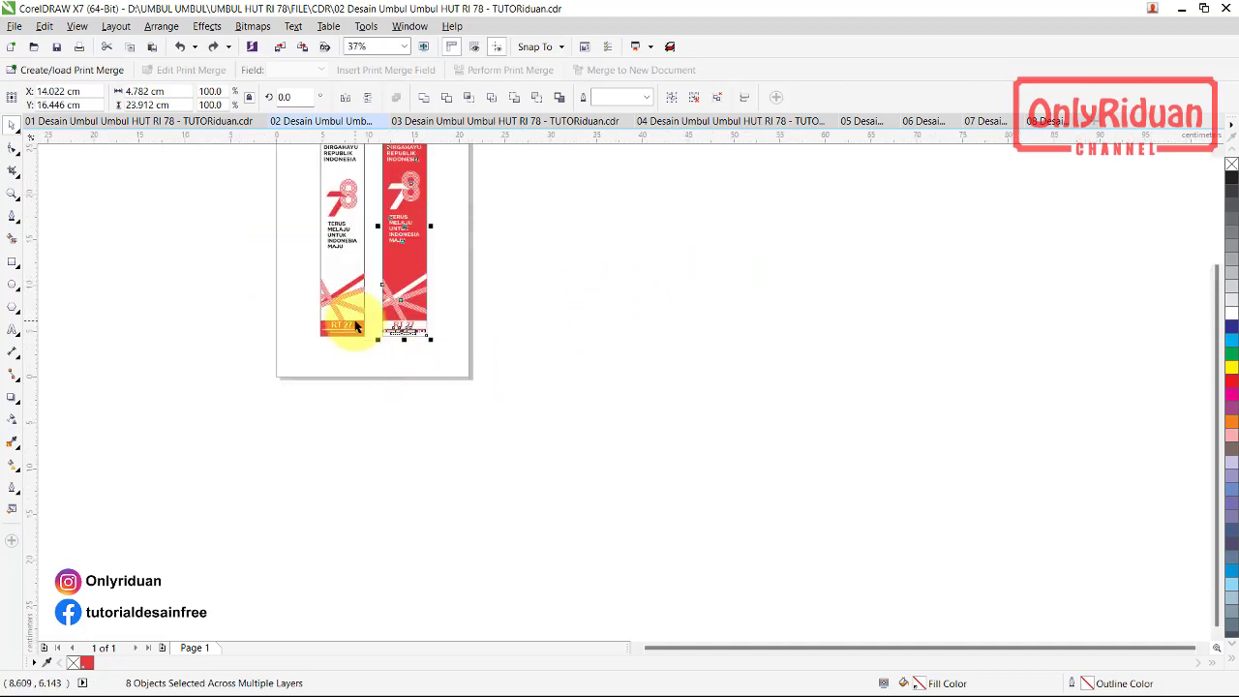
scroll(356, 326, "up", 1)
scroll(356, 324, "up", 2)
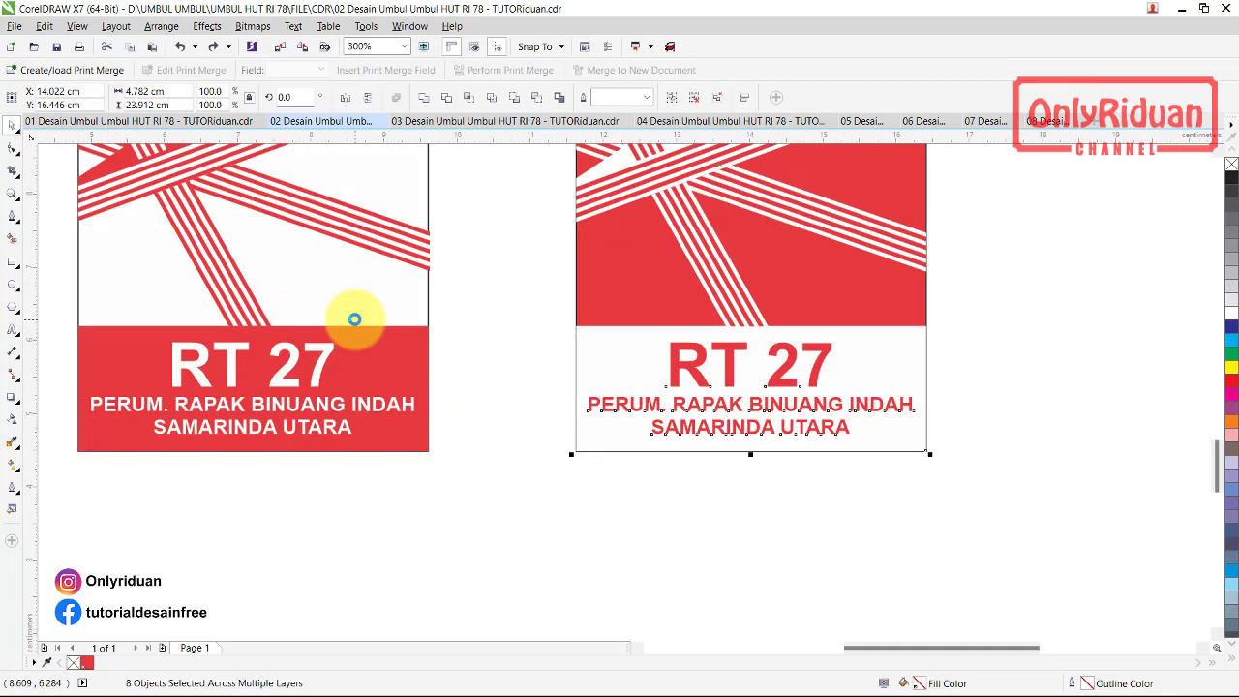
Step: Change the red banner footer's RT number from 27 to 13
left_click(649, 500)
left_click(729, 372)
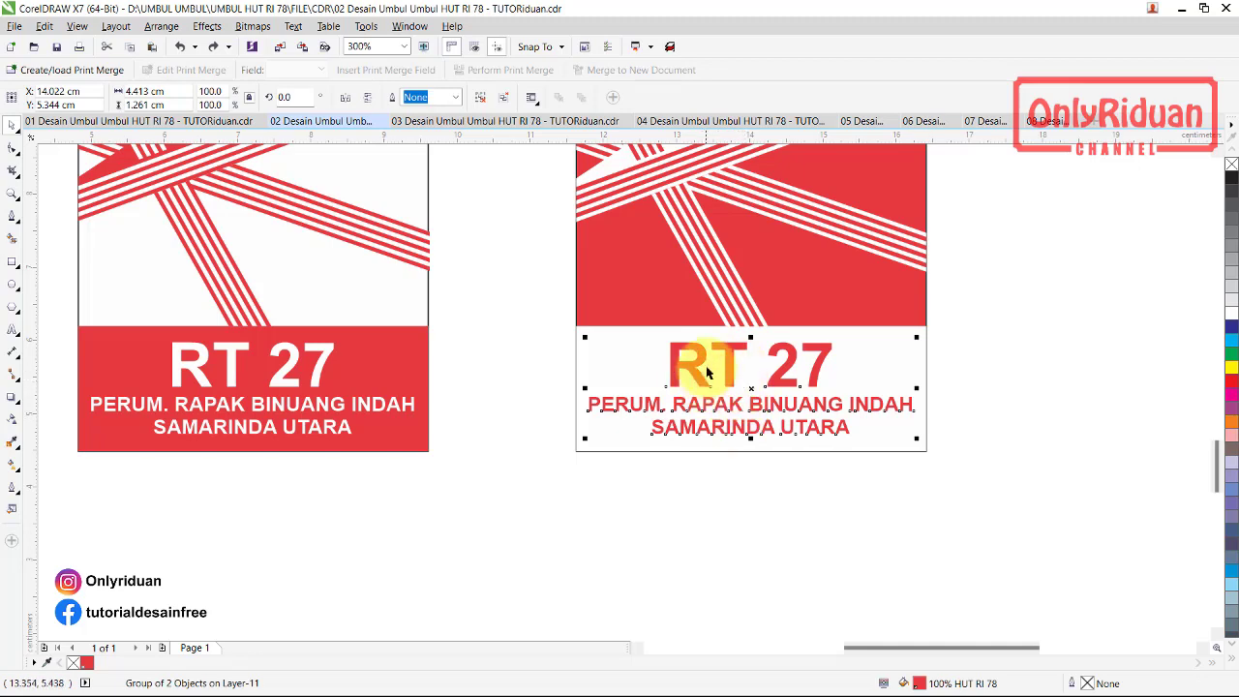
left_click(12, 330)
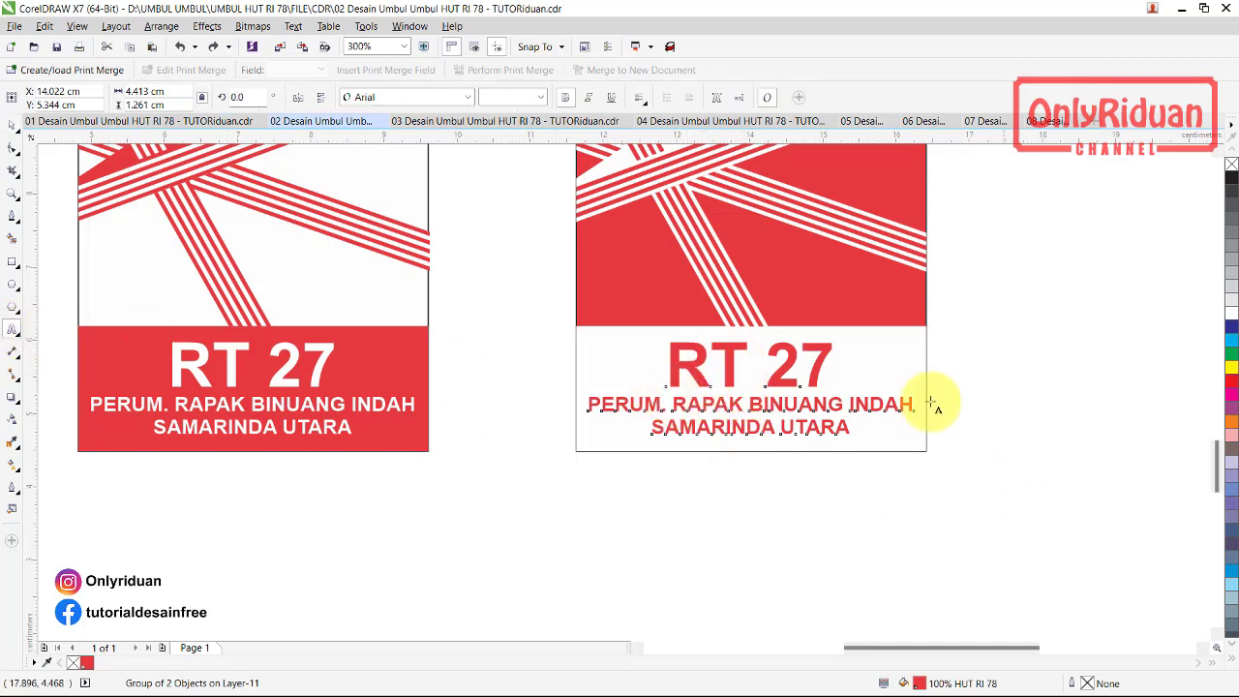
left_click(829, 351)
type("13")
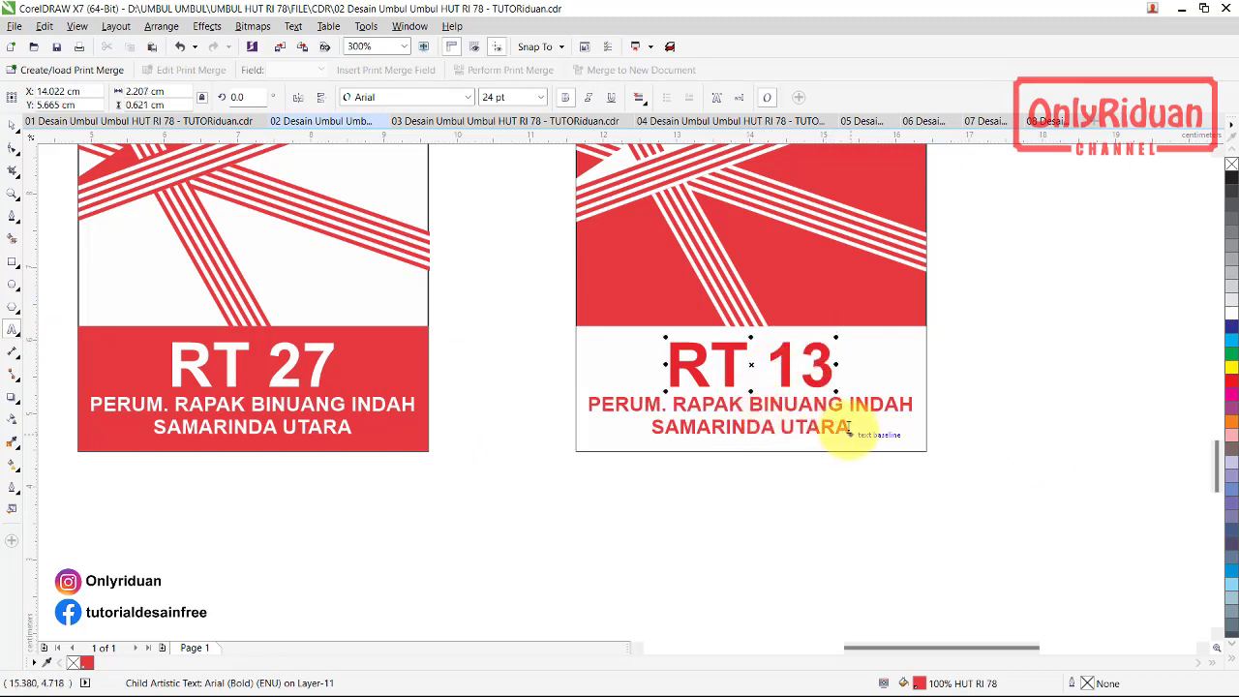
Step: Replace the address lines with KAMPUNG SIDODADI, KEL. ANGGANA KUKAR and deselect
left_click_drag(848, 432, 589, 398)
type("KAMPUNG SIS")
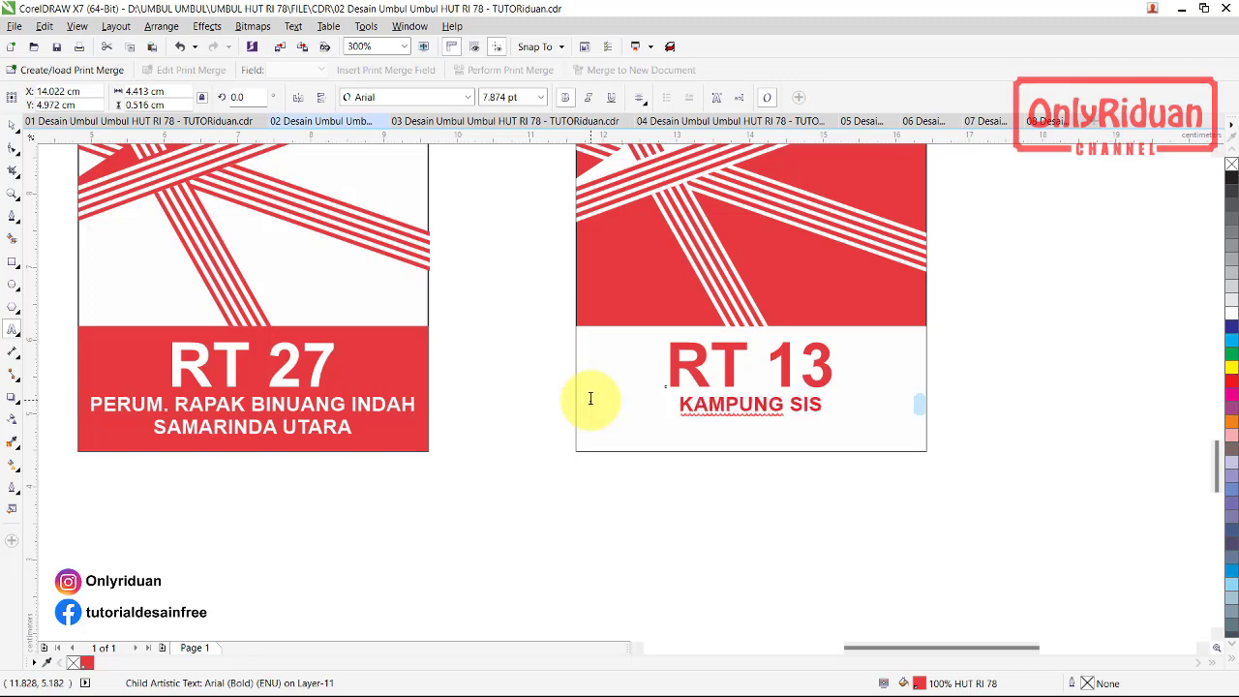
type("OD")
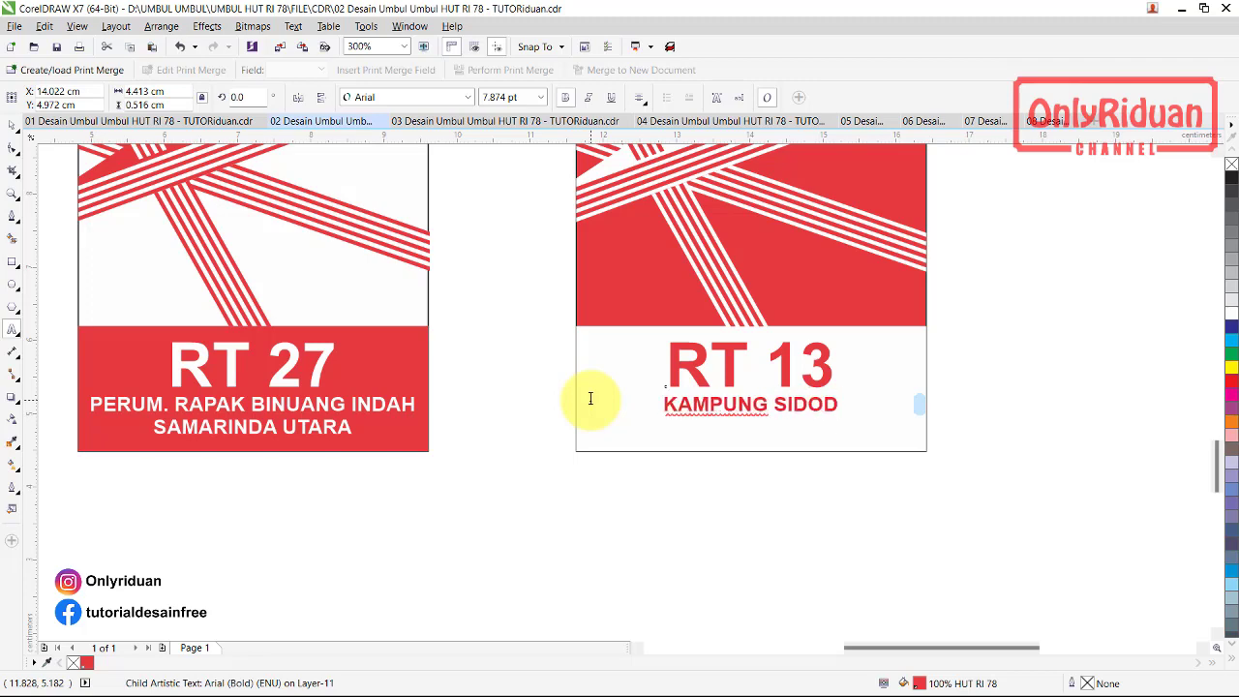
type("AD")
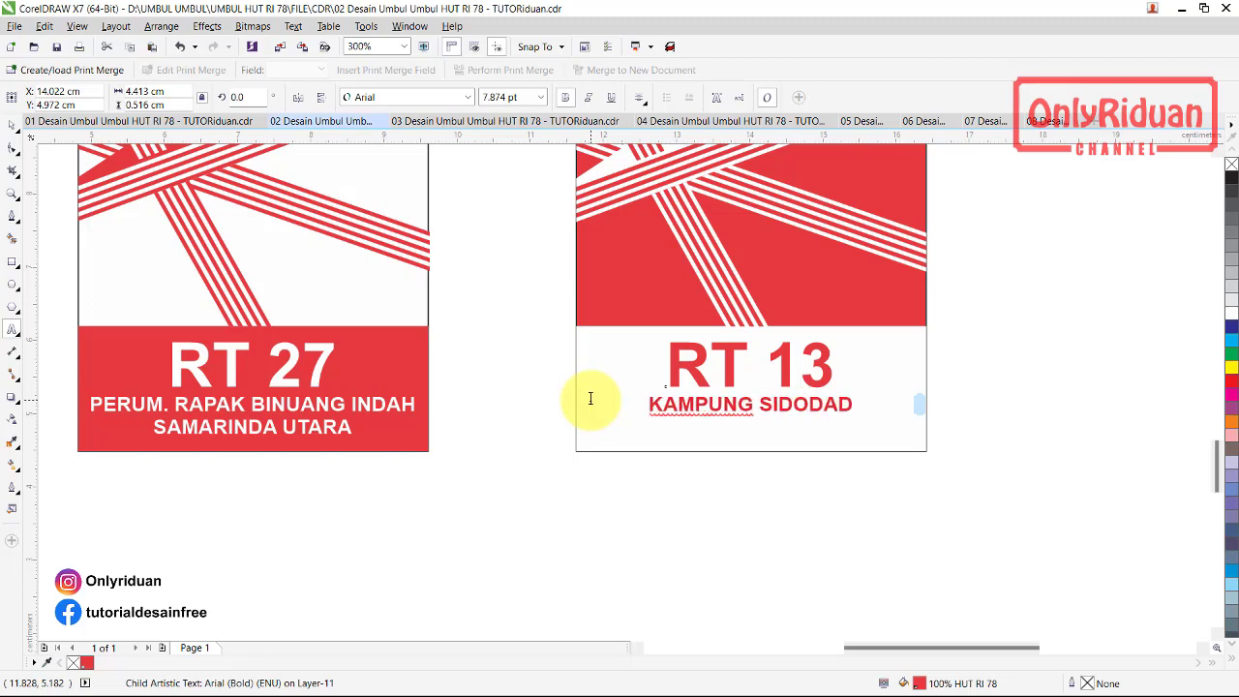
type("I")
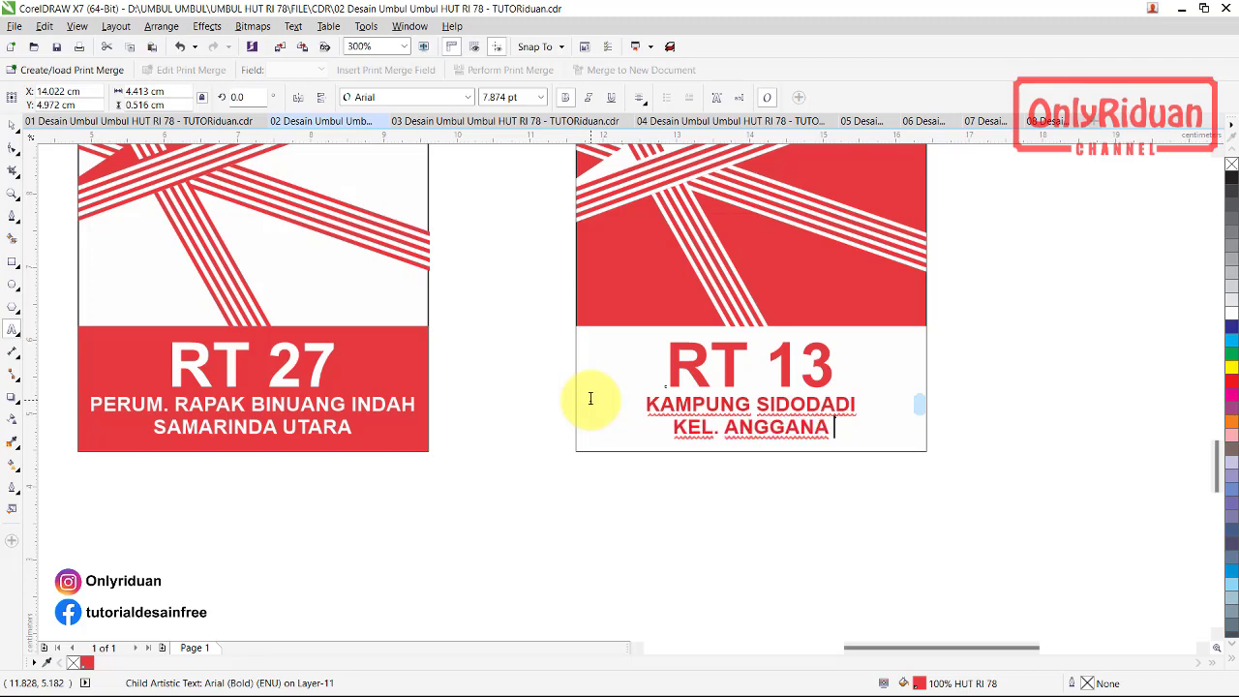
type("KUKAR")
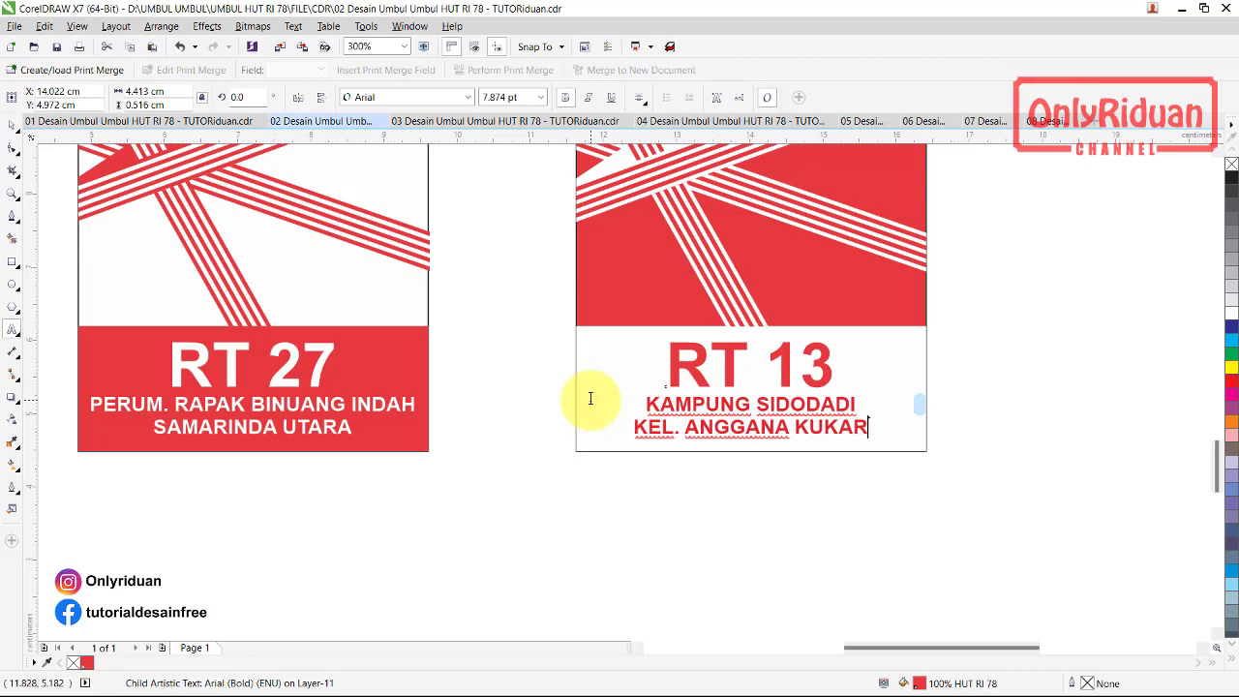
left_click(14, 129)
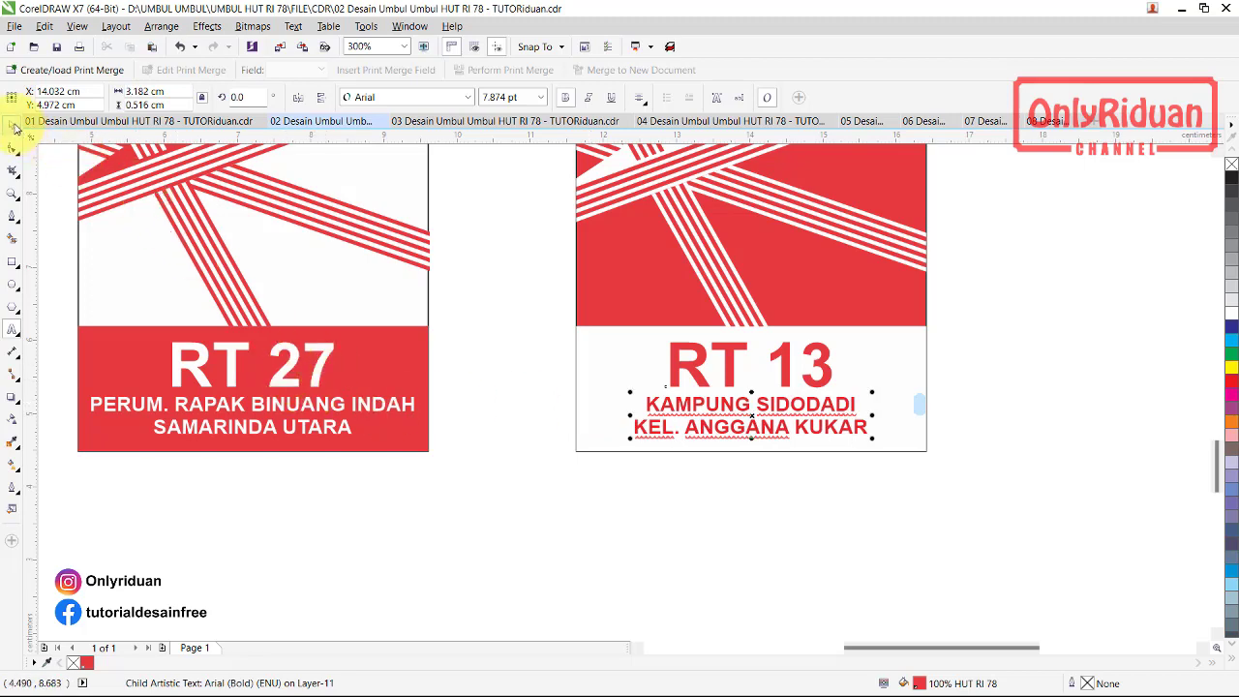
left_click(843, 514)
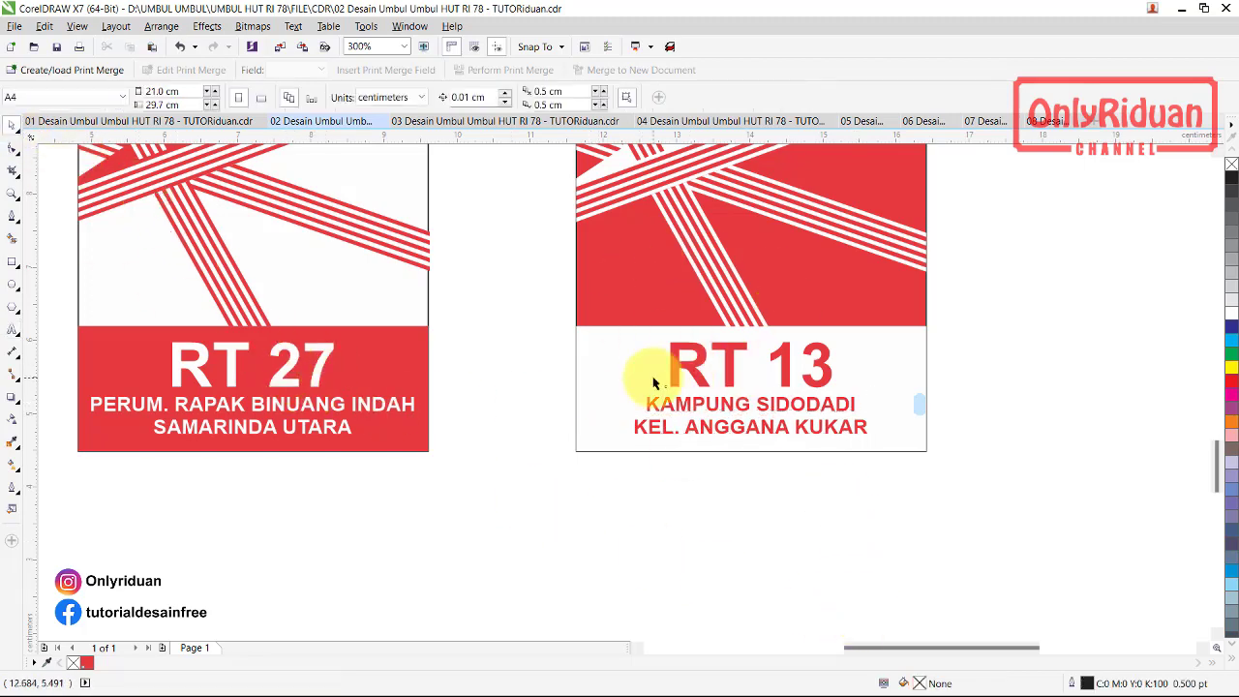
Step: Open the 03 design and zoom in on its two banners
scroll(668, 455, "down", 2)
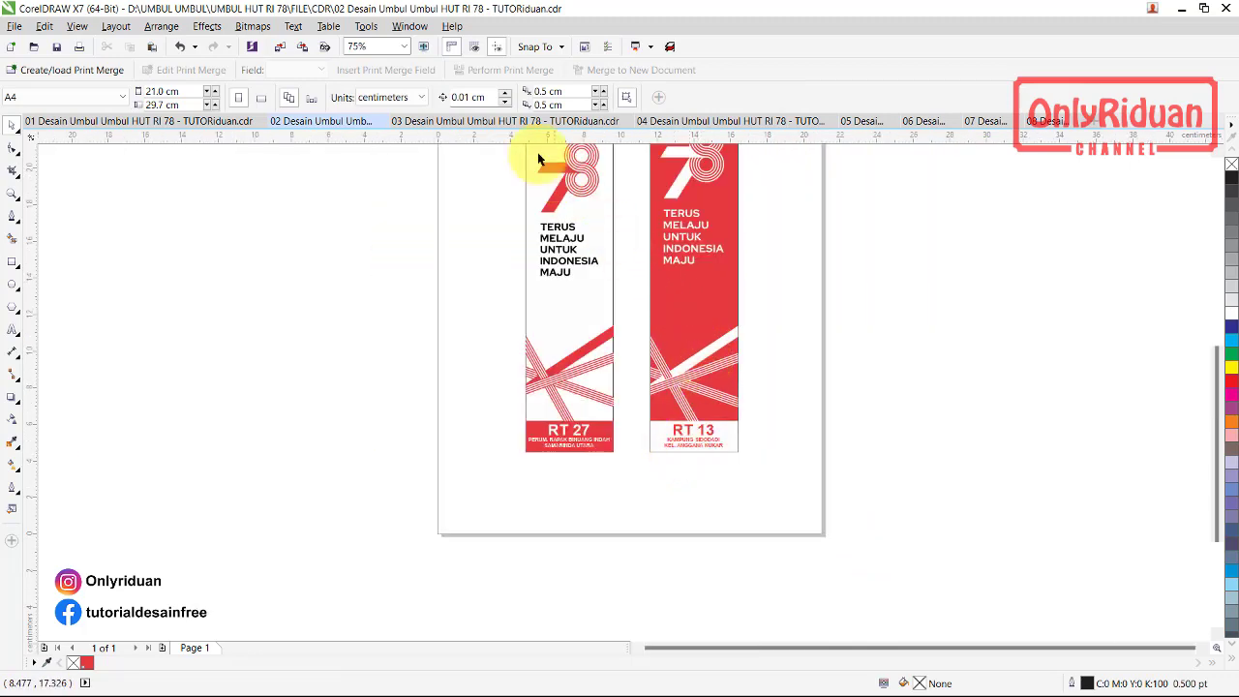
scroll(677, 339, "up", 3)
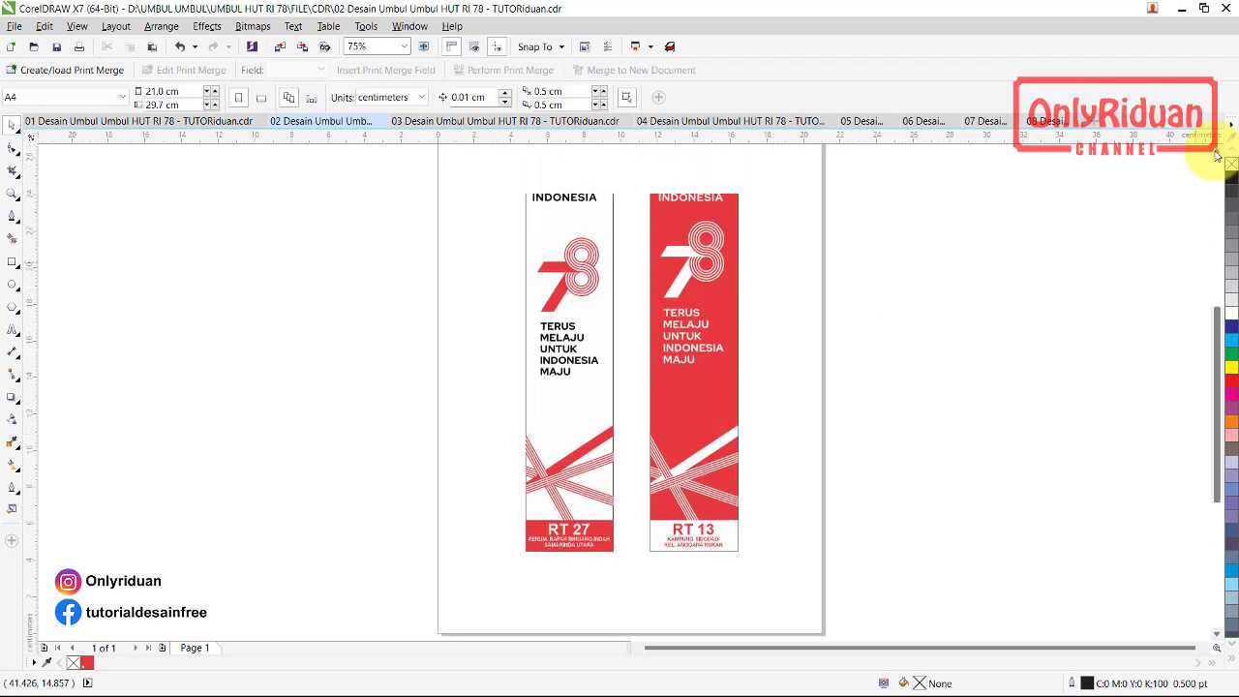
left_click(513, 121)
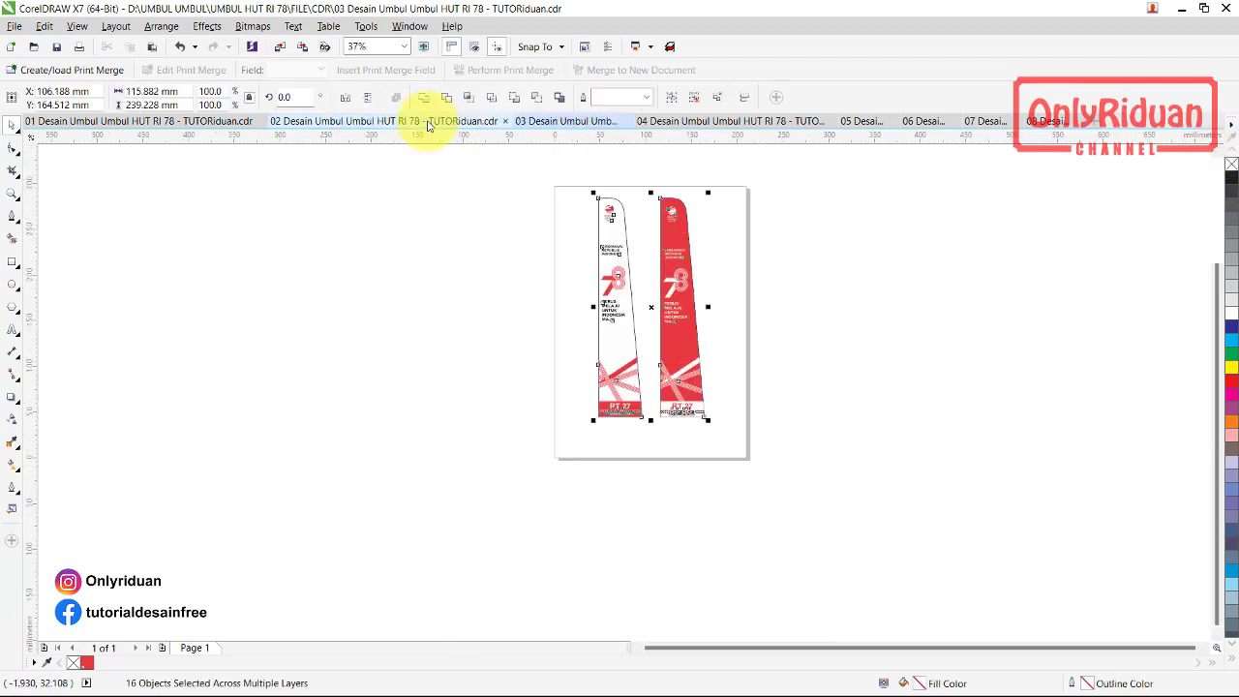
left_click(14, 192)
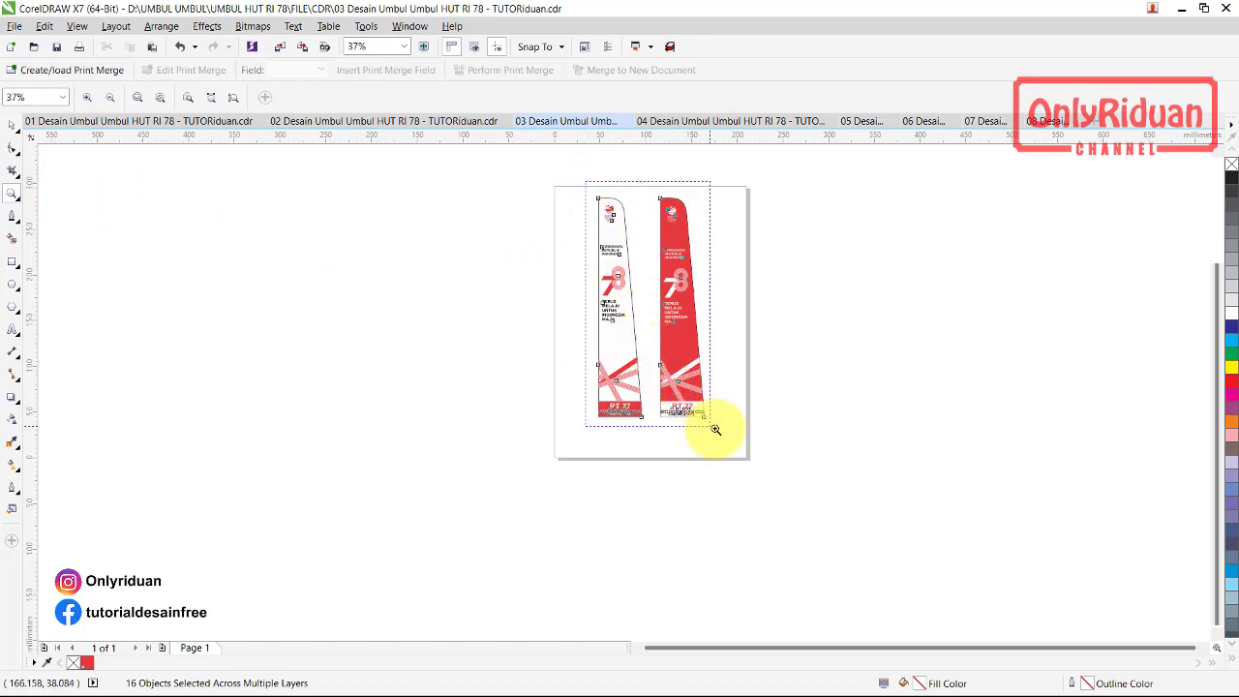
left_click_drag(592, 190, 719, 426)
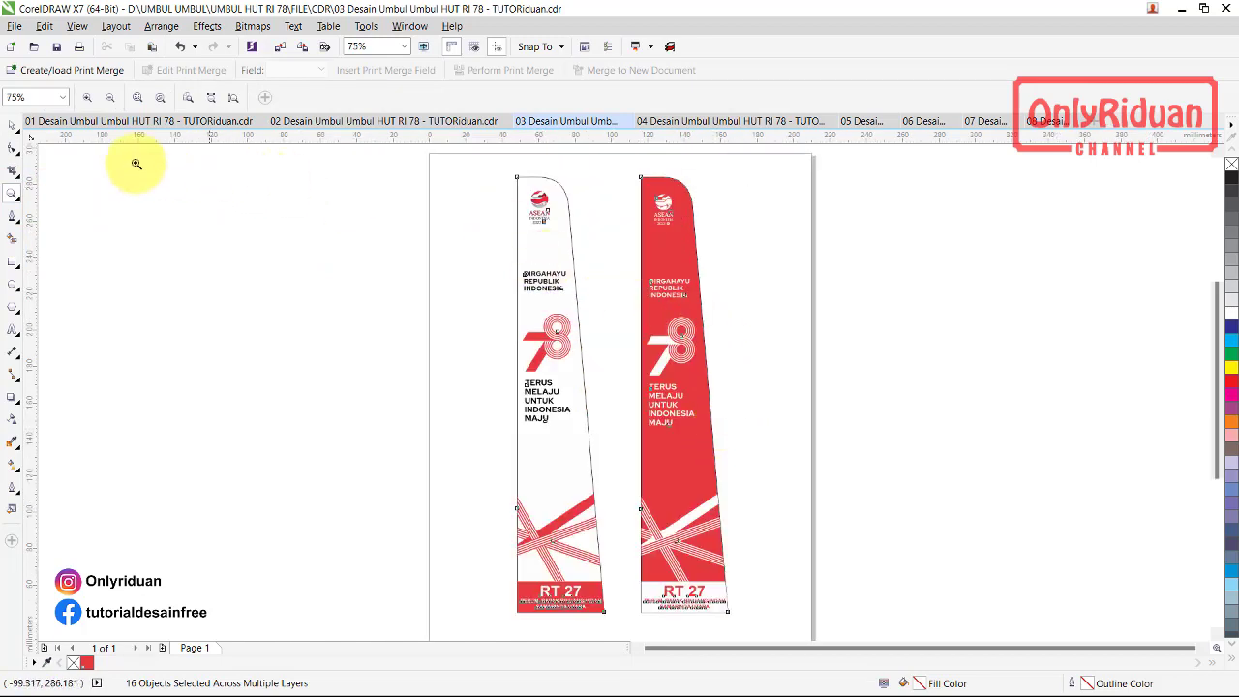
left_click(12, 126)
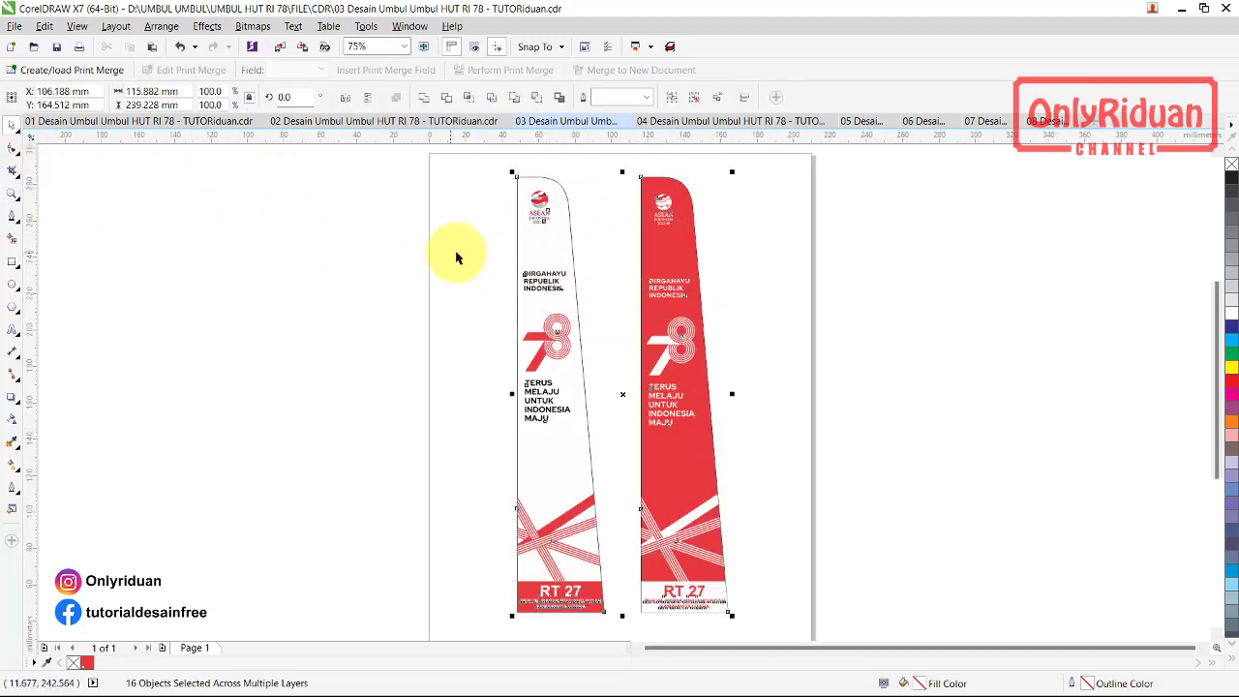
Step: Preview the 04 and 05 banner designs
left_click(675, 123)
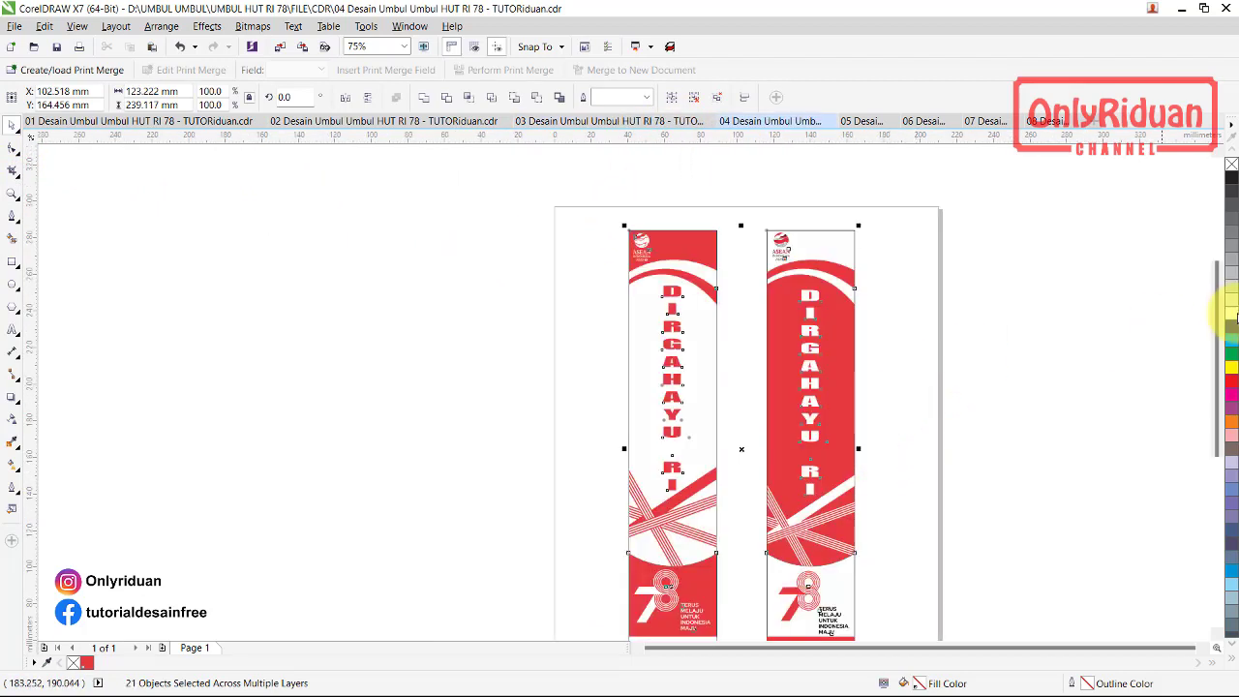
scroll(1211, 332, "down", 1)
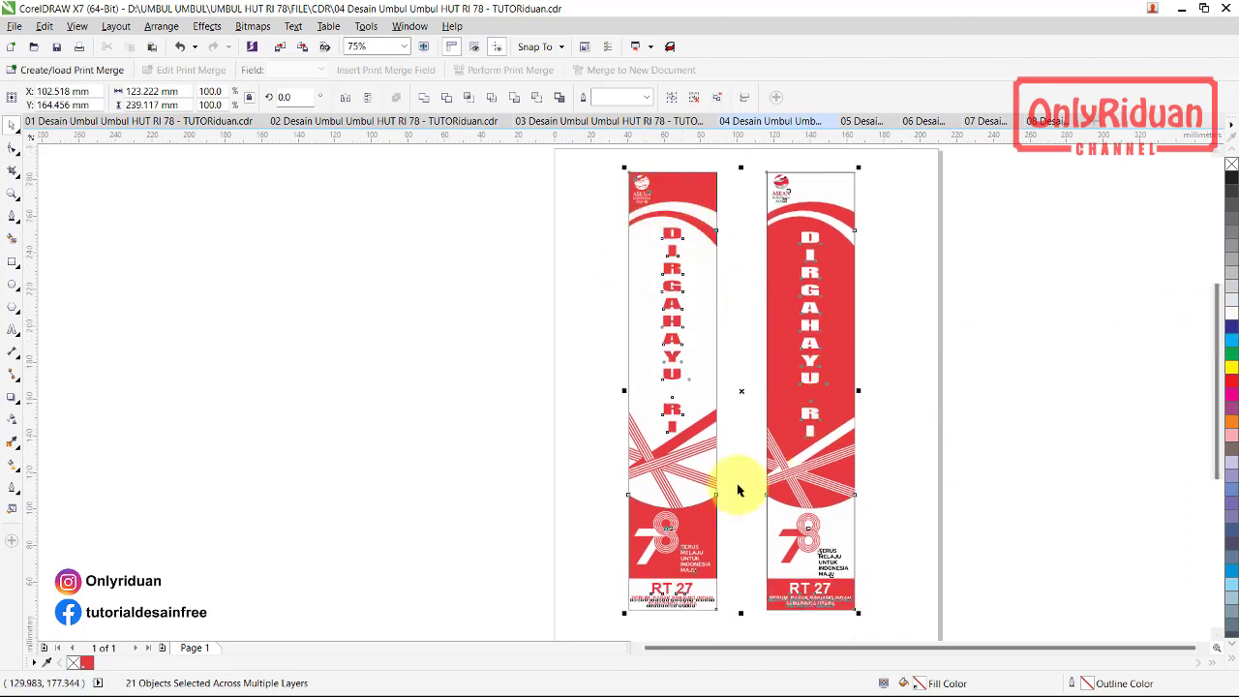
left_click(894, 337)
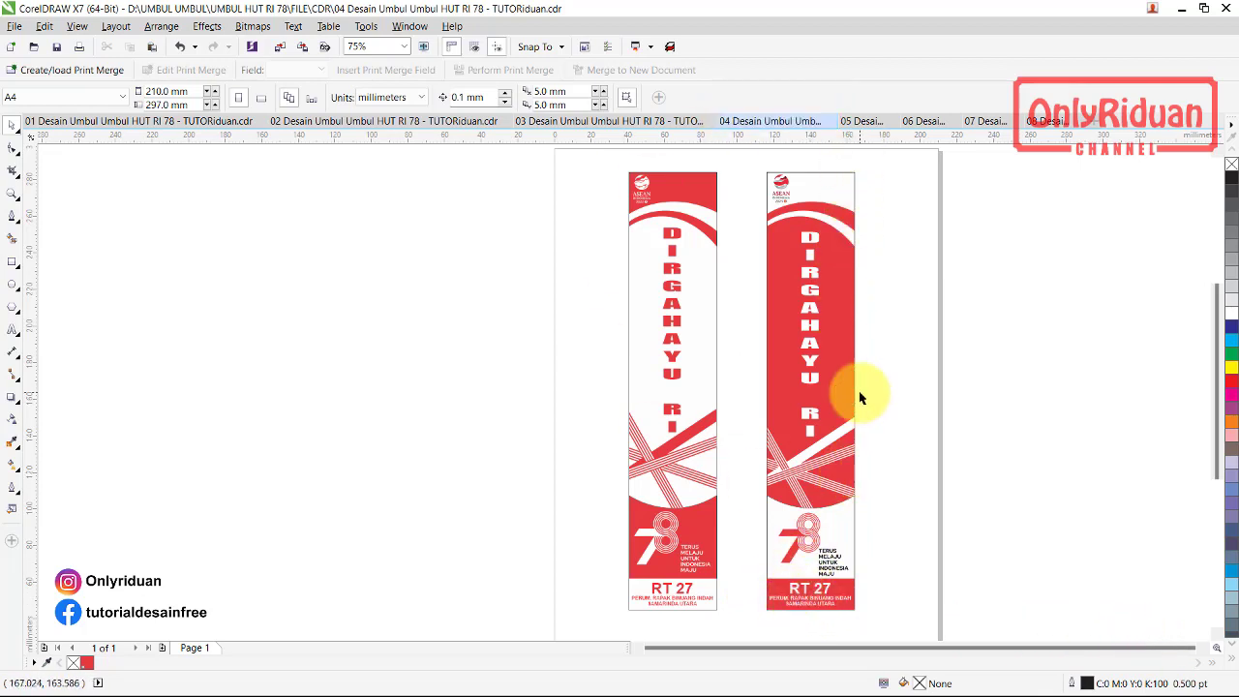
left_click(857, 123)
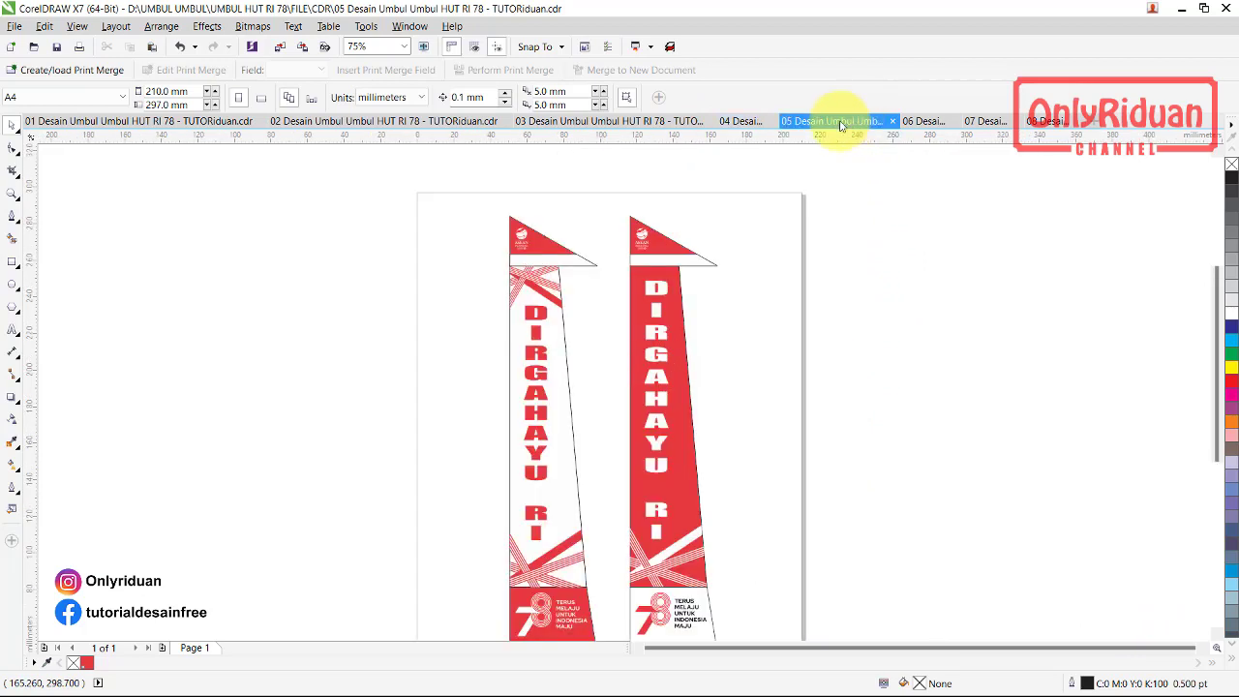
left_click_drag(1218, 316, 1222, 331)
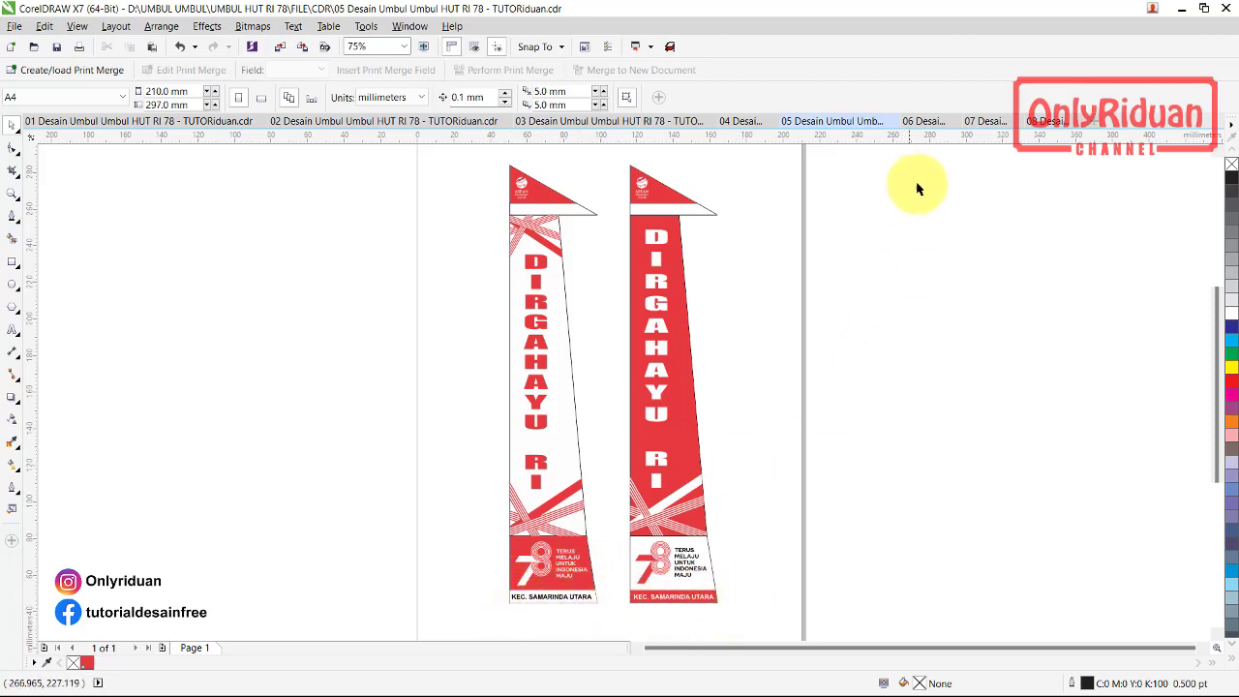
Step: Preview the 06 banners, then open the 07 design and select and deselect everything
left_click(905, 122)
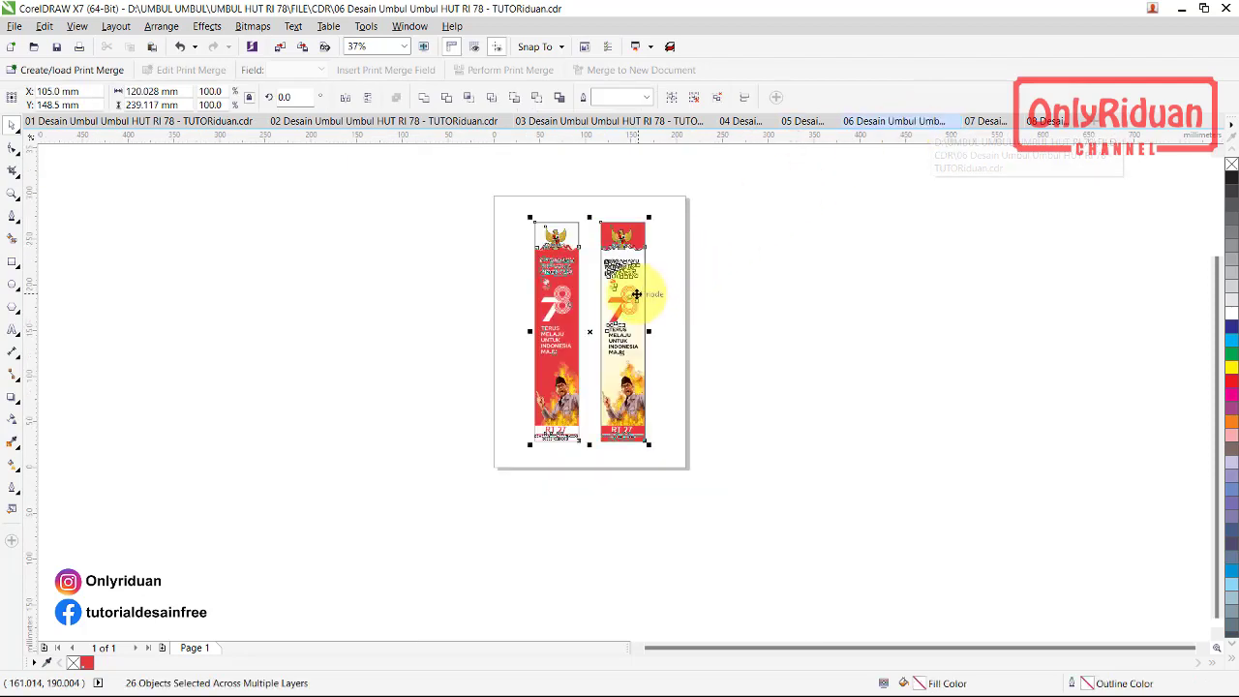
scroll(655, 285, "up", 3)
left_click(670, 264)
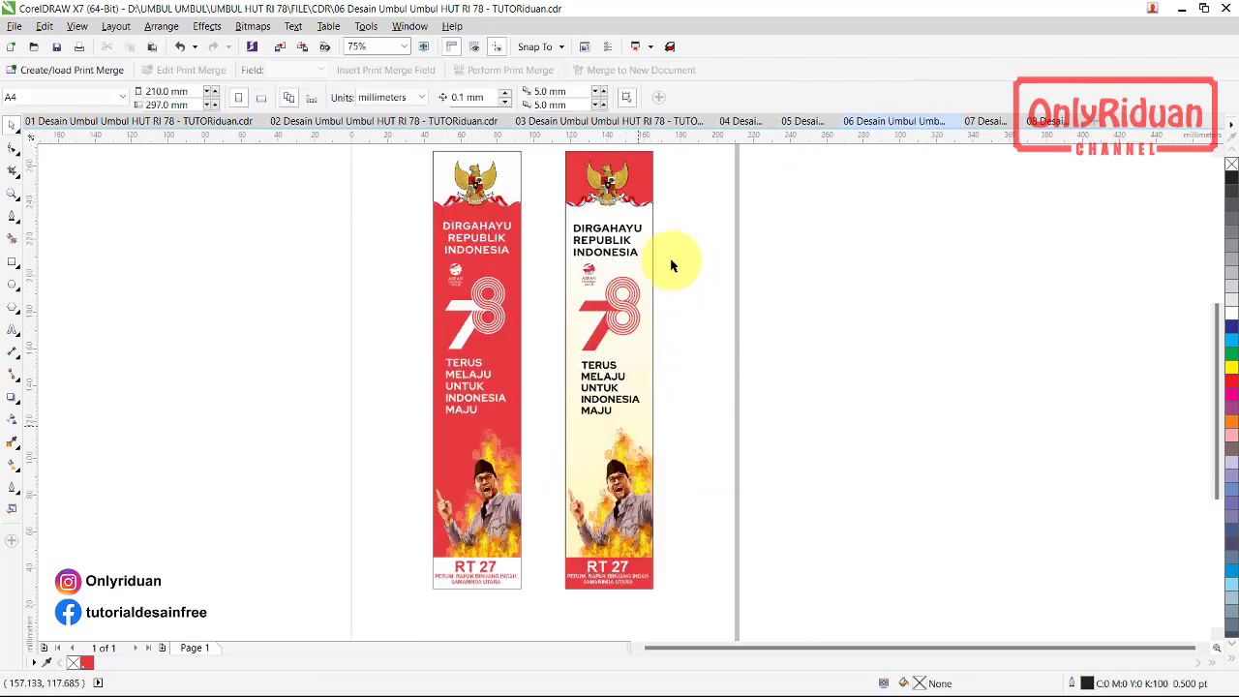
left_click(501, 292)
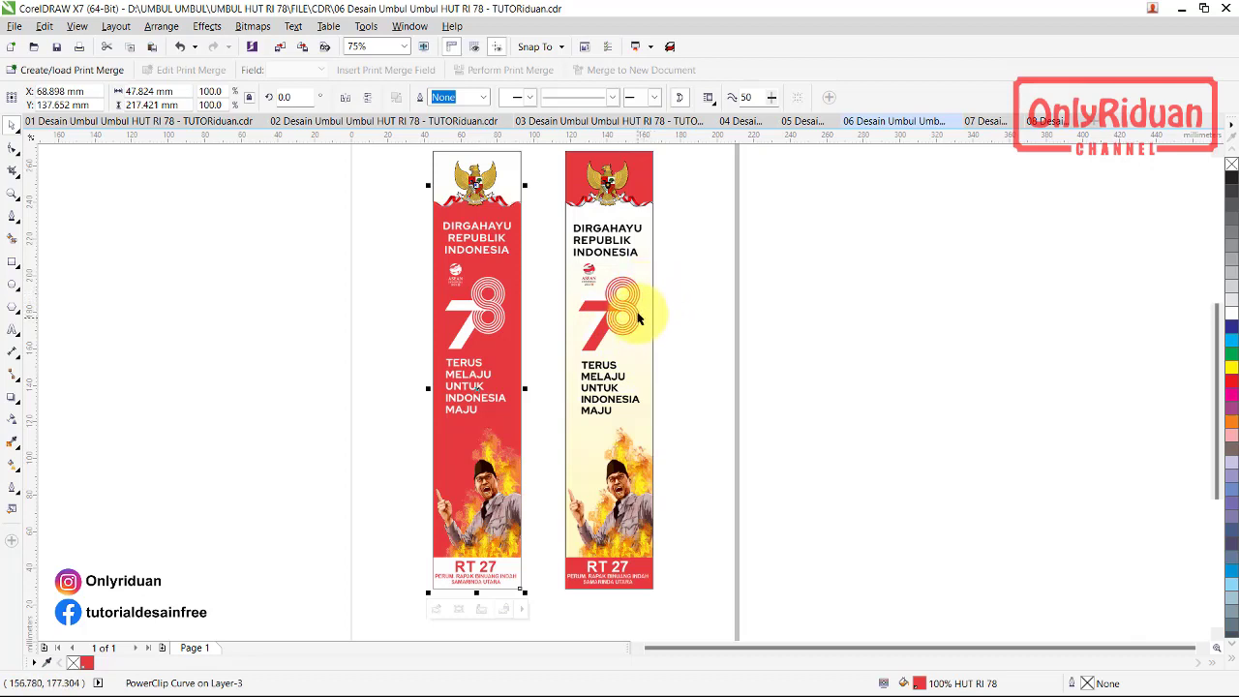
left_click(990, 127)
key("ctrl+a")
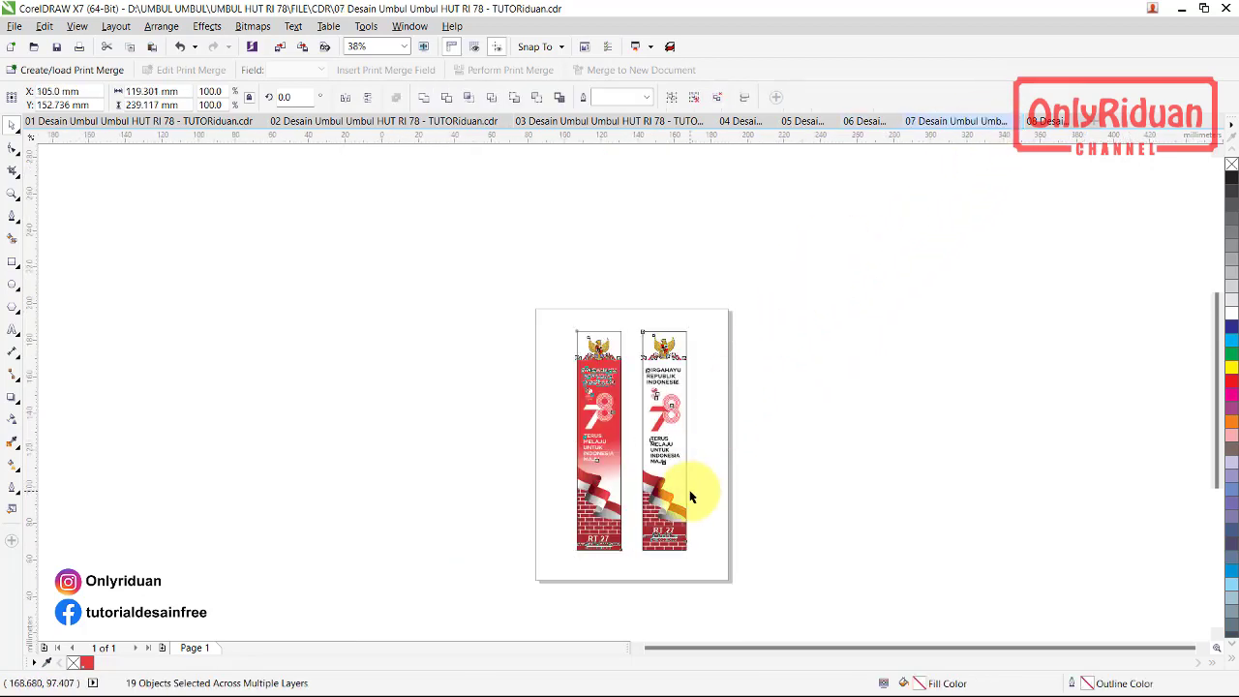
left_click(567, 300)
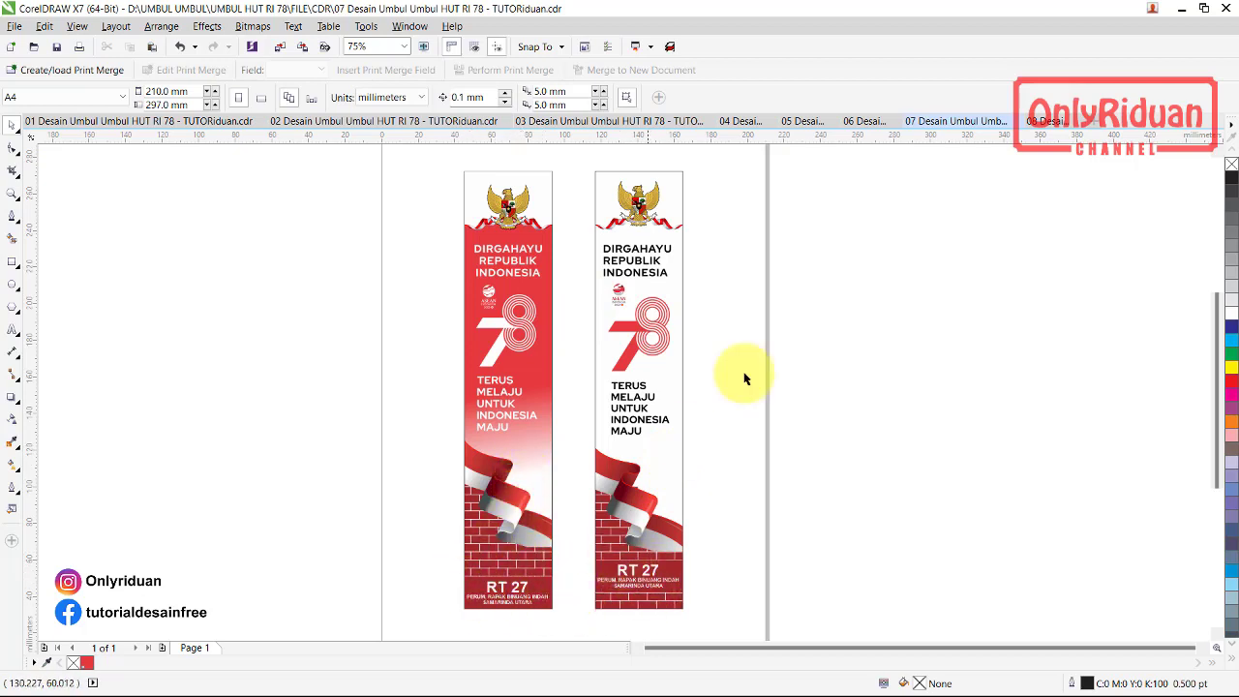
Step: Show the 08 design's cream and red bamboo-themed banners with nothing selected
left_click(1053, 124)
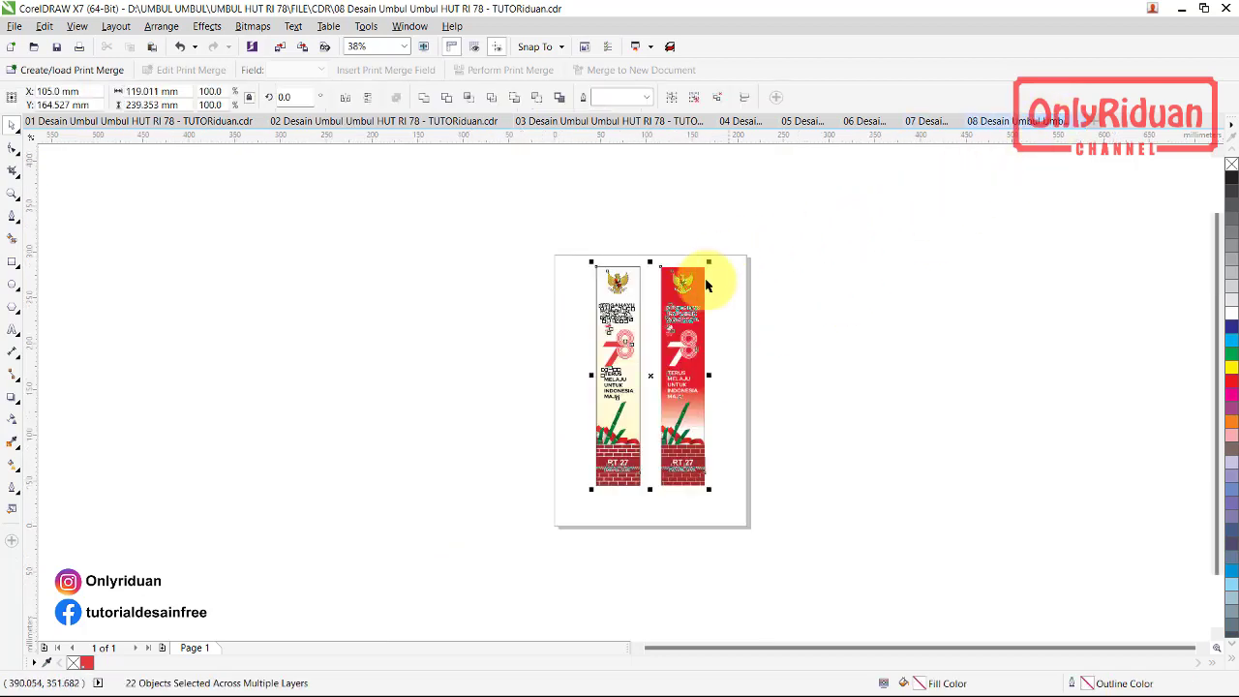
scroll(691, 352, "up", 3)
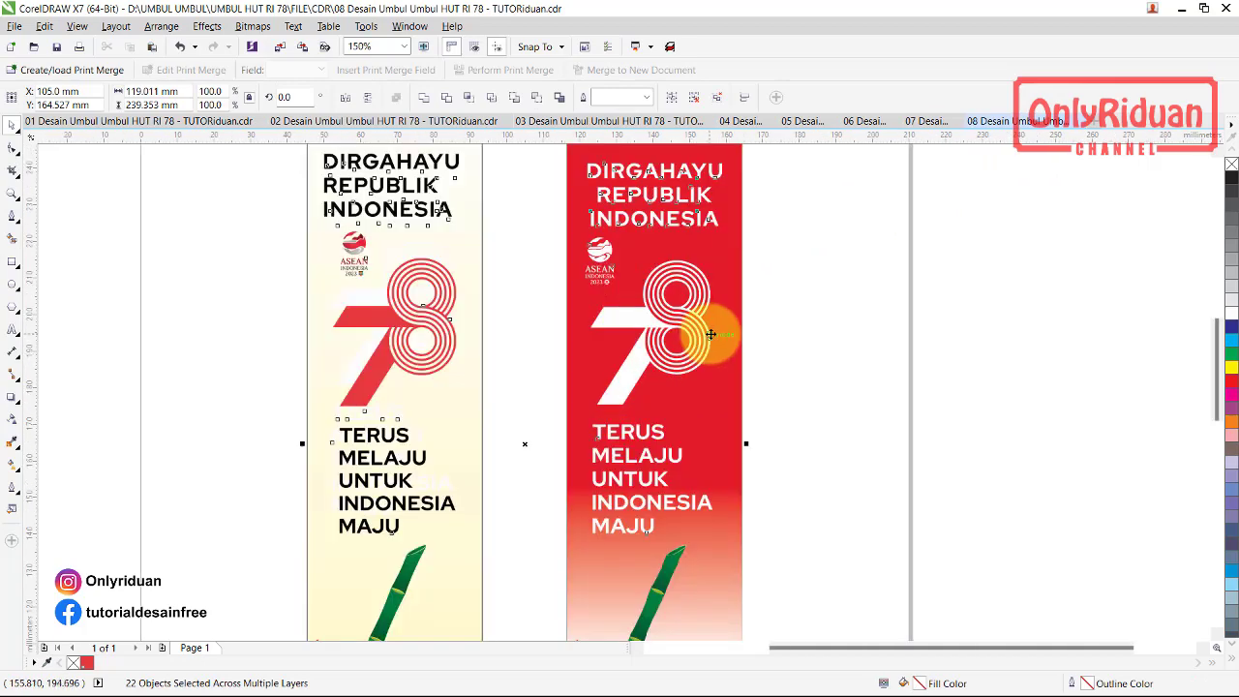
scroll(710, 333, "down", 2)
left_click(789, 520)
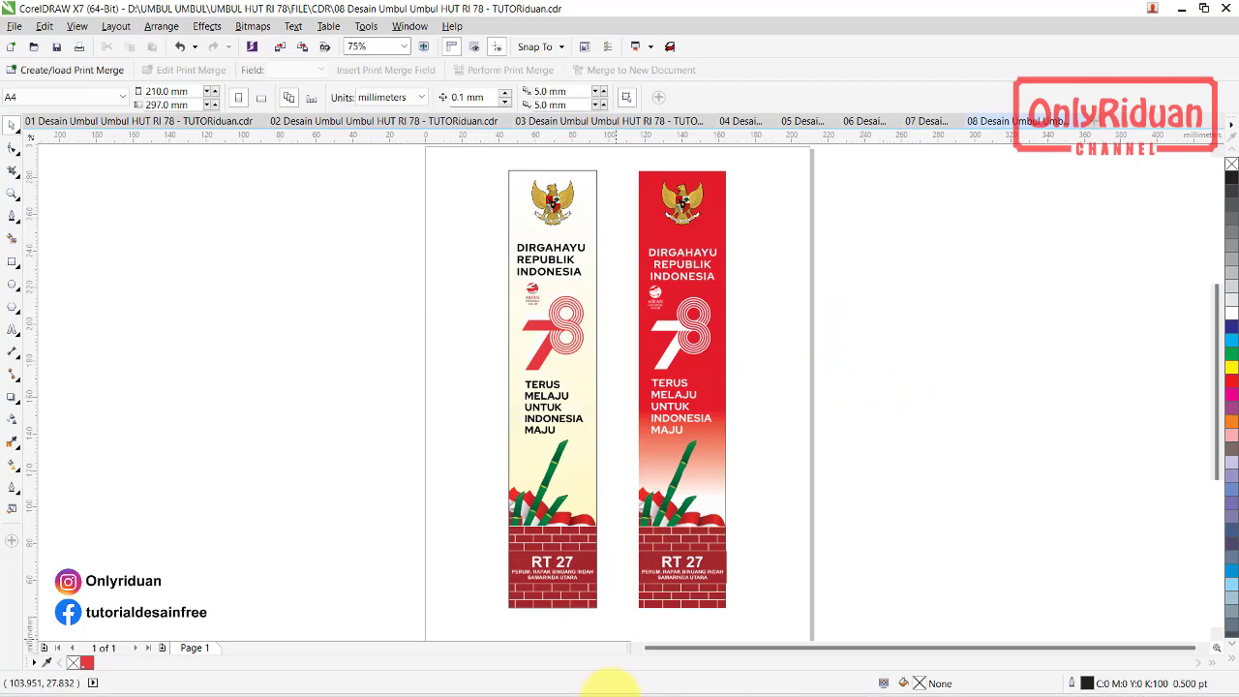
mouse_move(548, 677)
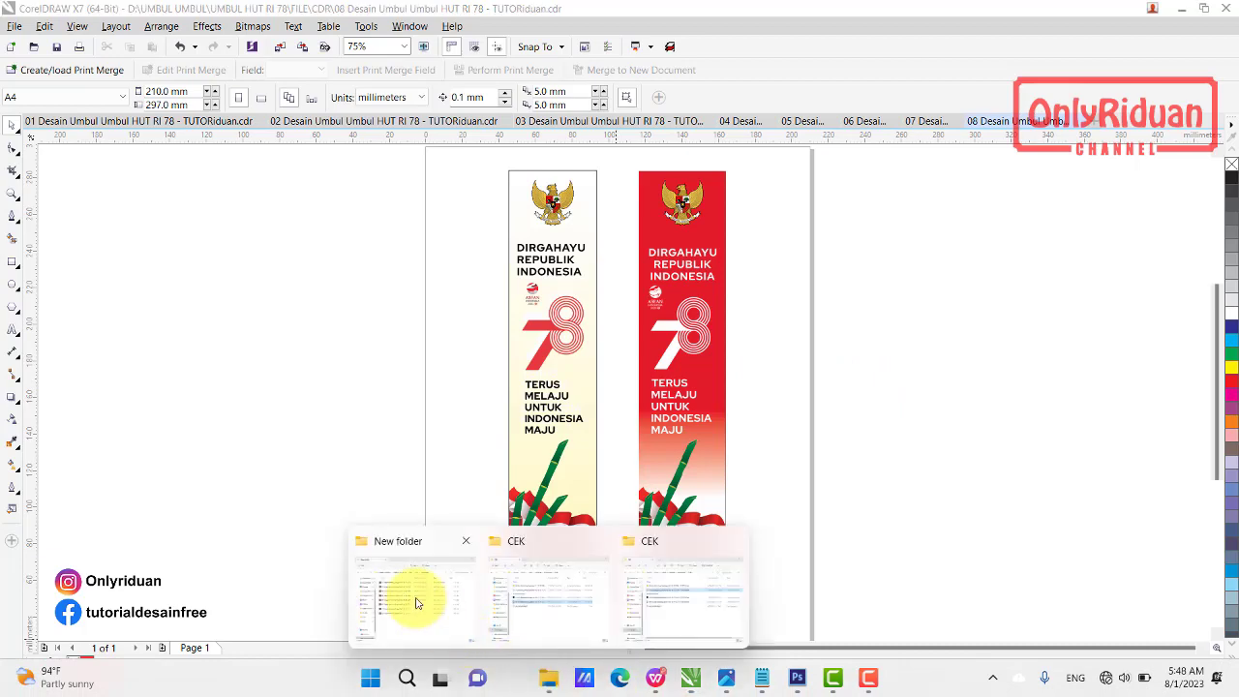
Step: Bring up the New folder of RAR archives and start extracting the 01 archive with WinRAR
left_click(415, 598)
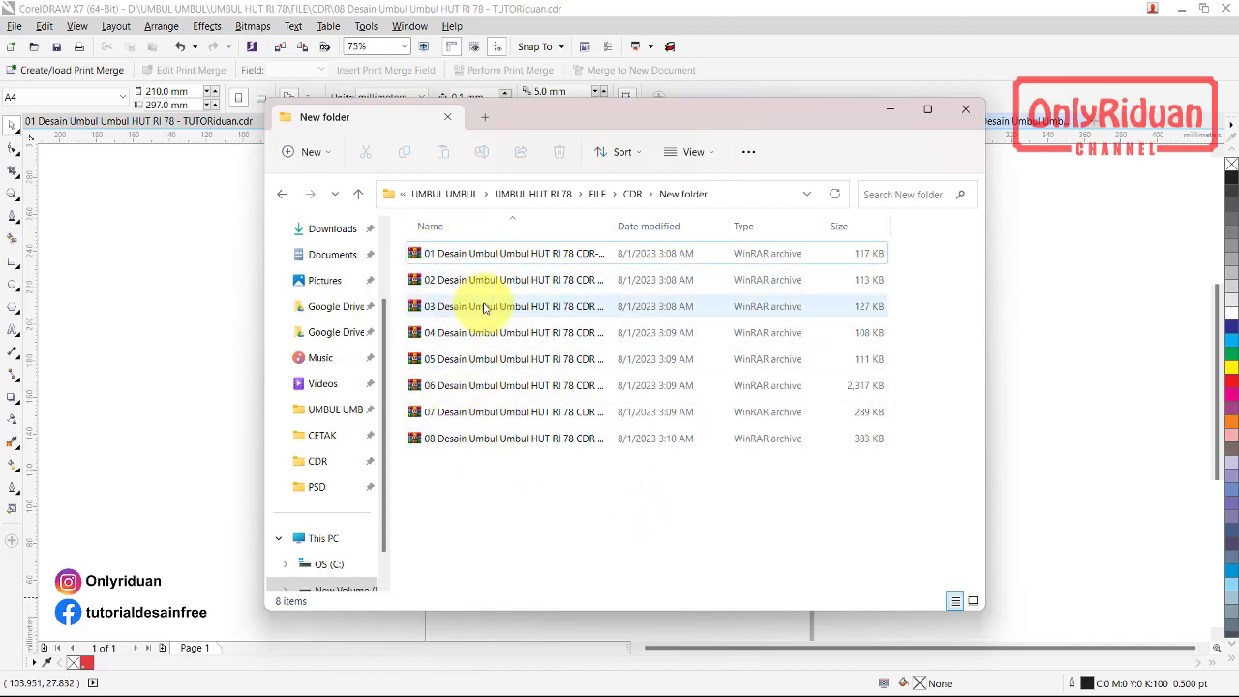
right_click(484, 257)
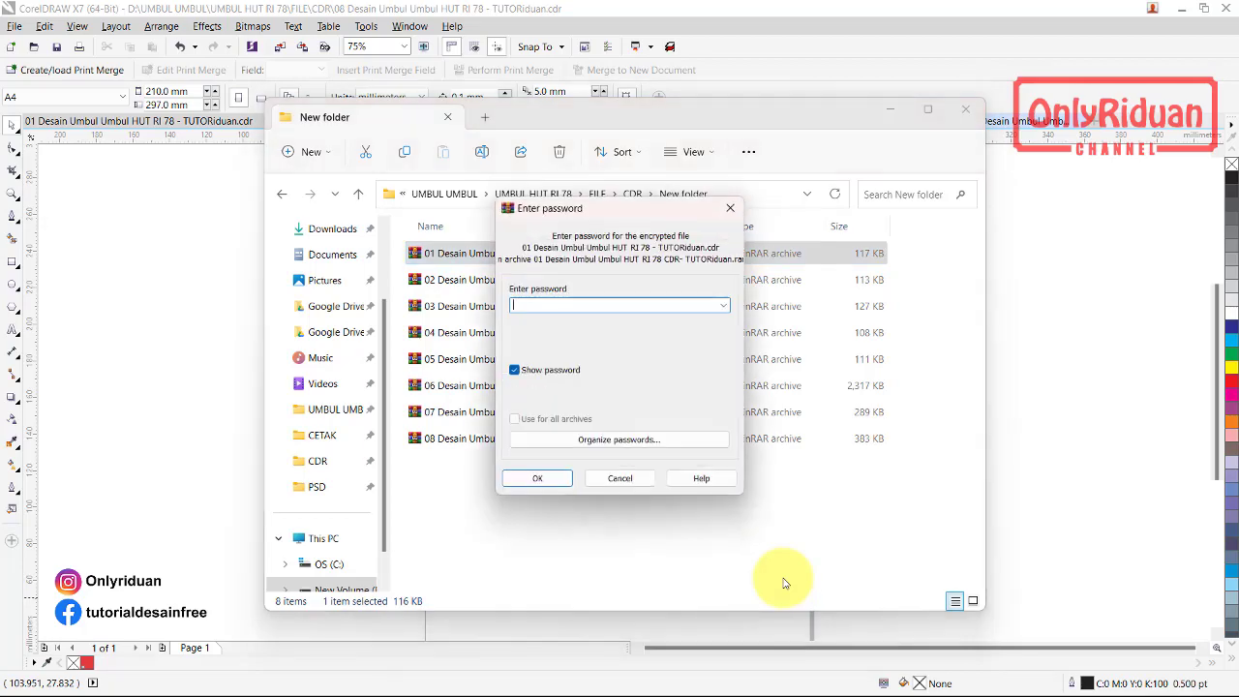
Step: Enter the 01 archive's password and confirm to extract its CorelDRAW file
left_click_drag(612, 210, 776, 229)
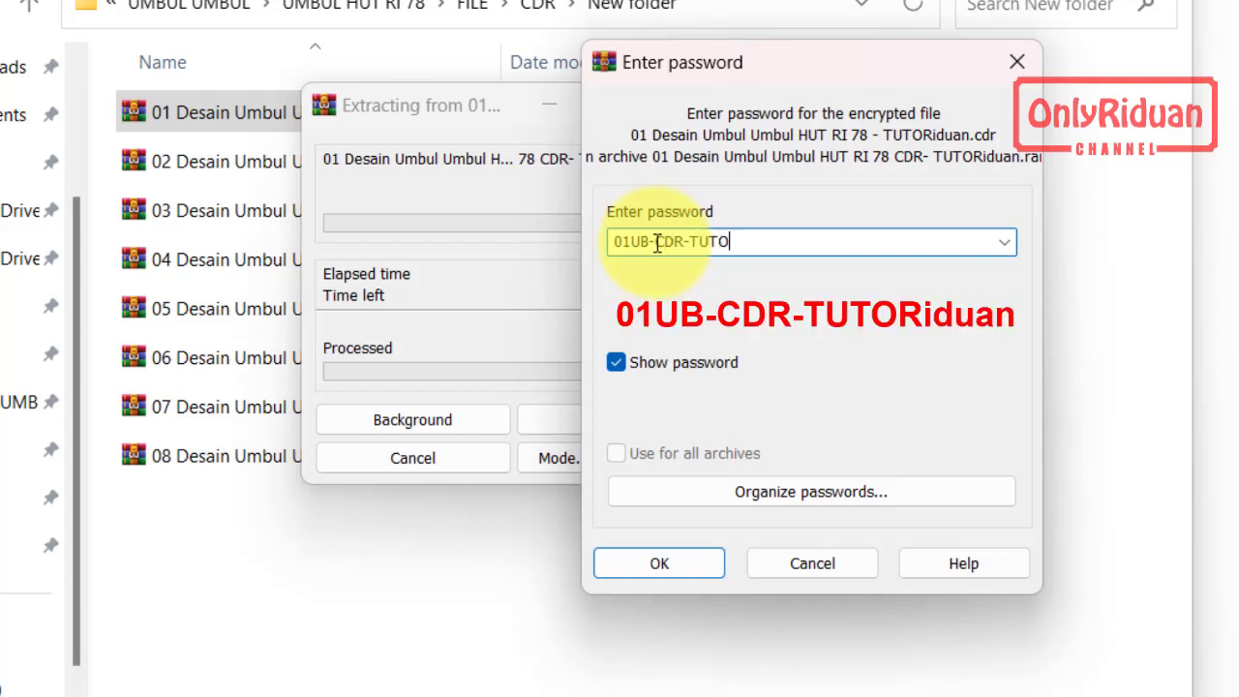
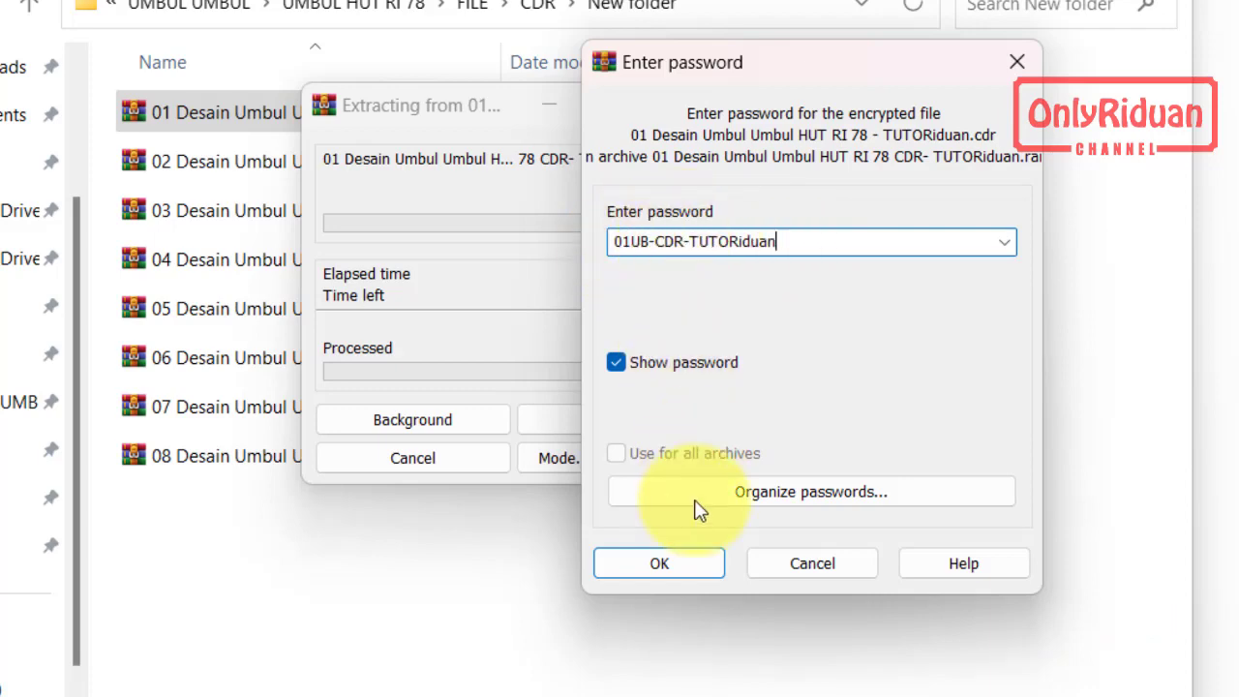
left_click(668, 564)
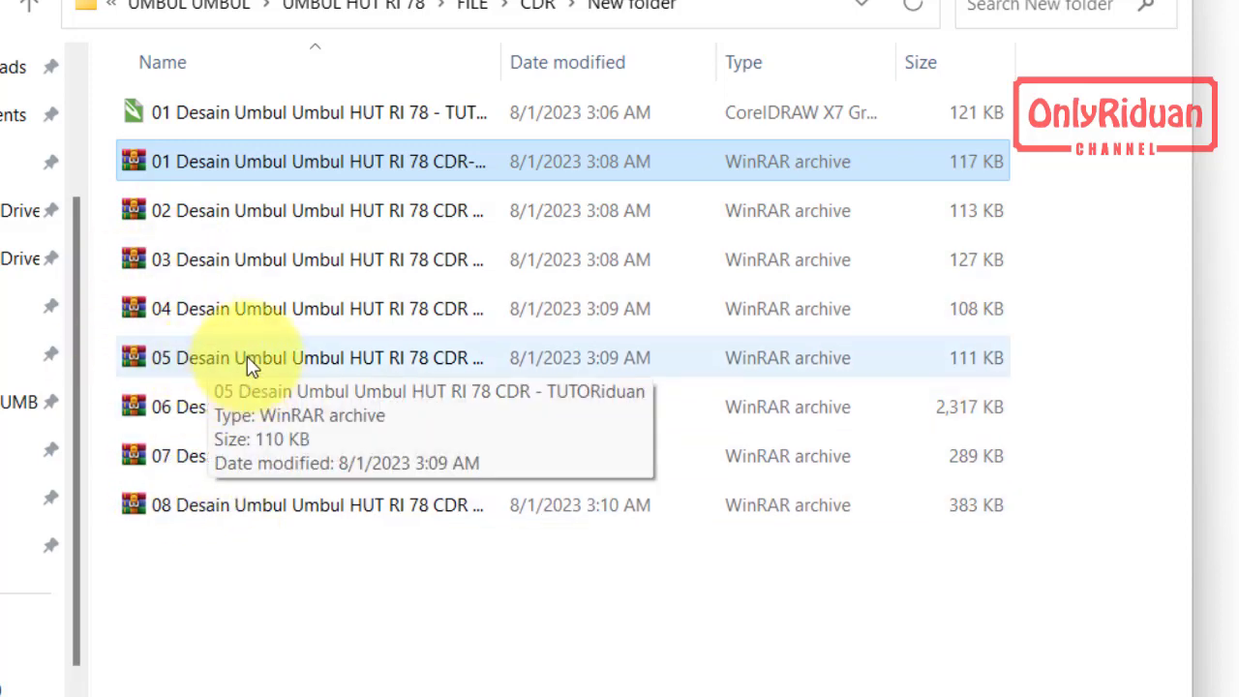
Step: Extract the 05 archive into New folder, retyping its password correctly
left_click(247, 355)
right_click(246, 356)
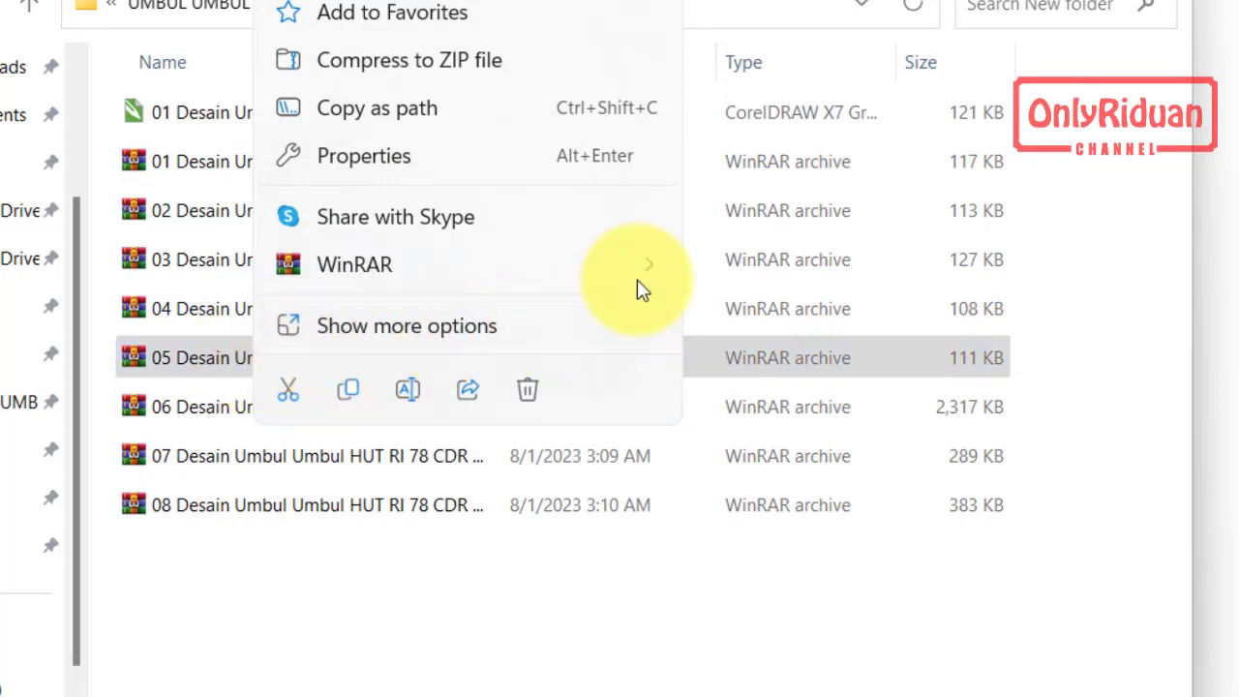
mouse_move(354, 264)
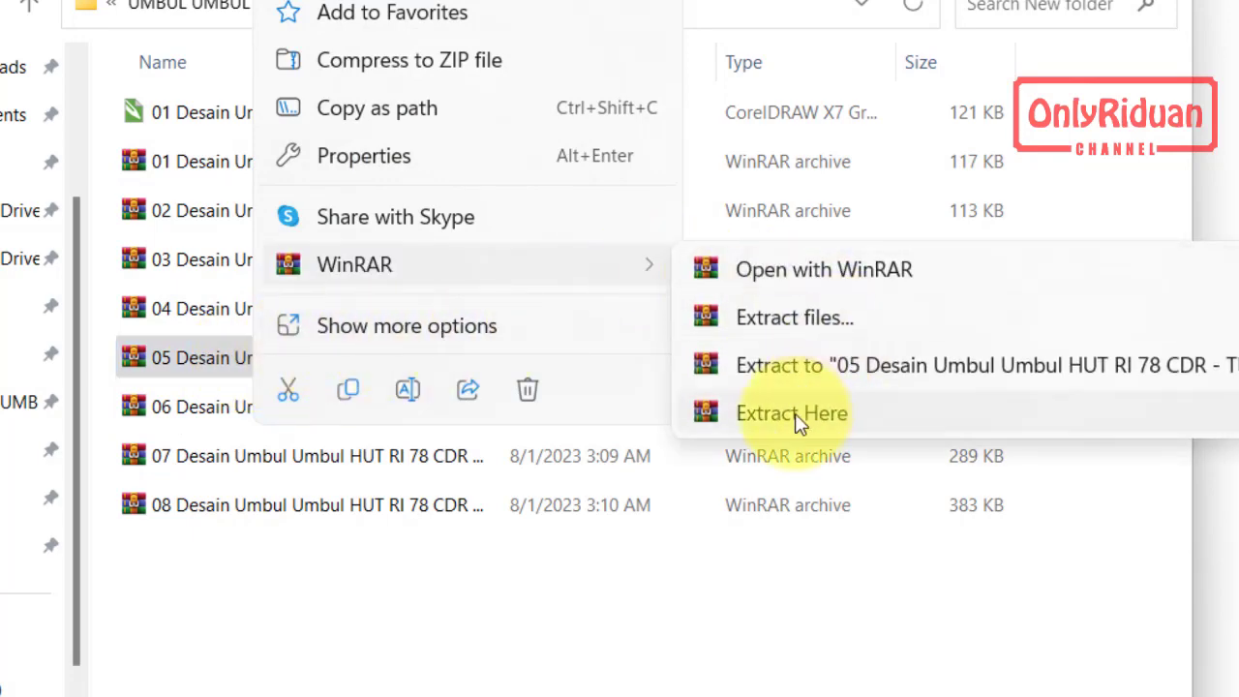
left_click(796, 414)
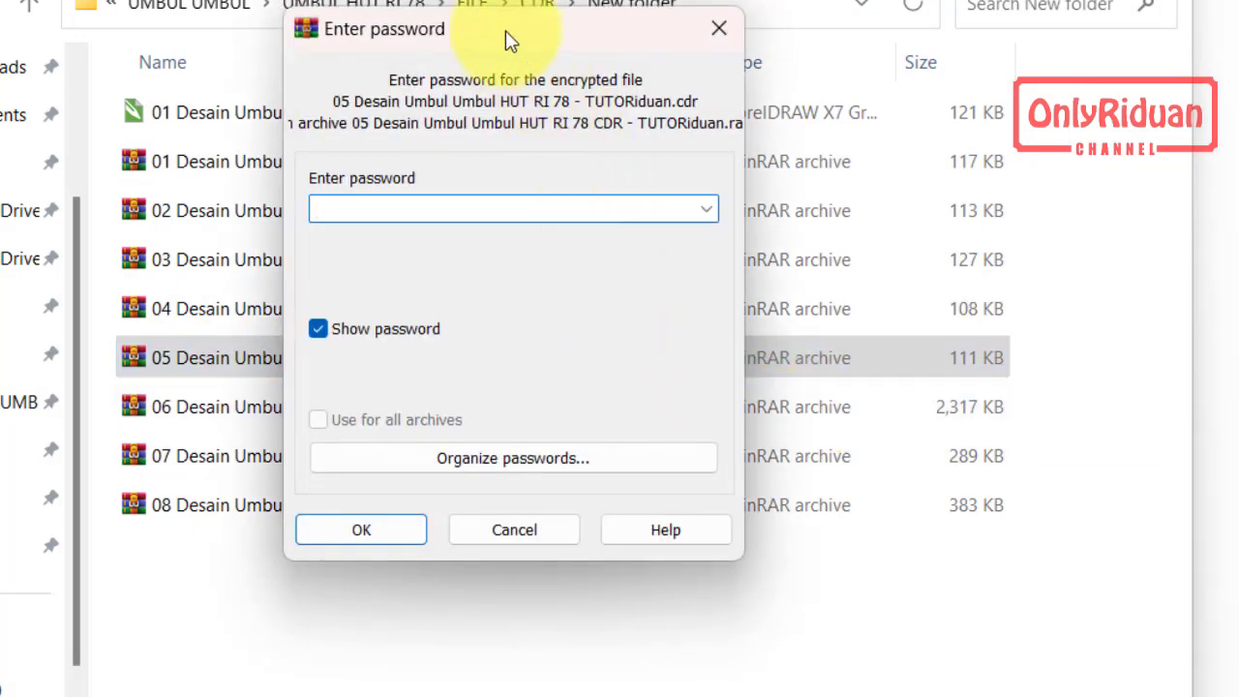
left_click_drag(505, 29, 704, 162)
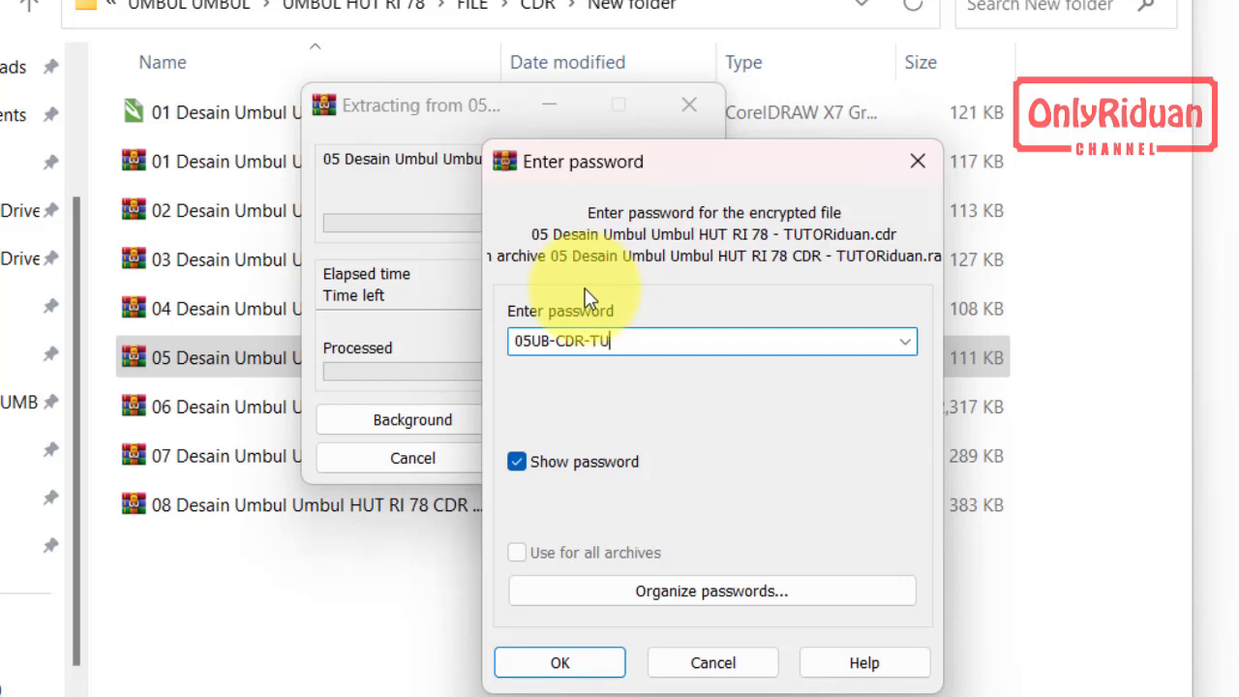
key("ctrl+a")
key("BackSpace")
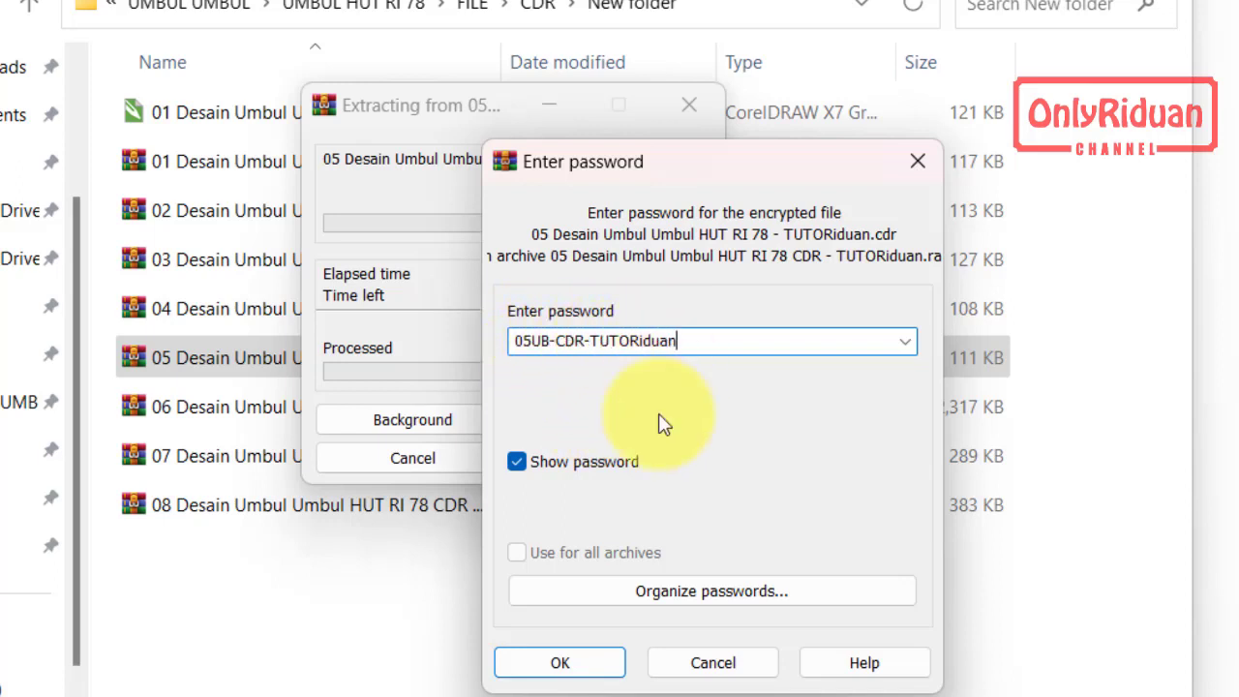
left_click(550, 662)
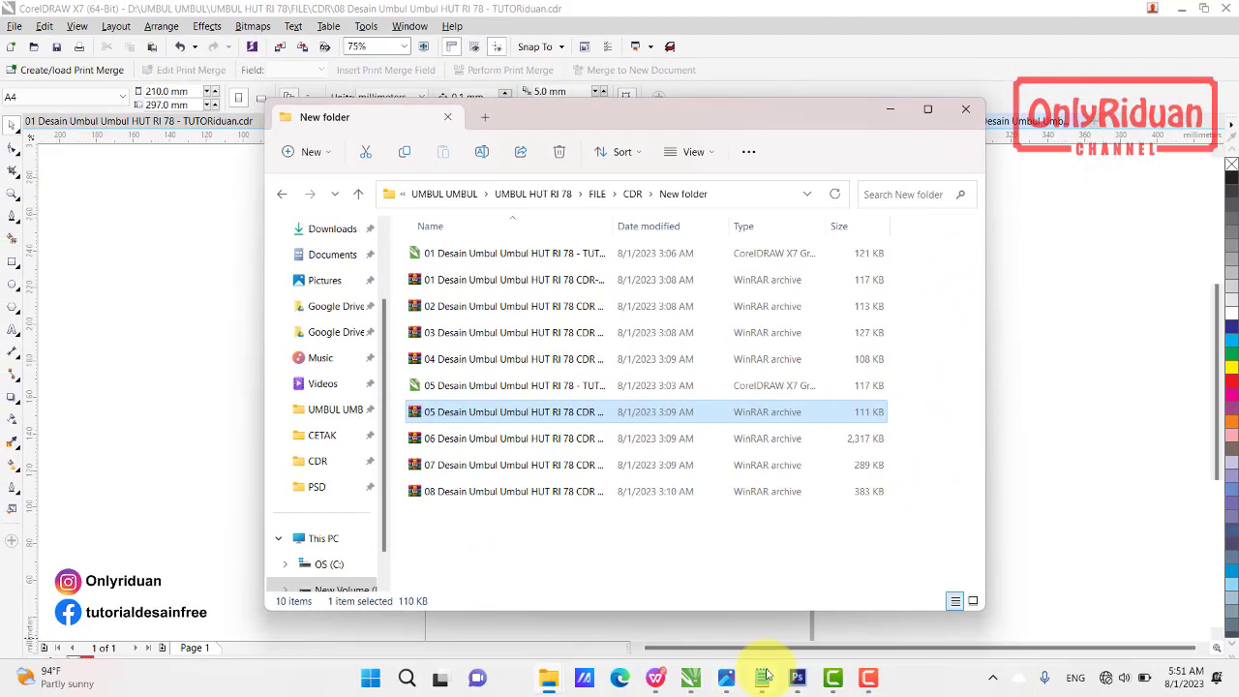
Step: Check the Notepad password list, then minimize it and the New folder window
left_click(765, 674)
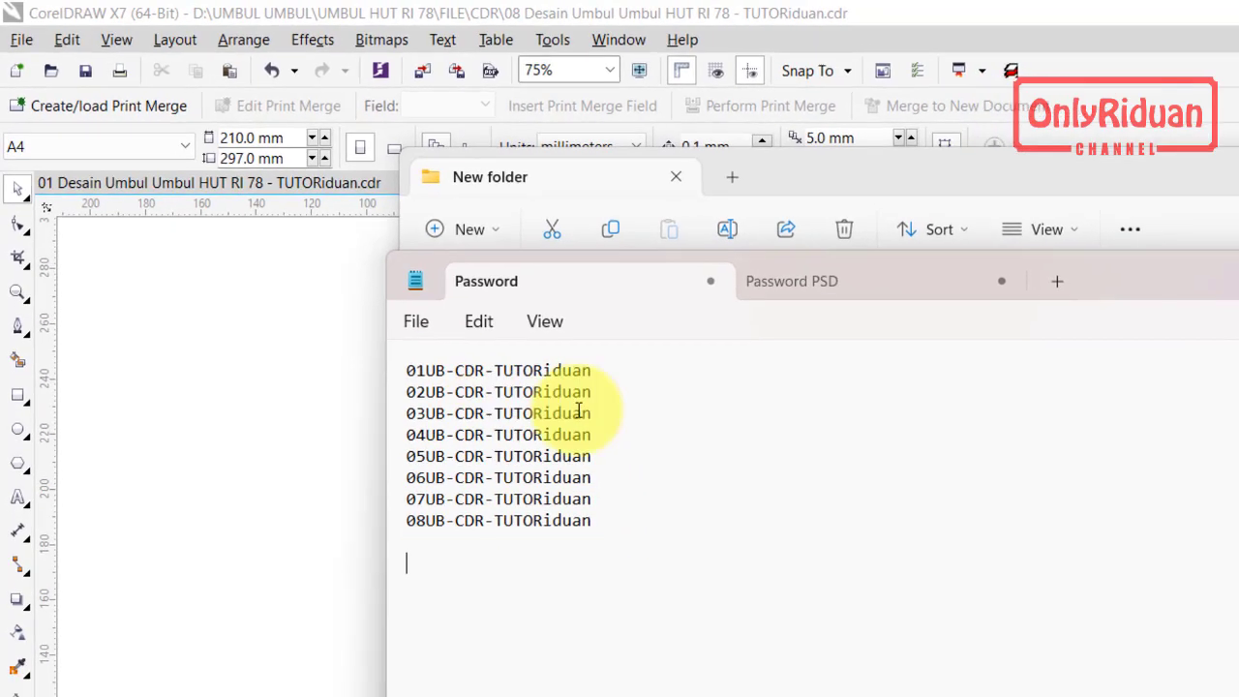
left_click(1086, 180)
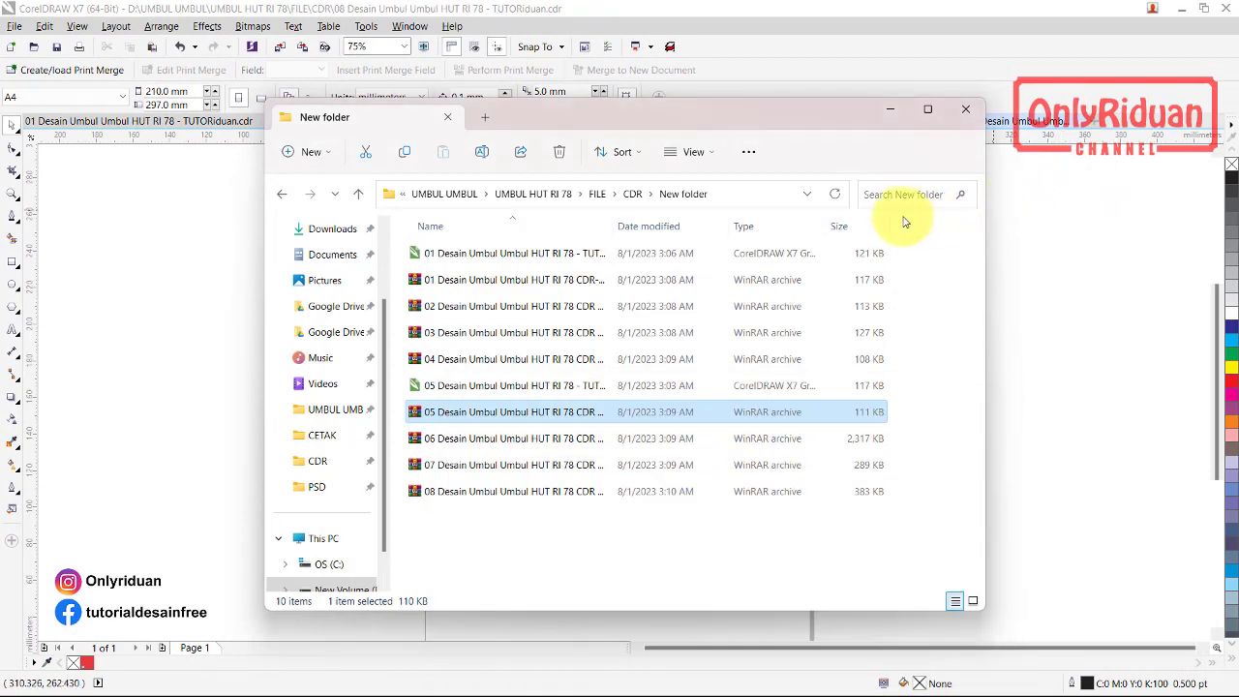
left_click(889, 109)
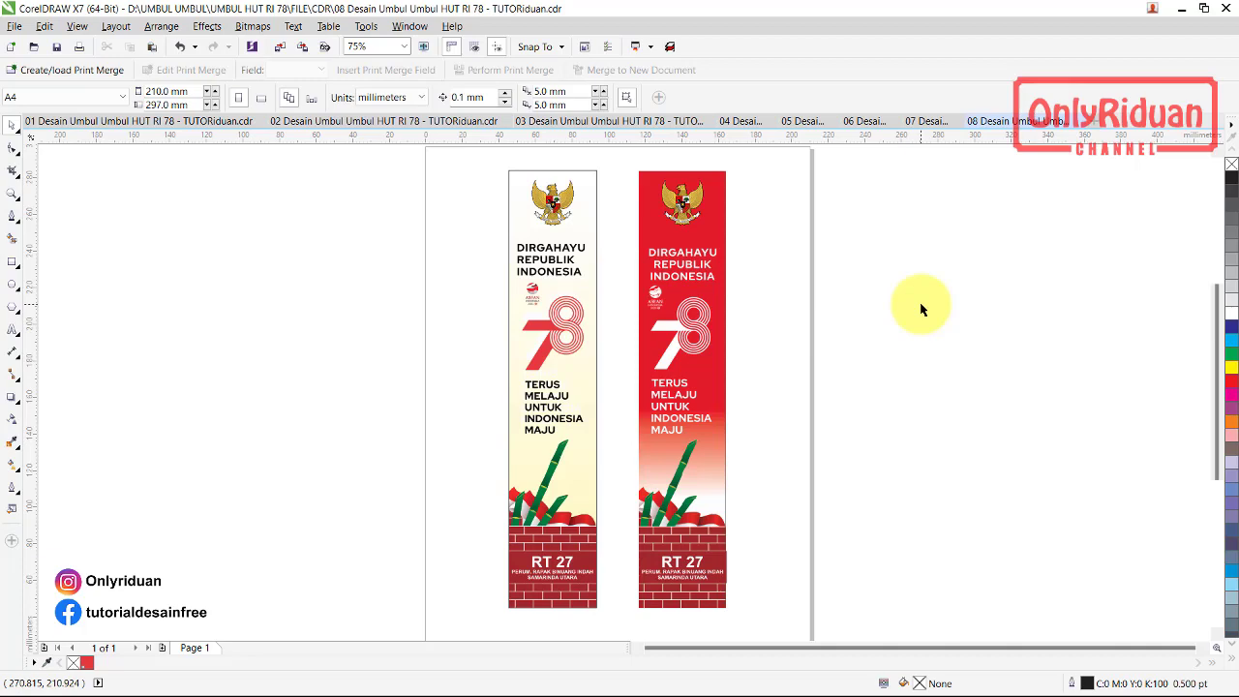
Step: Compare banner 01's red and white versions by toggling the PUTIH group, then view banner 02
left_click(809, 683)
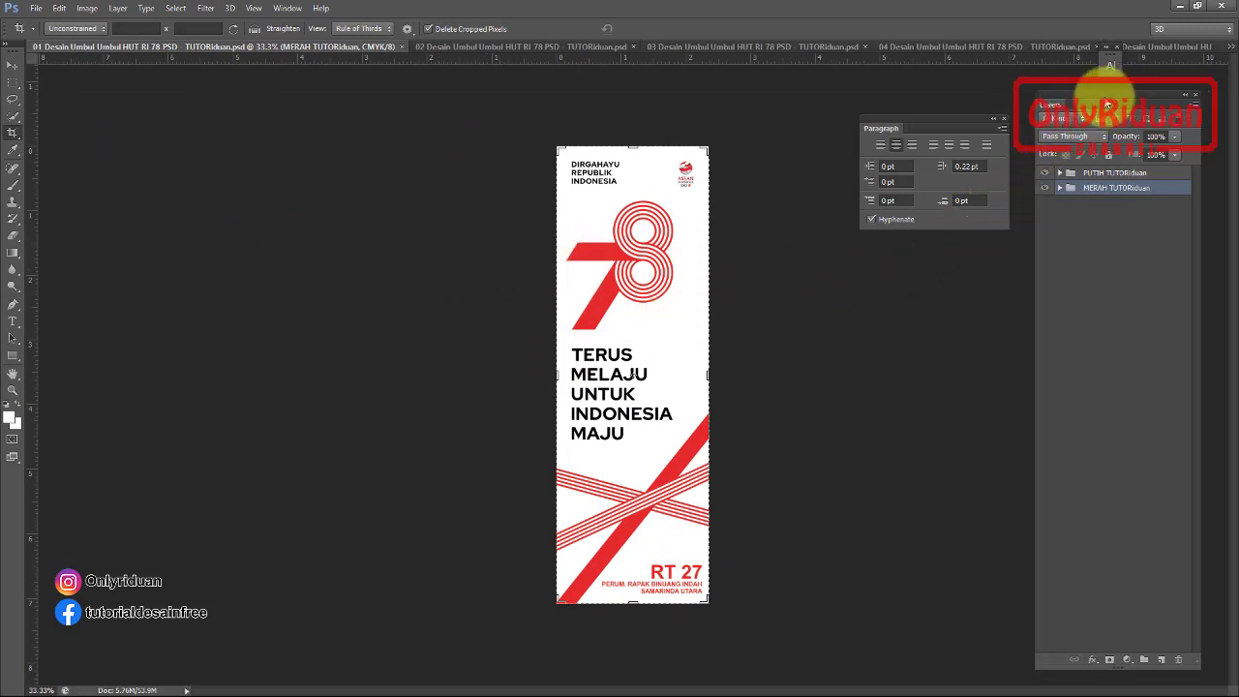
mouse_move(1122, 100)
left_mouse_down()
mouse_move(909, 106)
mouse_move(921, 97)
left_mouse_up()
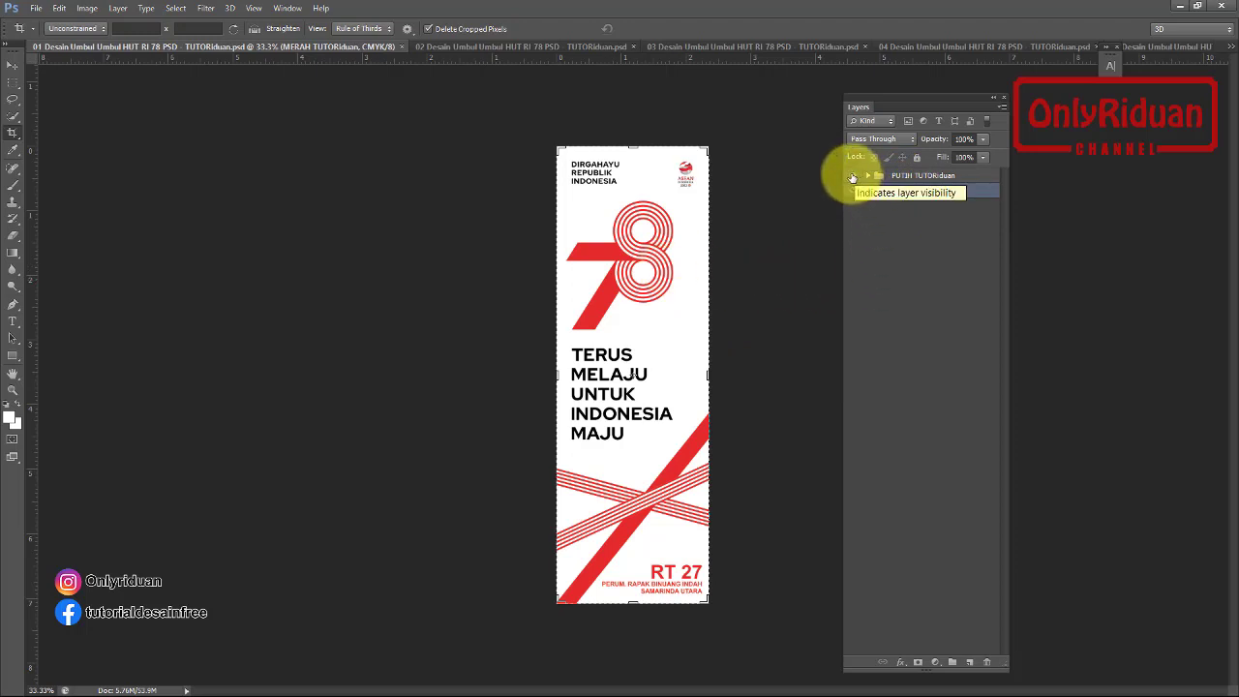
left_click(852, 176)
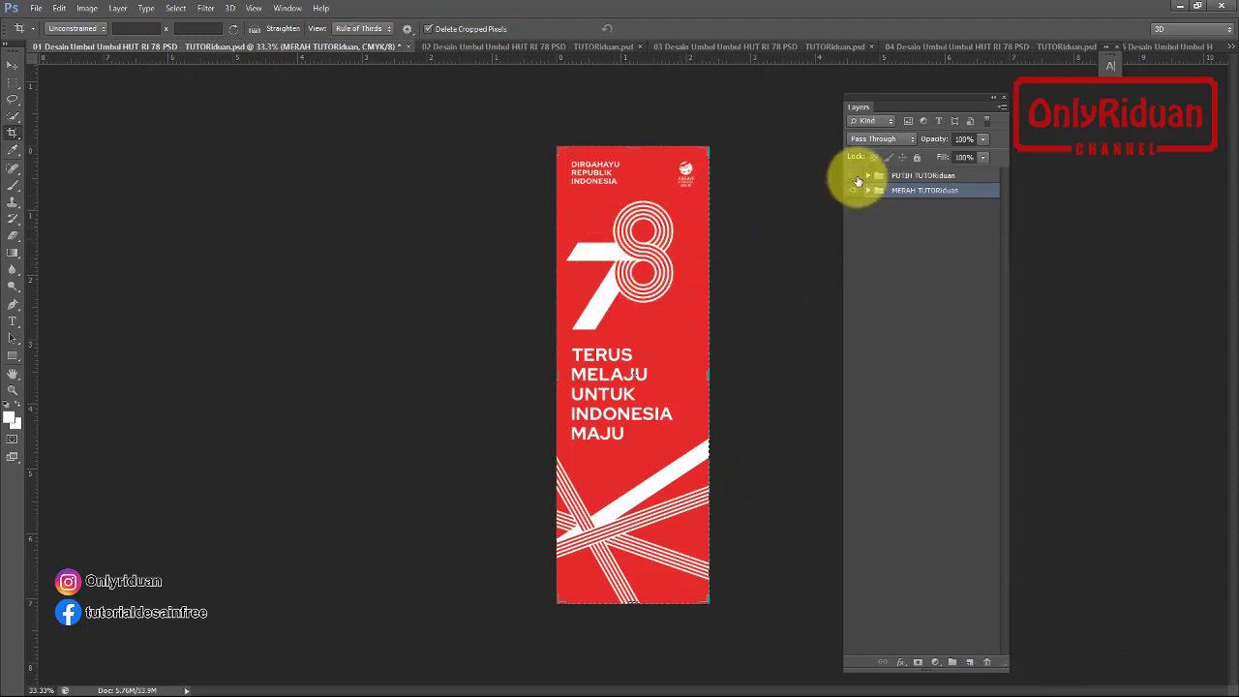
left_click(853, 176)
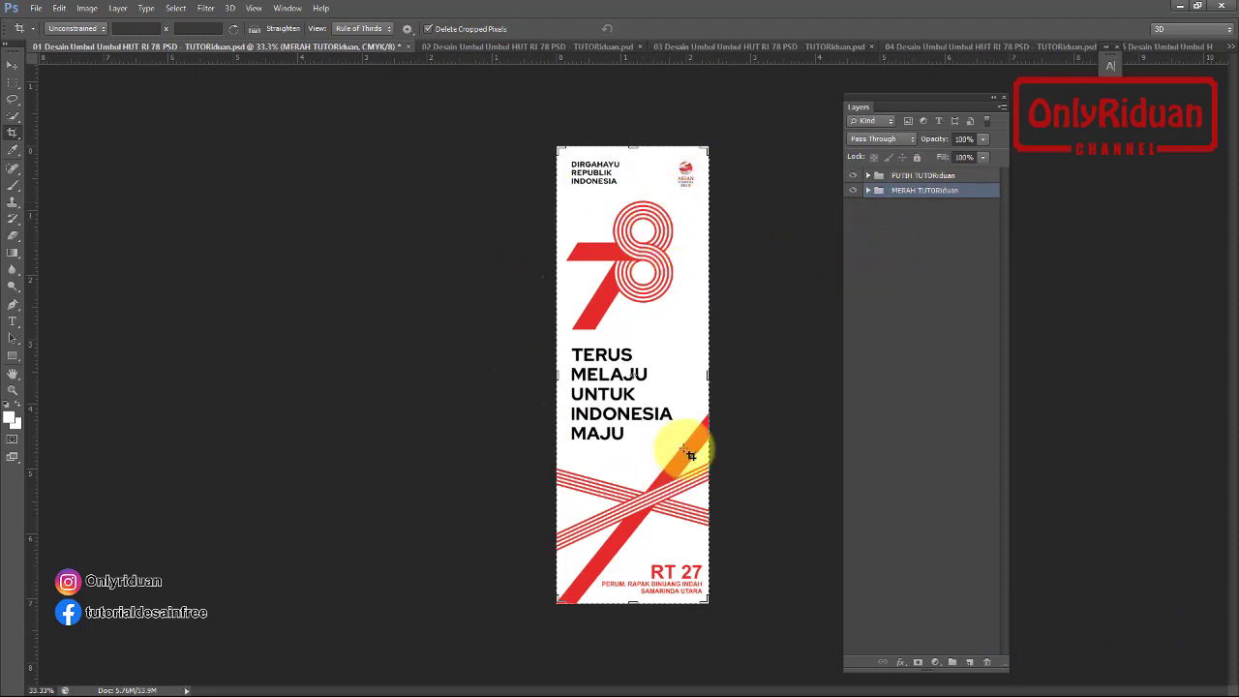
left_click(507, 47)
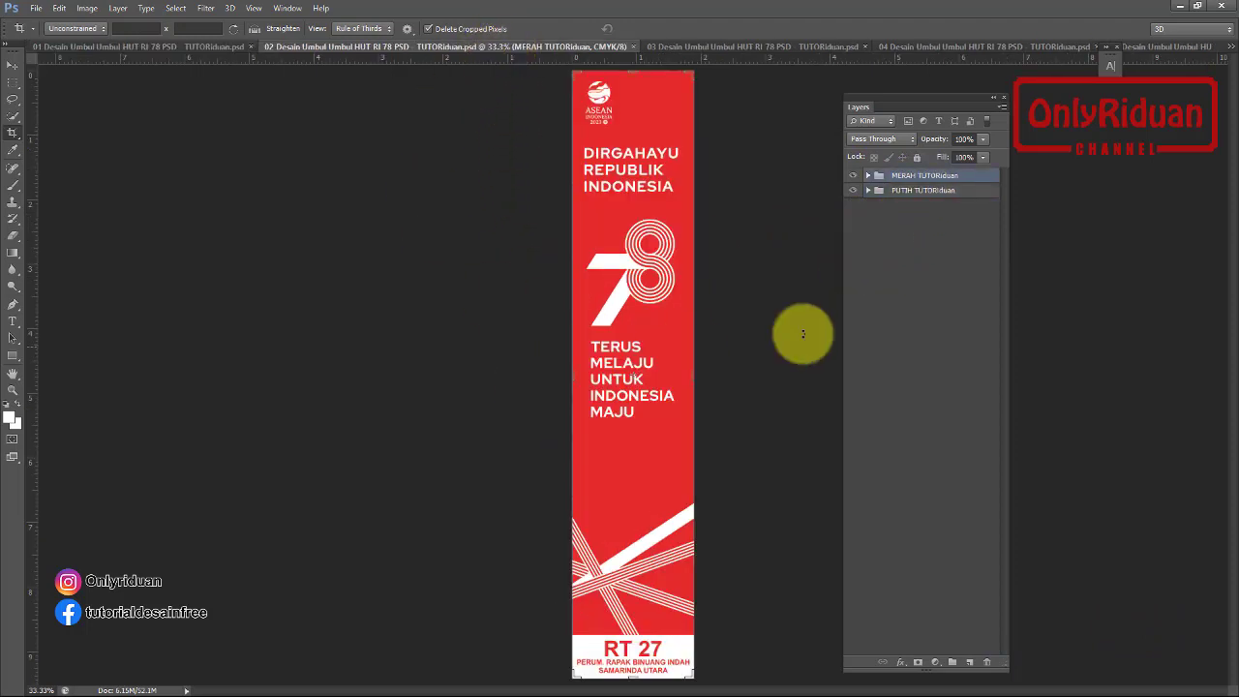
Step: Toggle banner 02's MERAH group visibility to compare its red and white versions
left_click(857, 177)
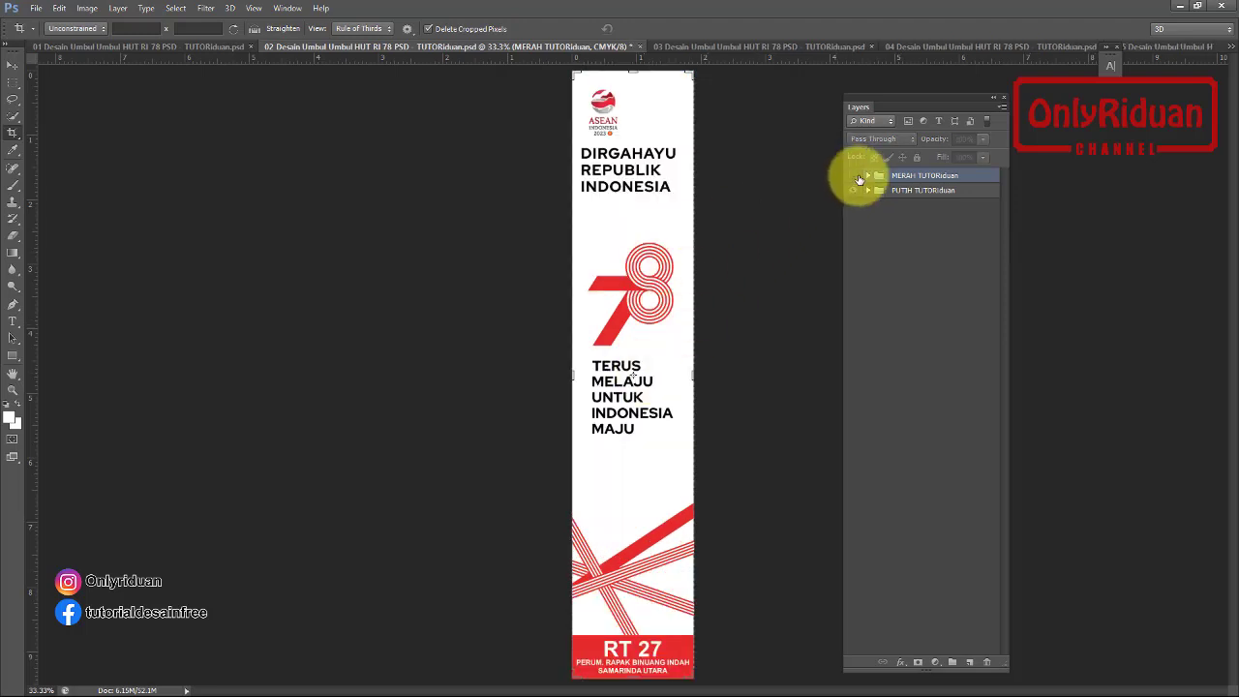
left_click(856, 177)
left_click(857, 177)
left_click(856, 177)
left_click(857, 177)
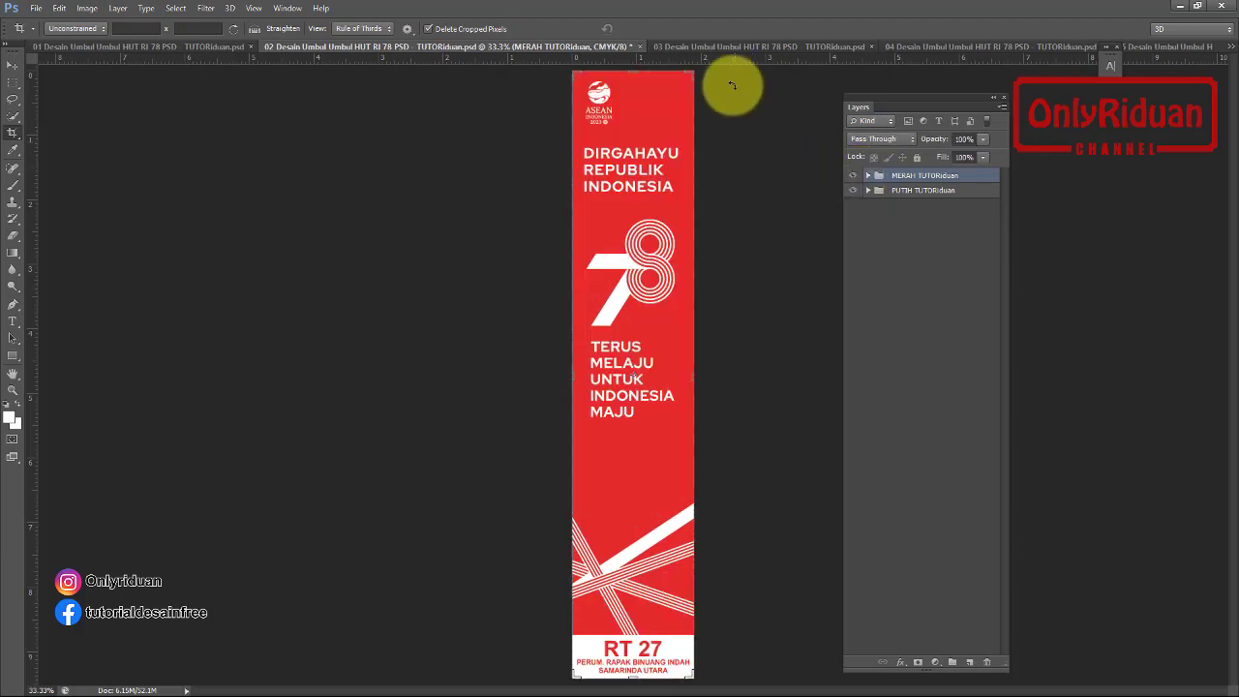
Step: Compare the red and white versions of banners 03 and 04 via the MERAH group
left_click(732, 44)
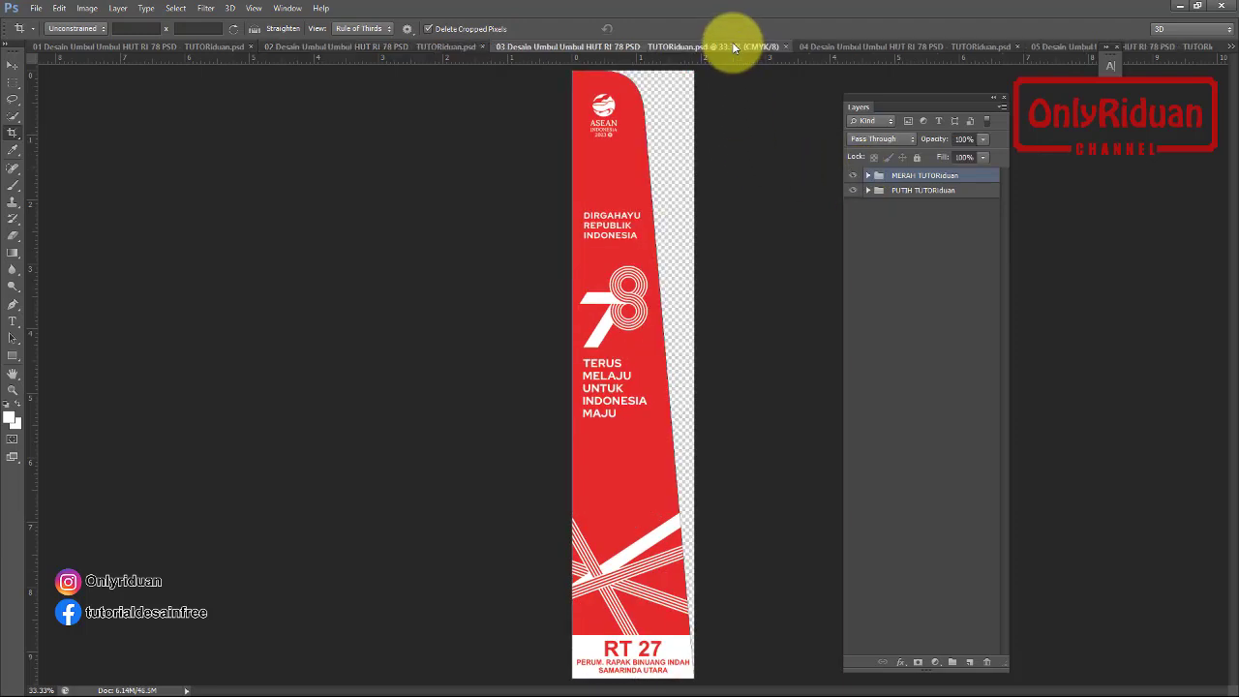
left_click(855, 177)
left_click(857, 177)
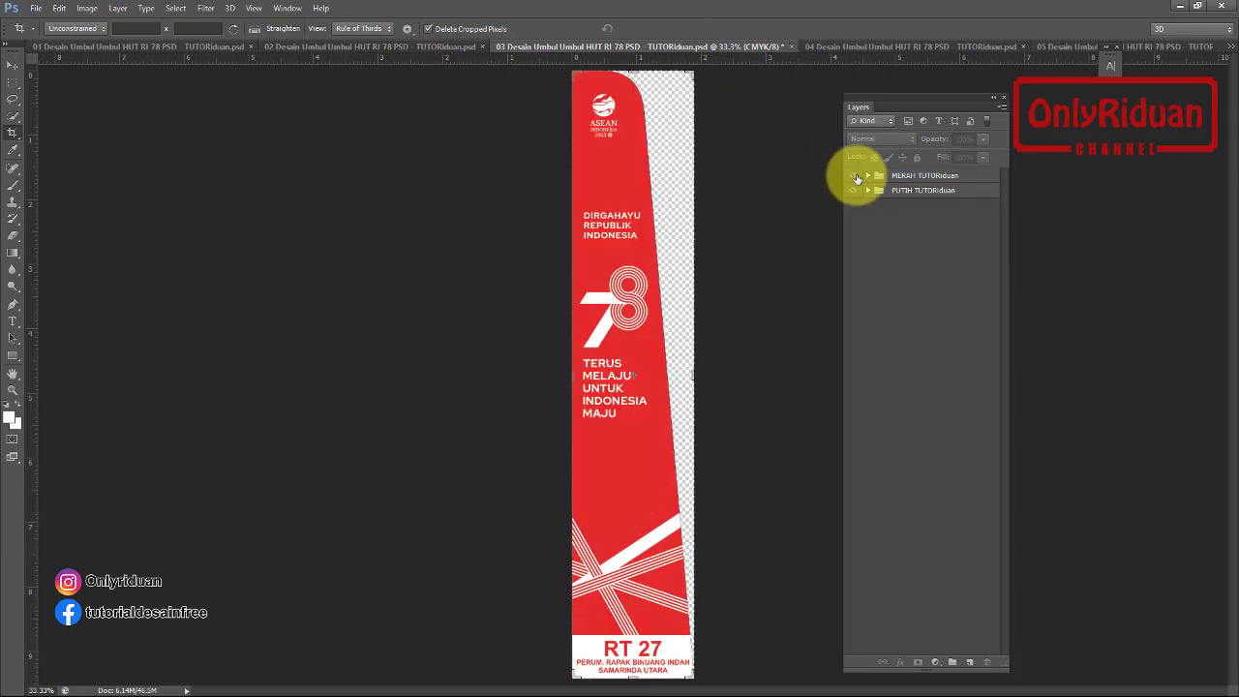
left_click(856, 177)
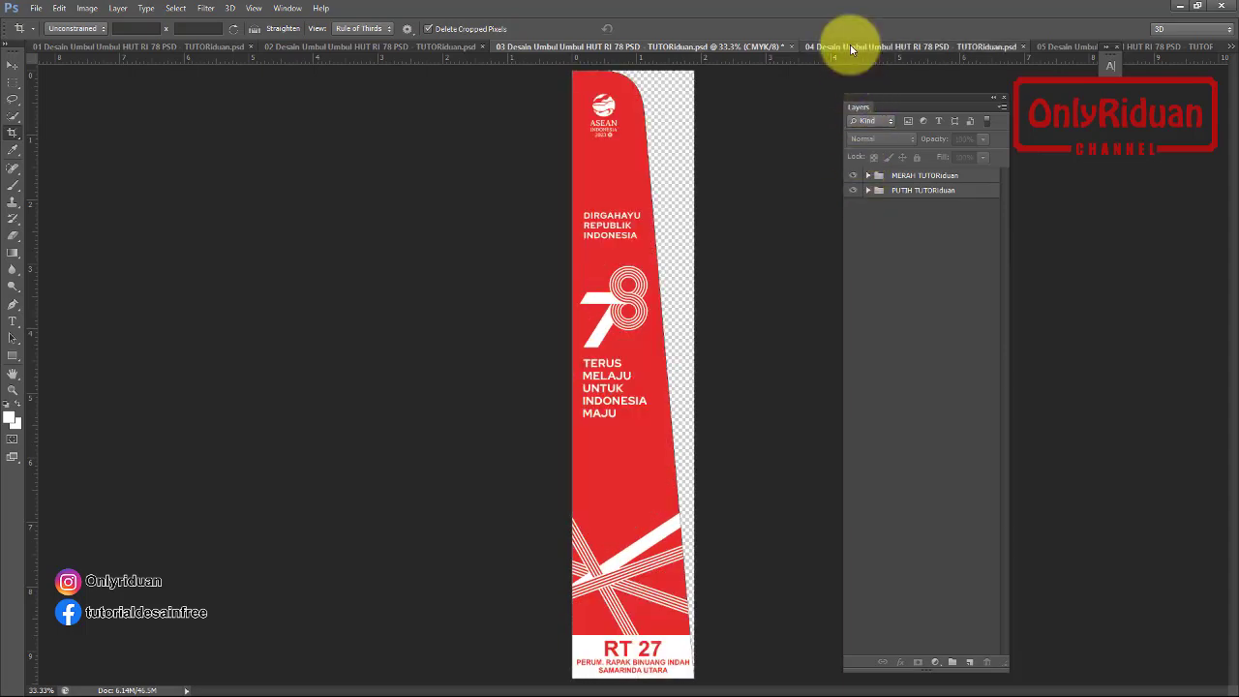
left_click(850, 45)
left_click(857, 177)
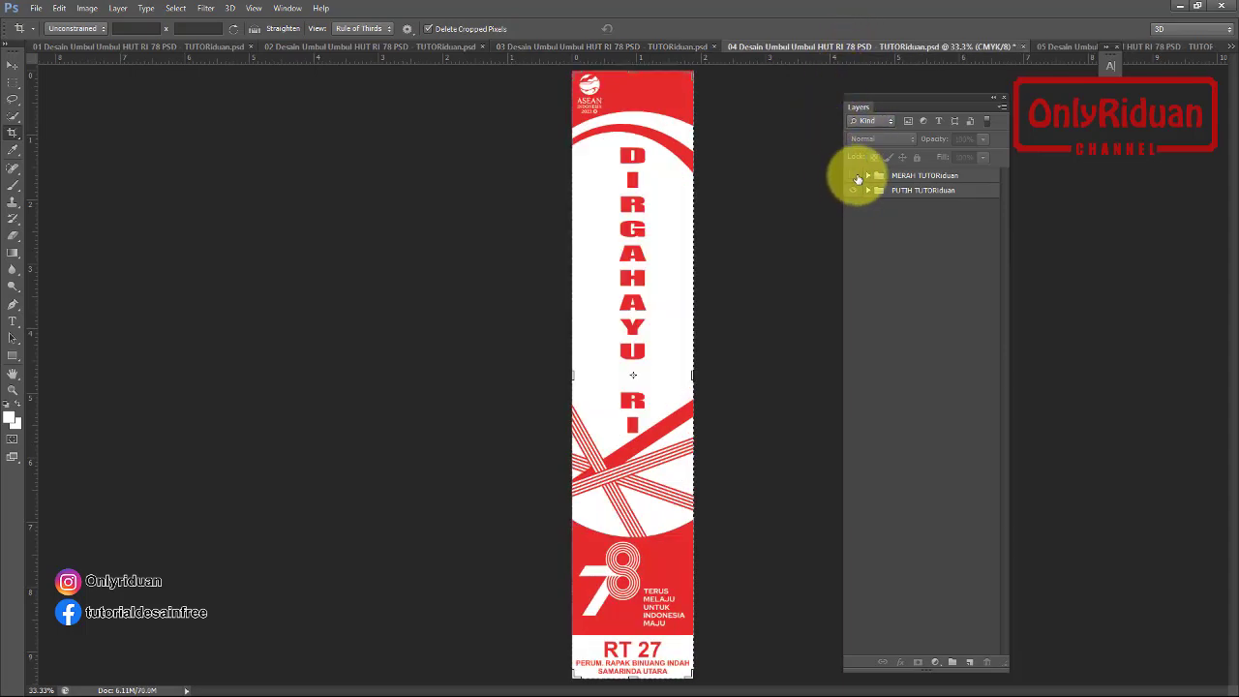
left_click(856, 177)
left_click(856, 177)
Step: Preview banners 05 and 06 in red and white by toggling their group visibility
left_click(1072, 45)
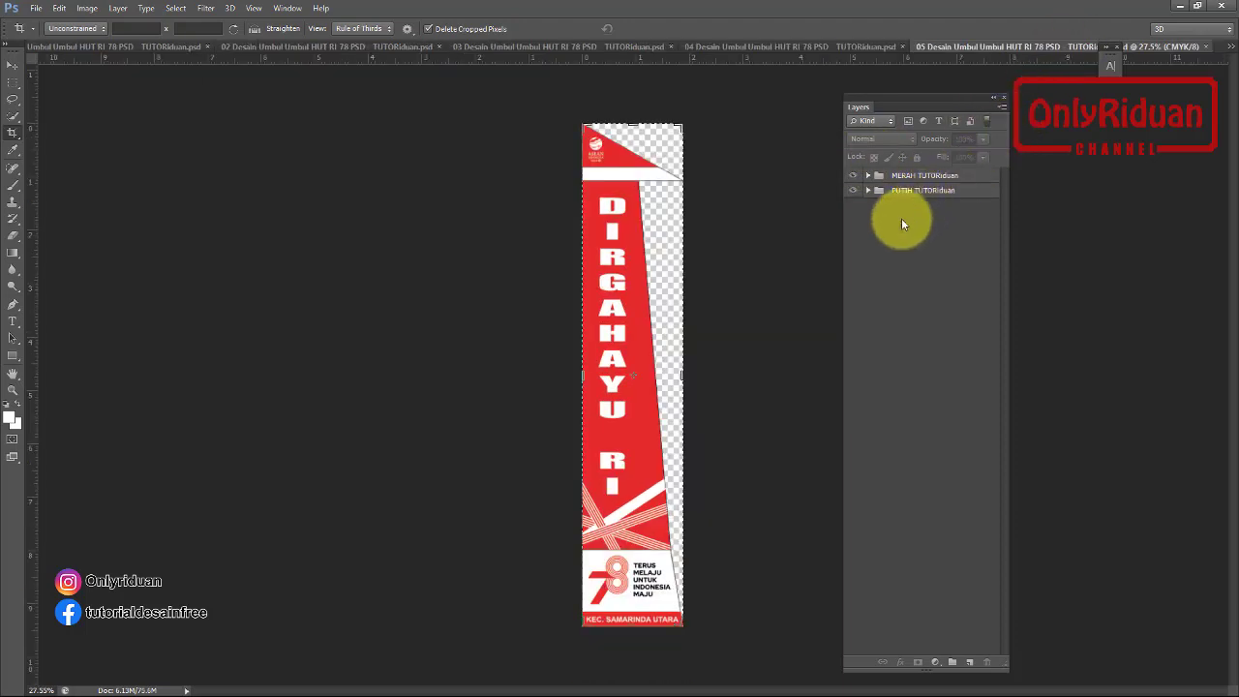
left_click(858, 175)
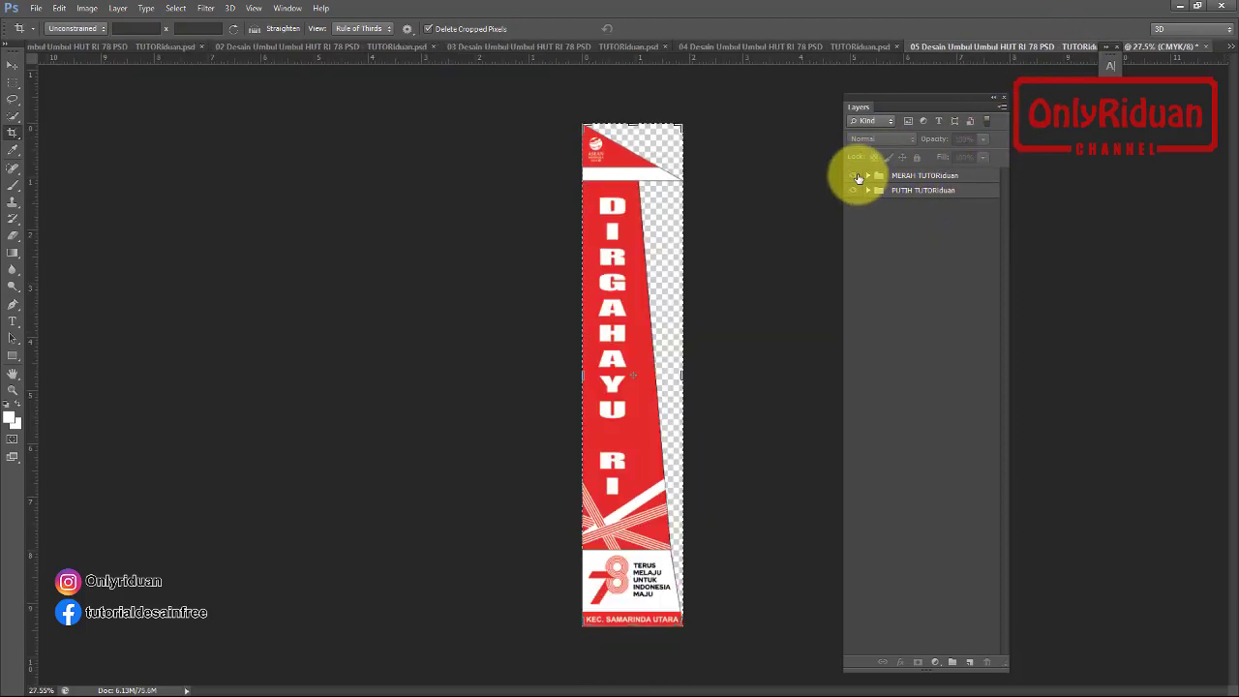
left_click(858, 175)
left_click(858, 176)
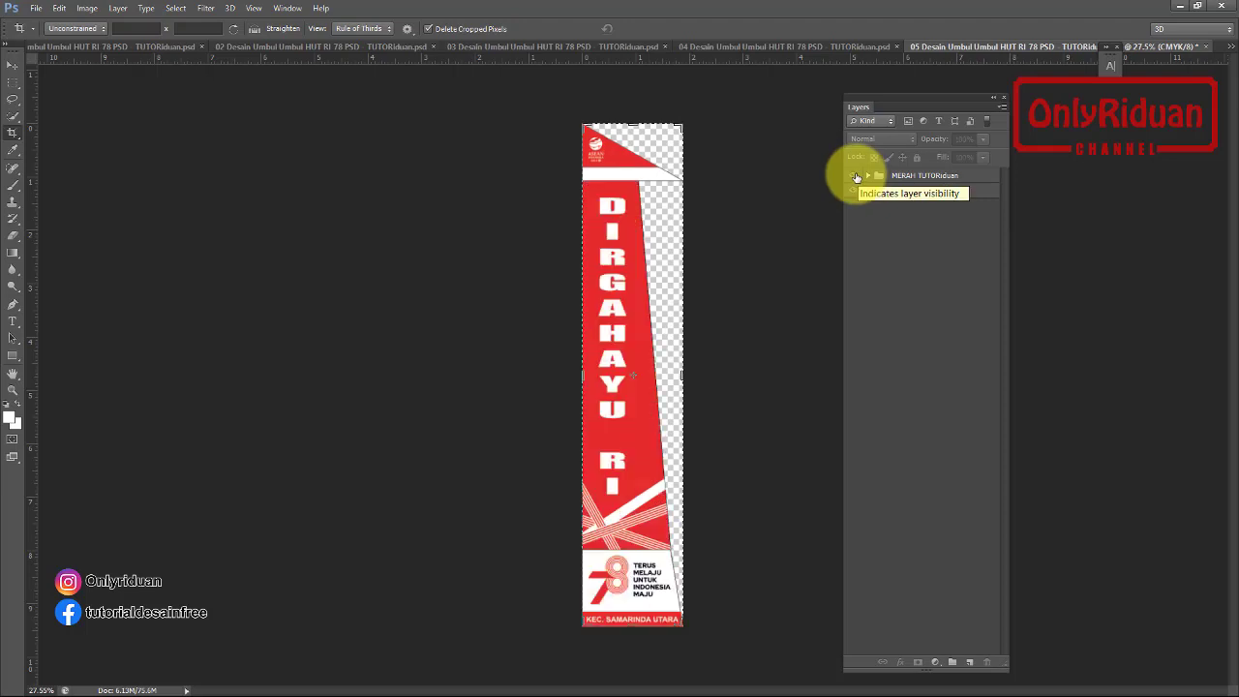
left_click(1106, 47)
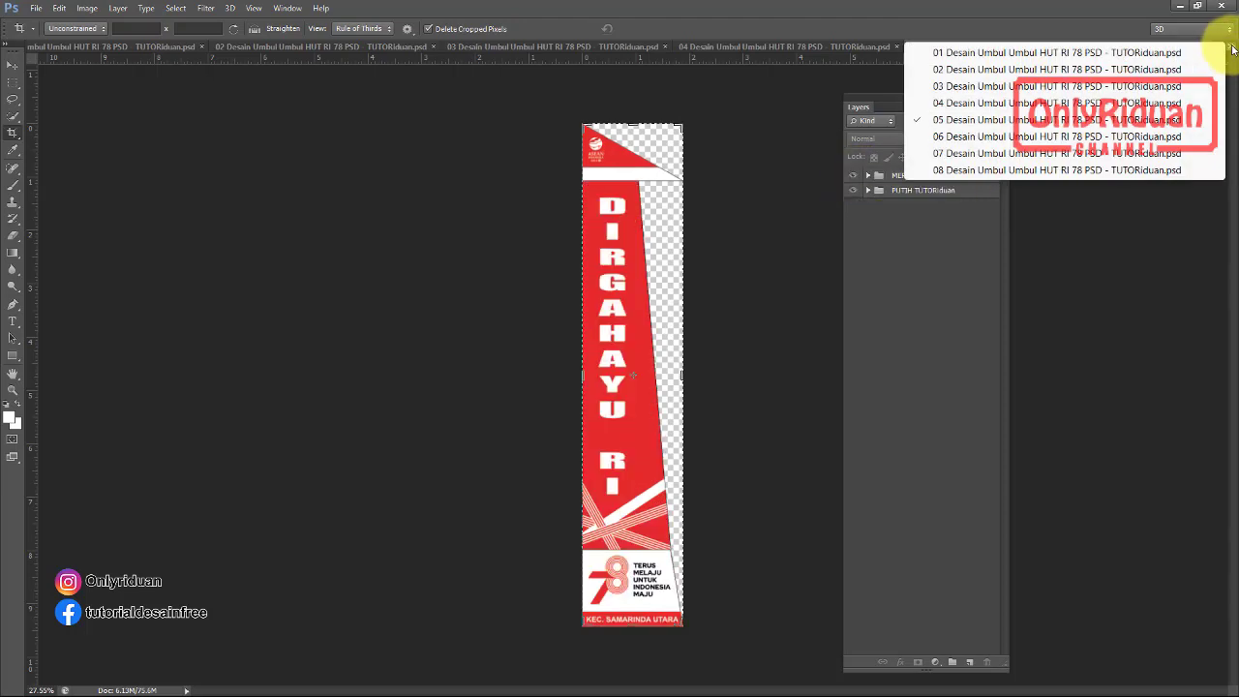
left_click(1005, 136)
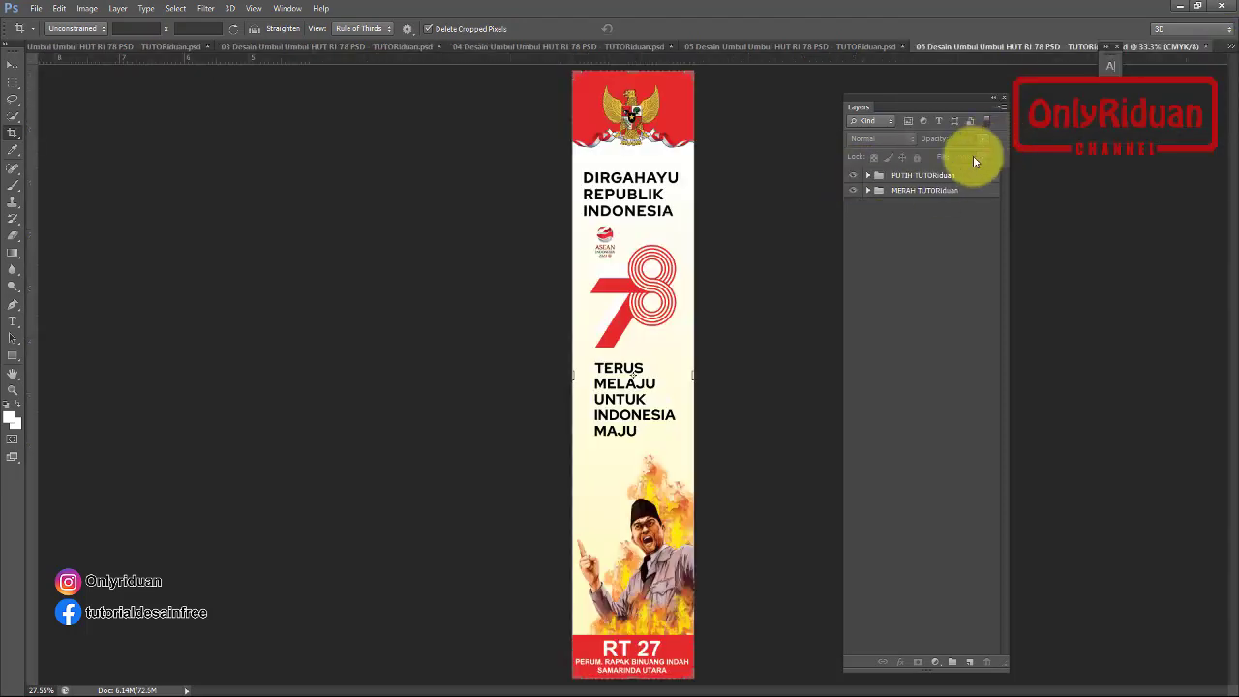
left_click(854, 175)
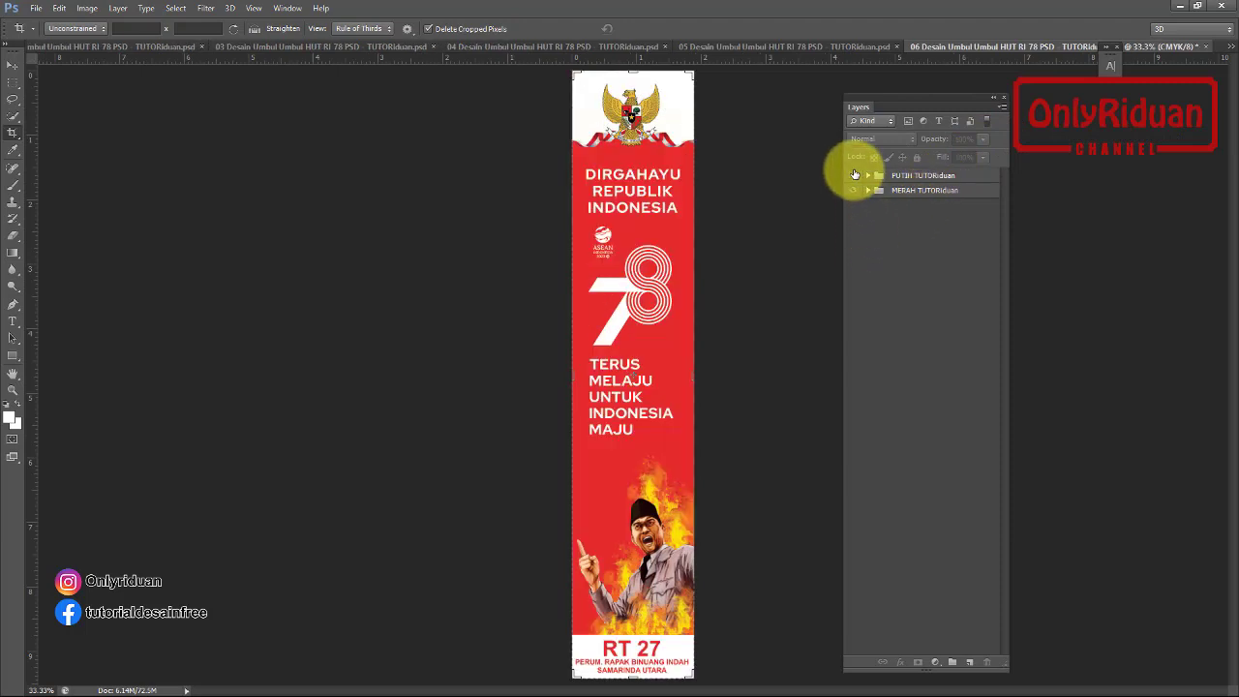
left_click(855, 175)
left_click(855, 175)
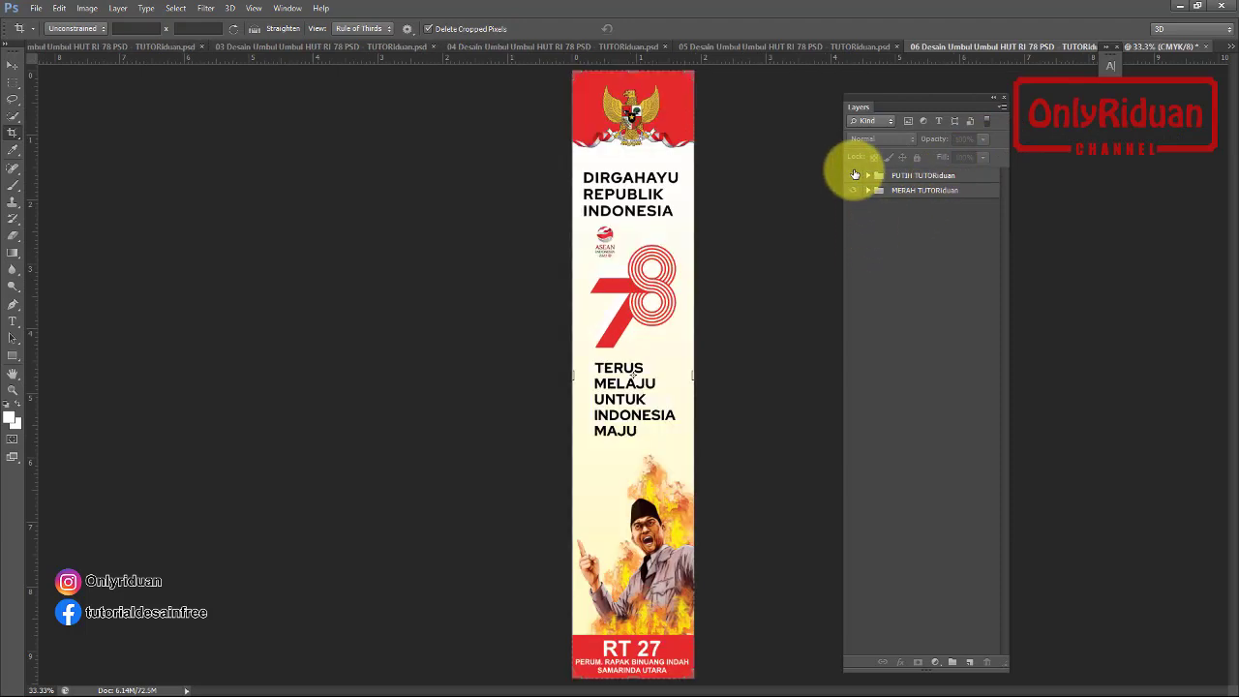
Step: Compare banner 07's red and white versions, then bring up banner 08 from the tab list
left_click(1231, 46)
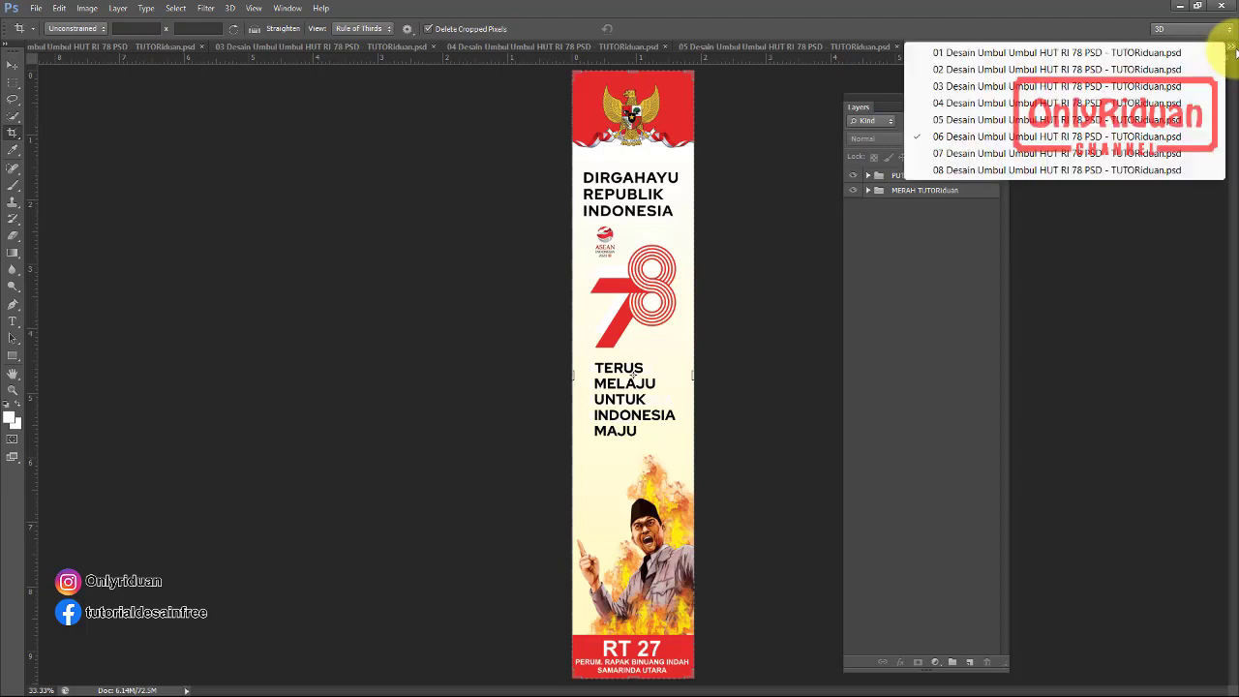
left_click(997, 165)
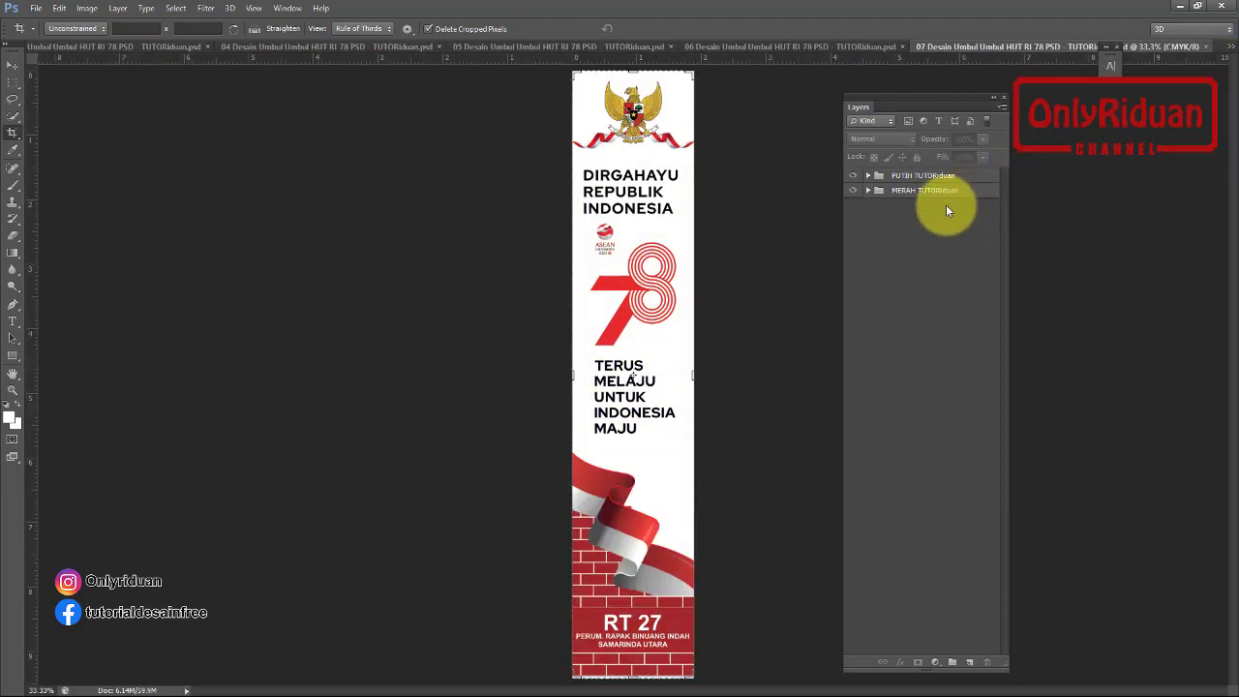
left_click(855, 176)
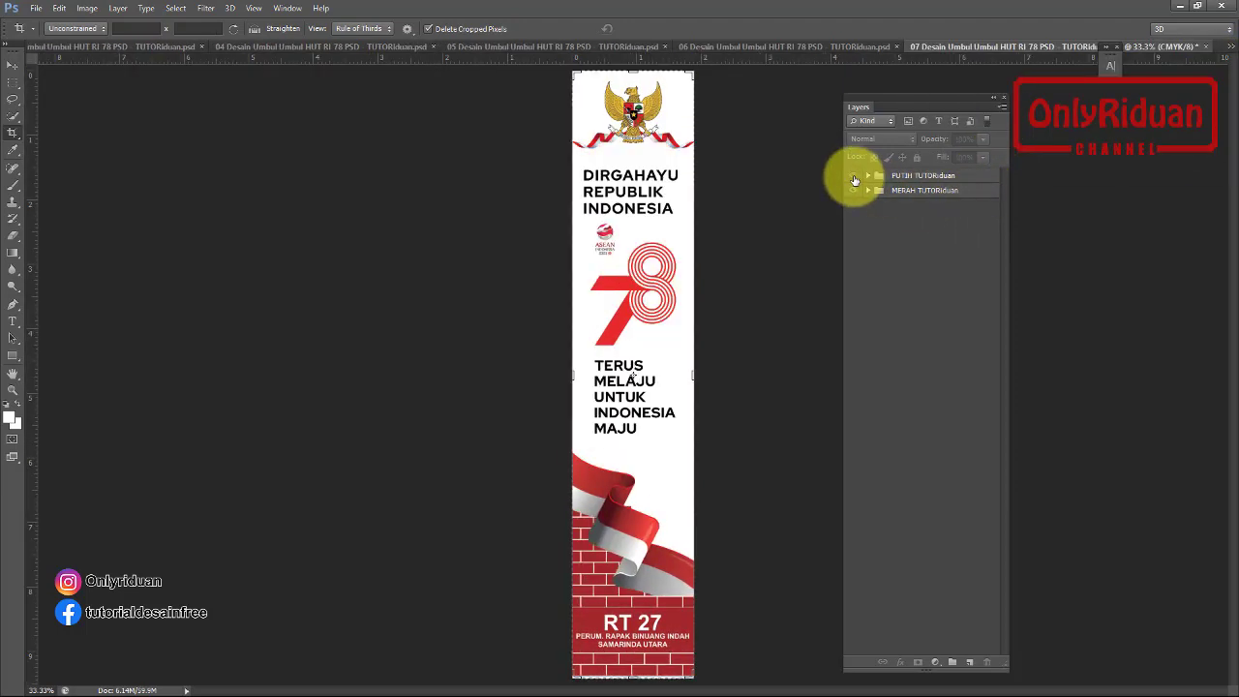
left_click(854, 176)
left_click(854, 177)
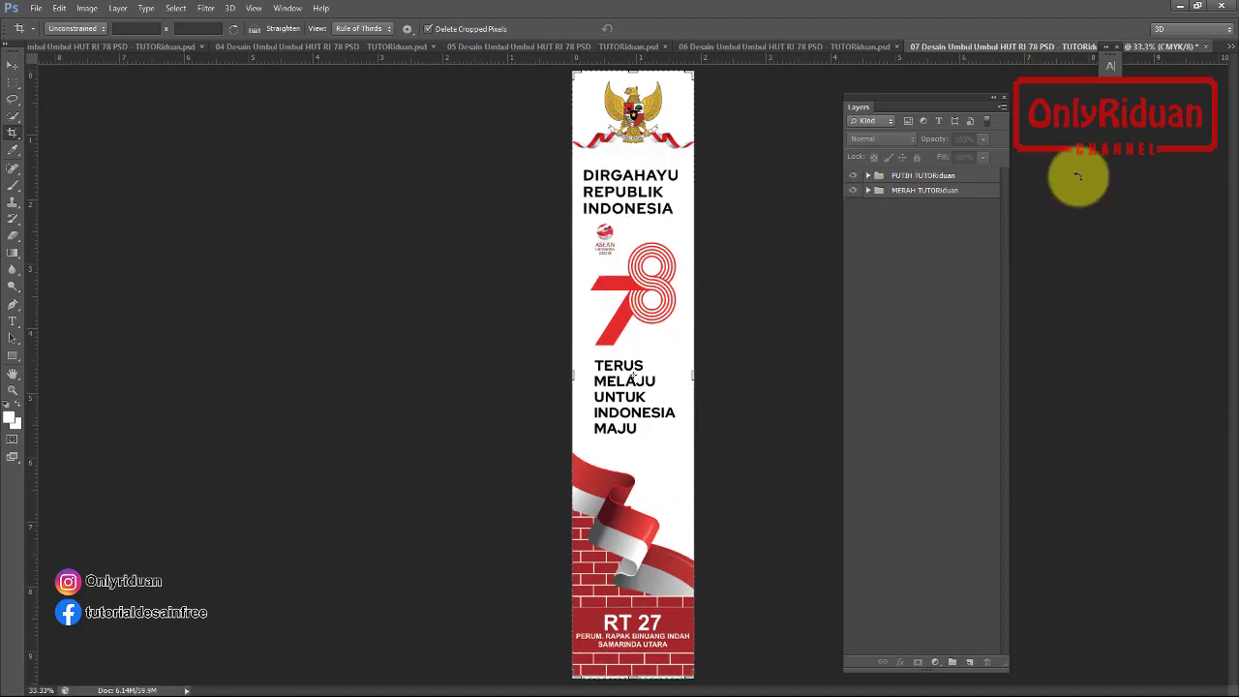
left_click(1231, 47)
left_click(965, 170)
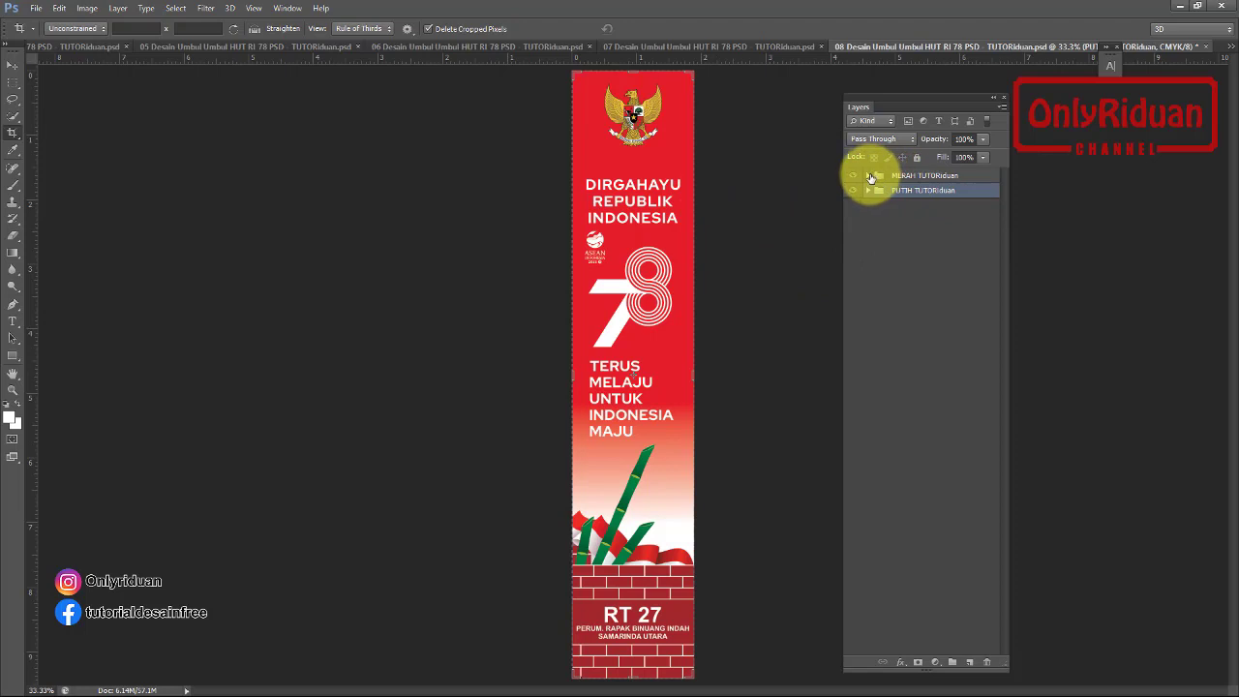
Step: Expand the MERAH TUTORiduan group and hide the original RT 27 address text layer
left_click(869, 175)
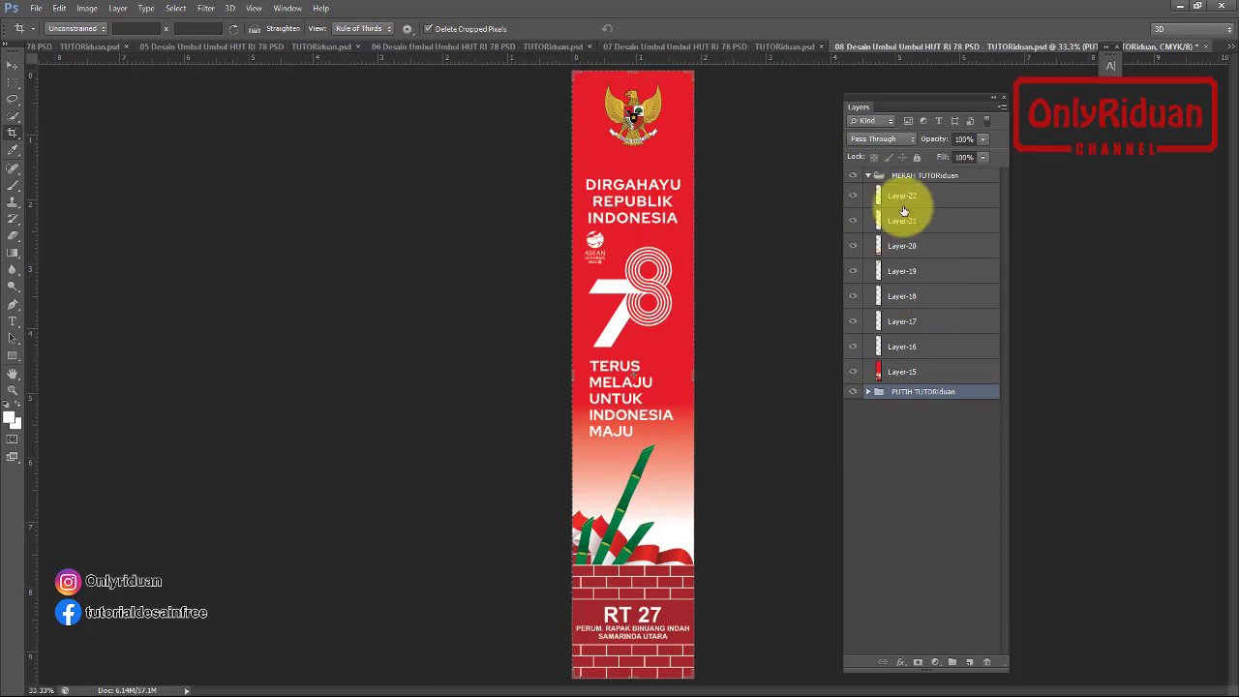
left_click(851, 223)
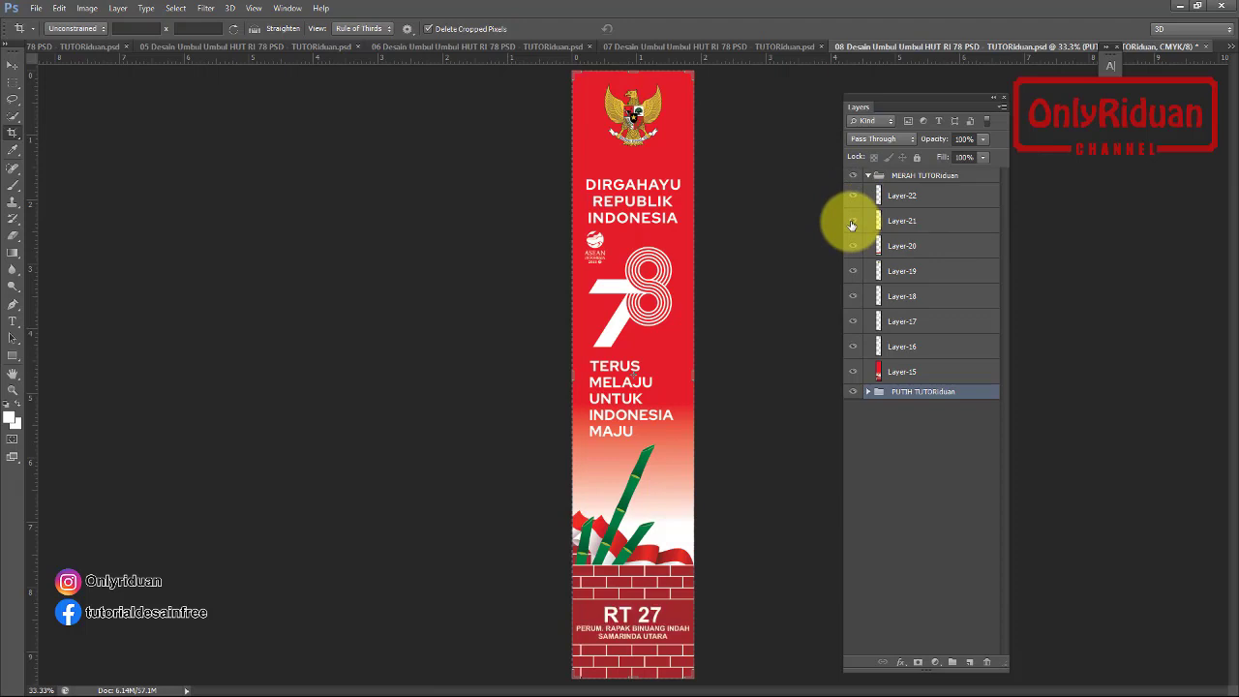
left_click(852, 222)
key("t")
left_click(235, 332)
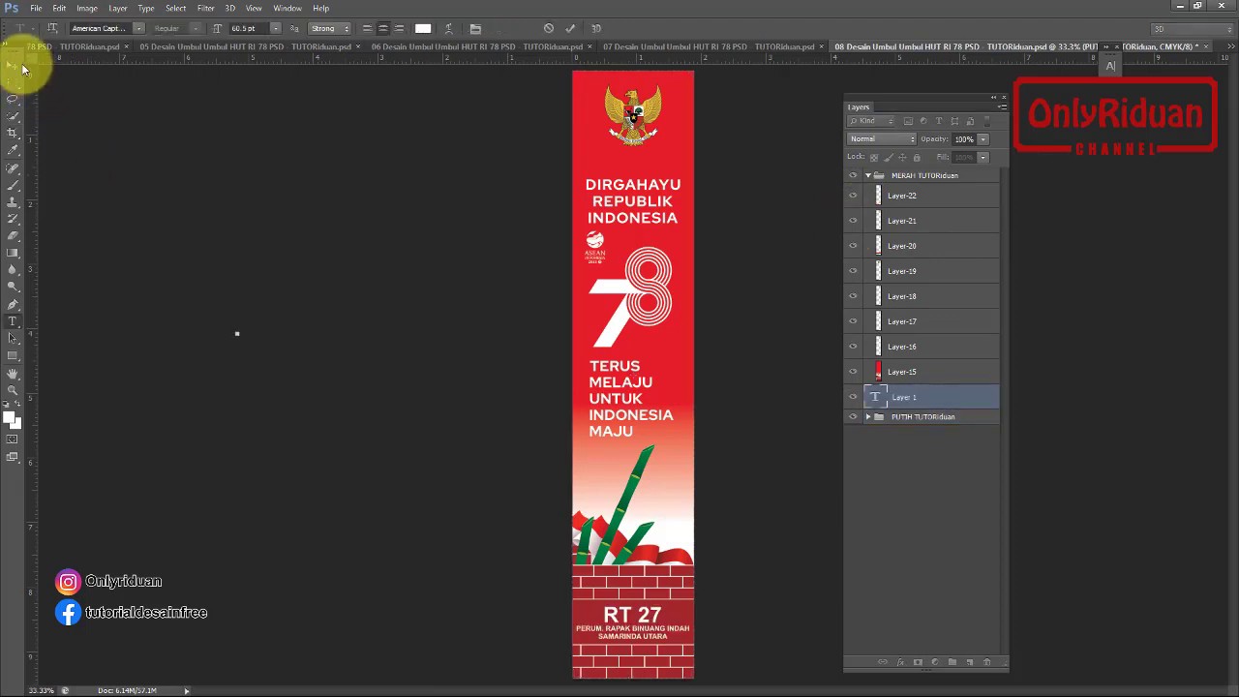
left_click(27, 75)
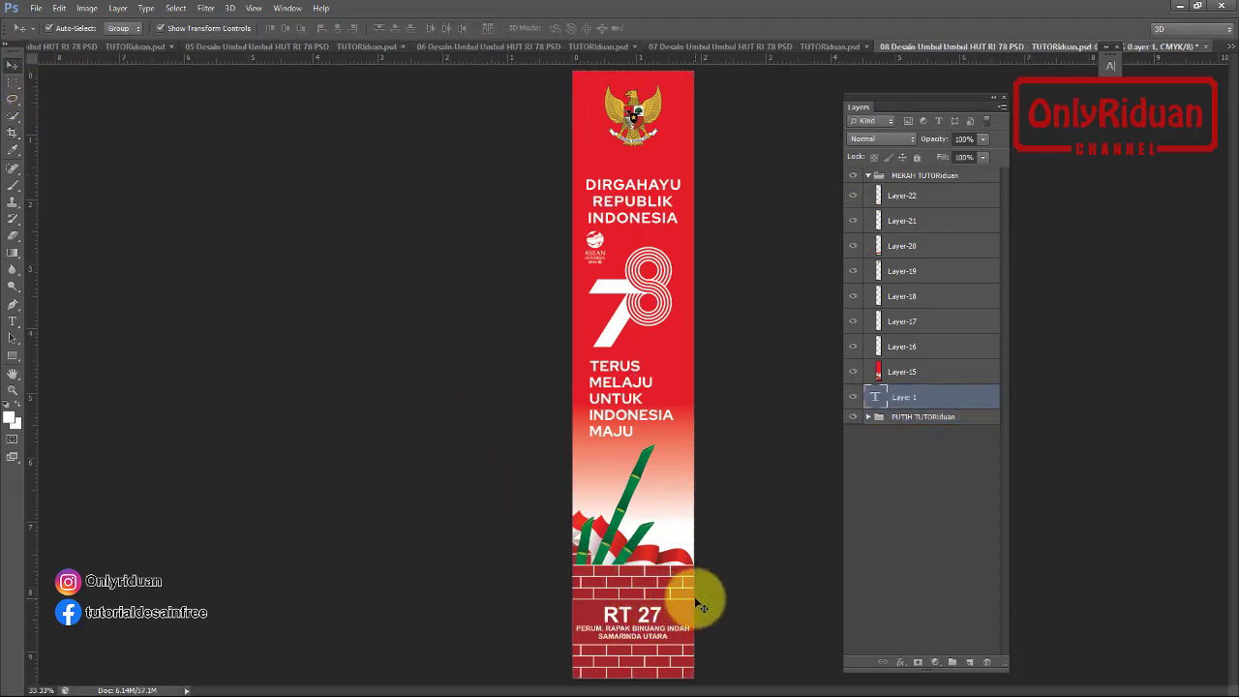
left_click(15, 325)
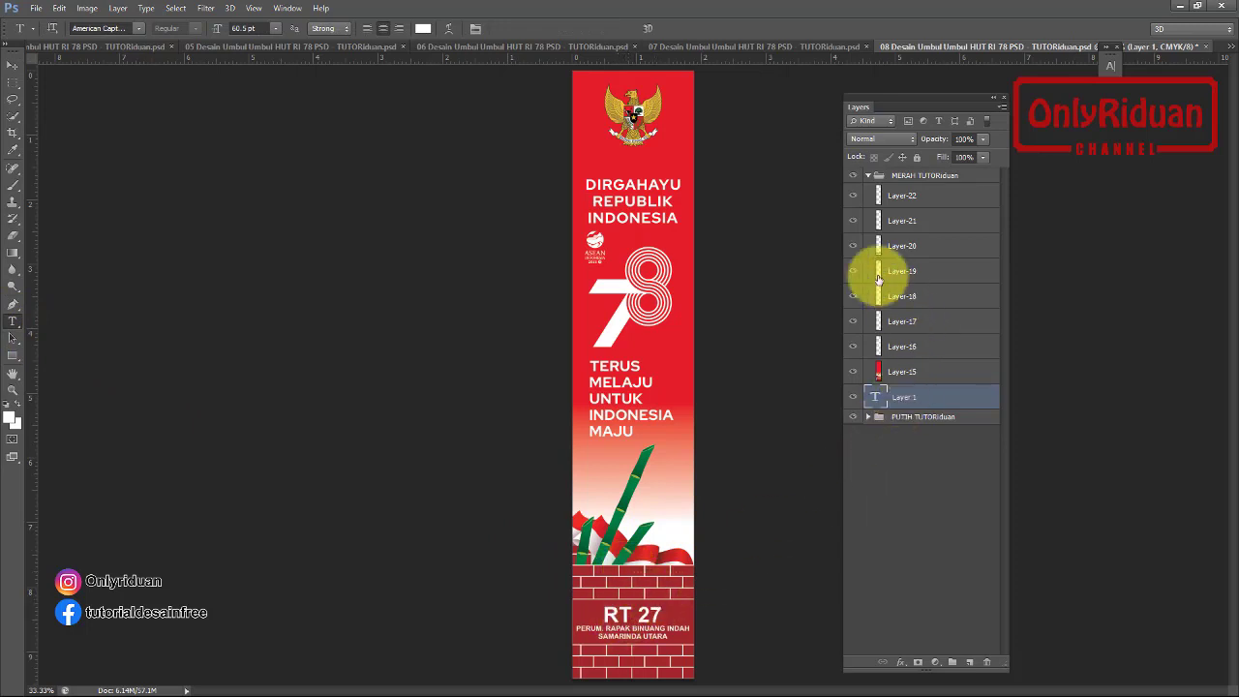
left_click(855, 221)
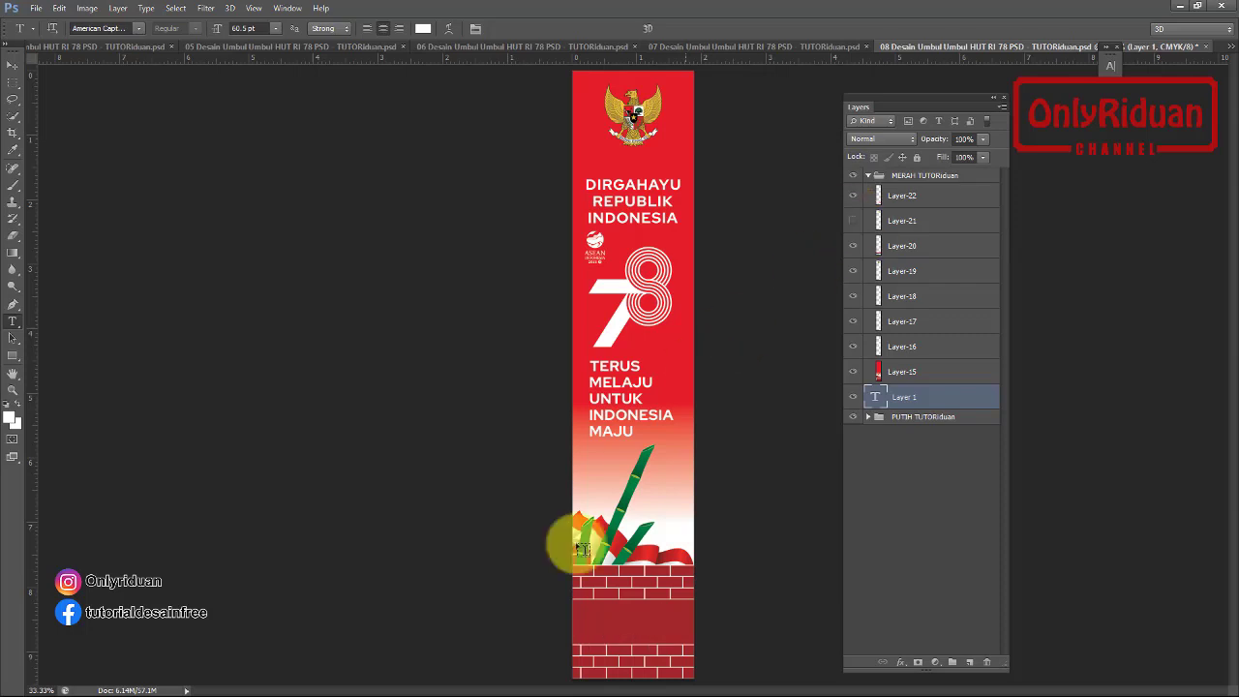
Step: Add white KAMPUNG text on the brick wall and nudge its layer up slightly
left_click(611, 623)
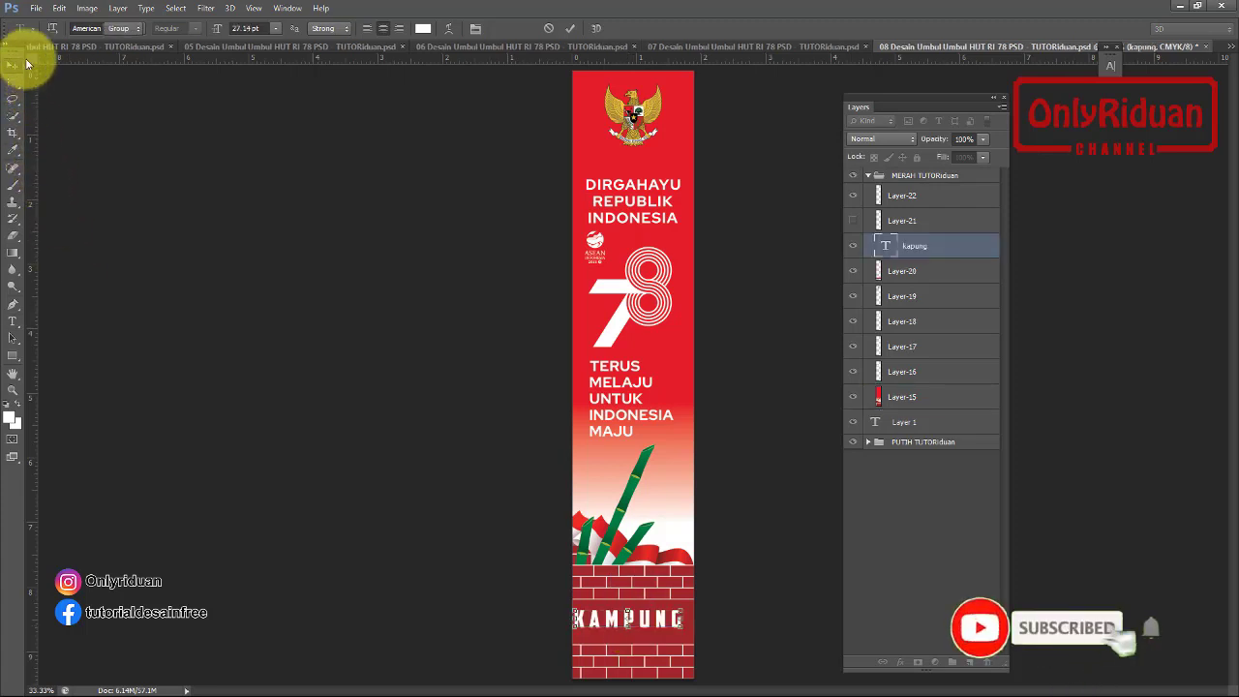
left_click(26, 64)
left_click(645, 624)
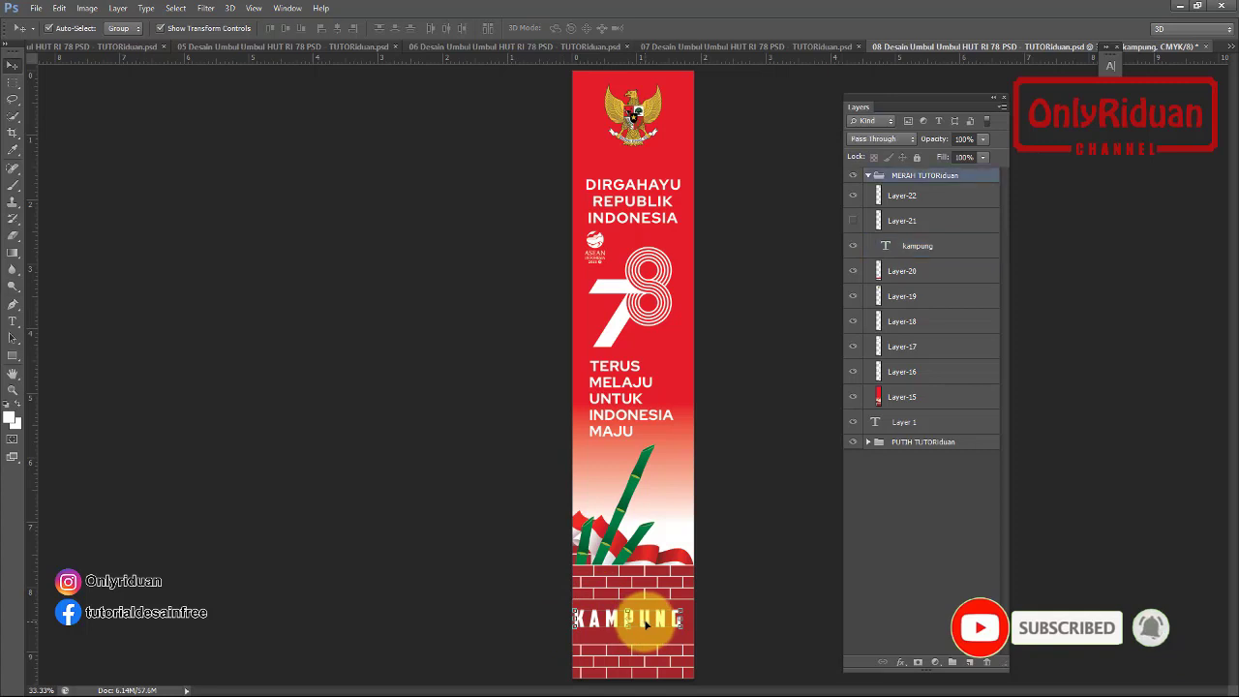
left_click(654, 615)
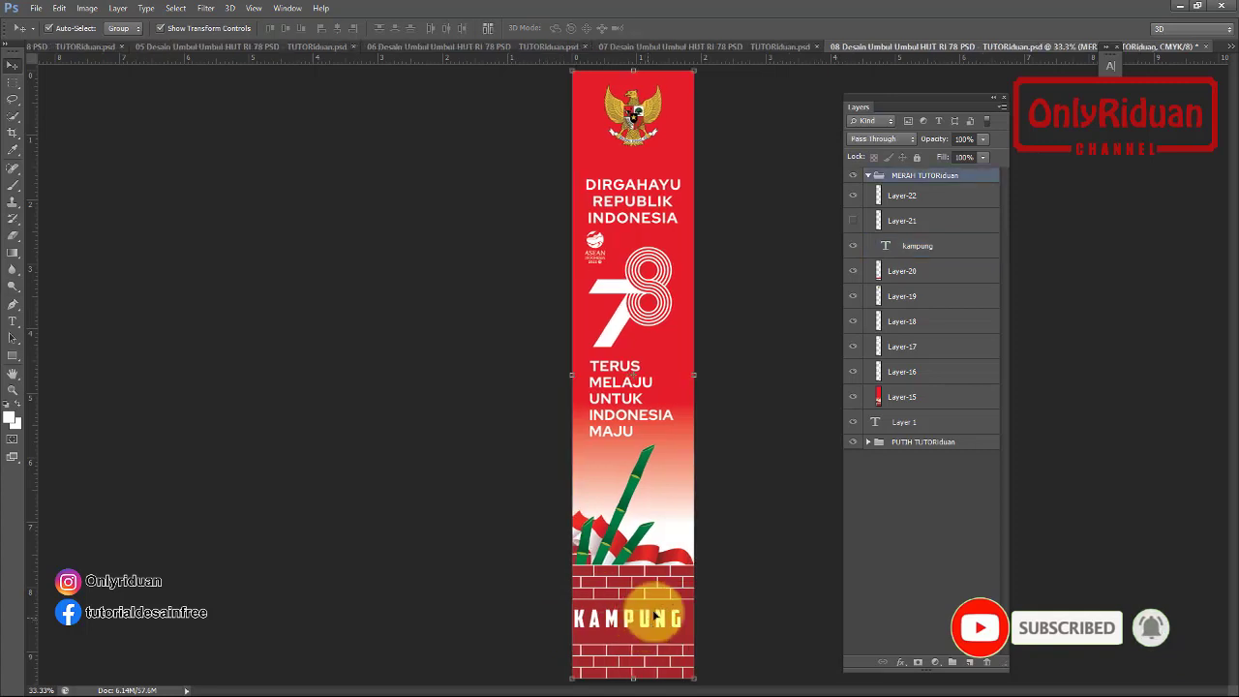
left_click(917, 248)
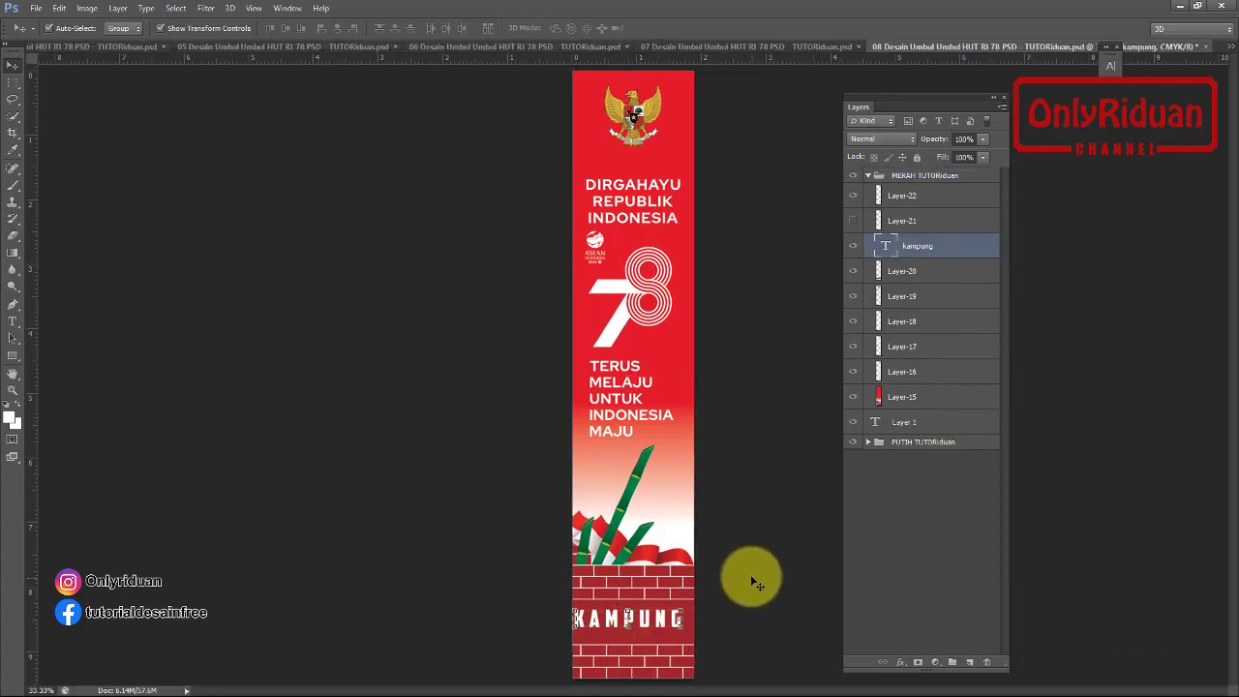
left_click(754, 582)
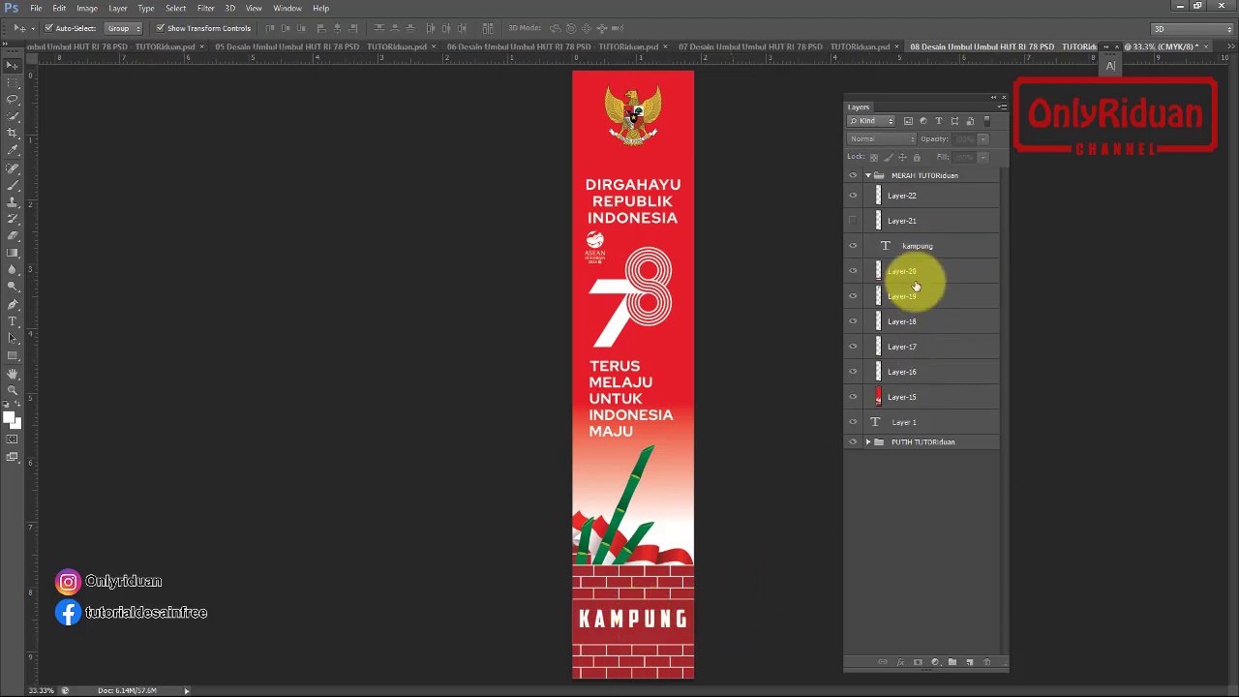
left_click(919, 249)
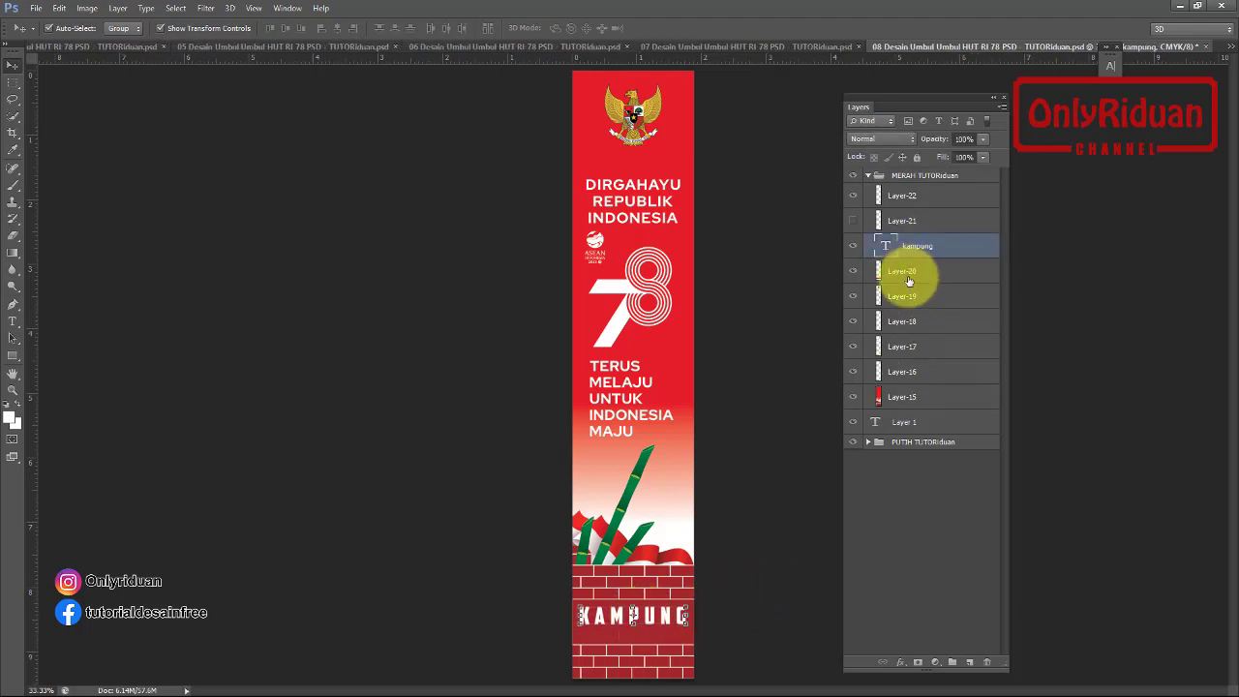
key("Up")
key("Up")
key("Up")
key("Up")
key("t")
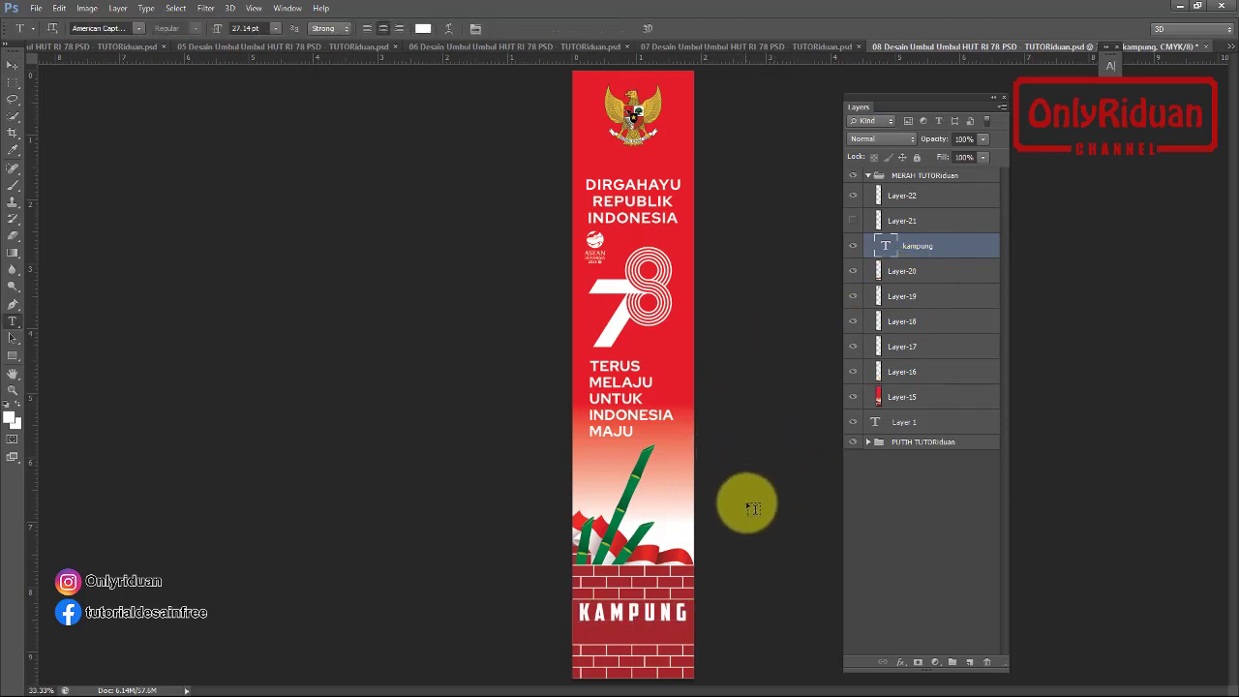
Step: Add a 24 pt SUKA SUKA text line below KAMPUNG
left_click(627, 646)
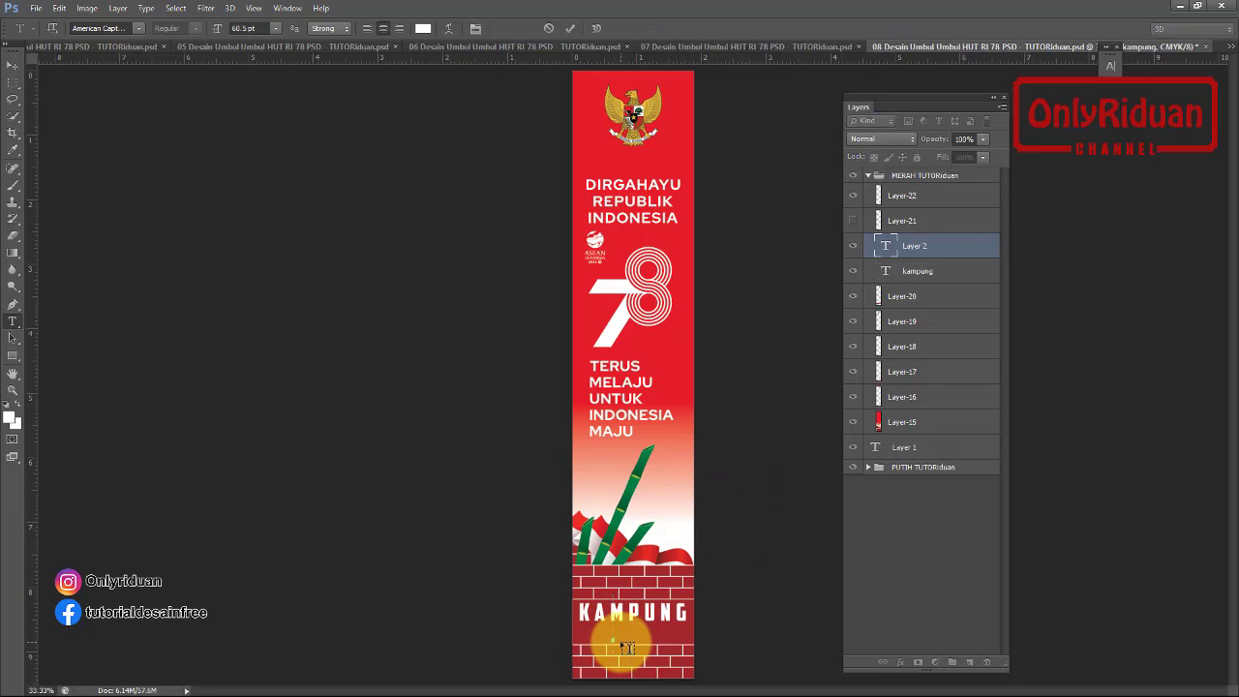
left_click(273, 37)
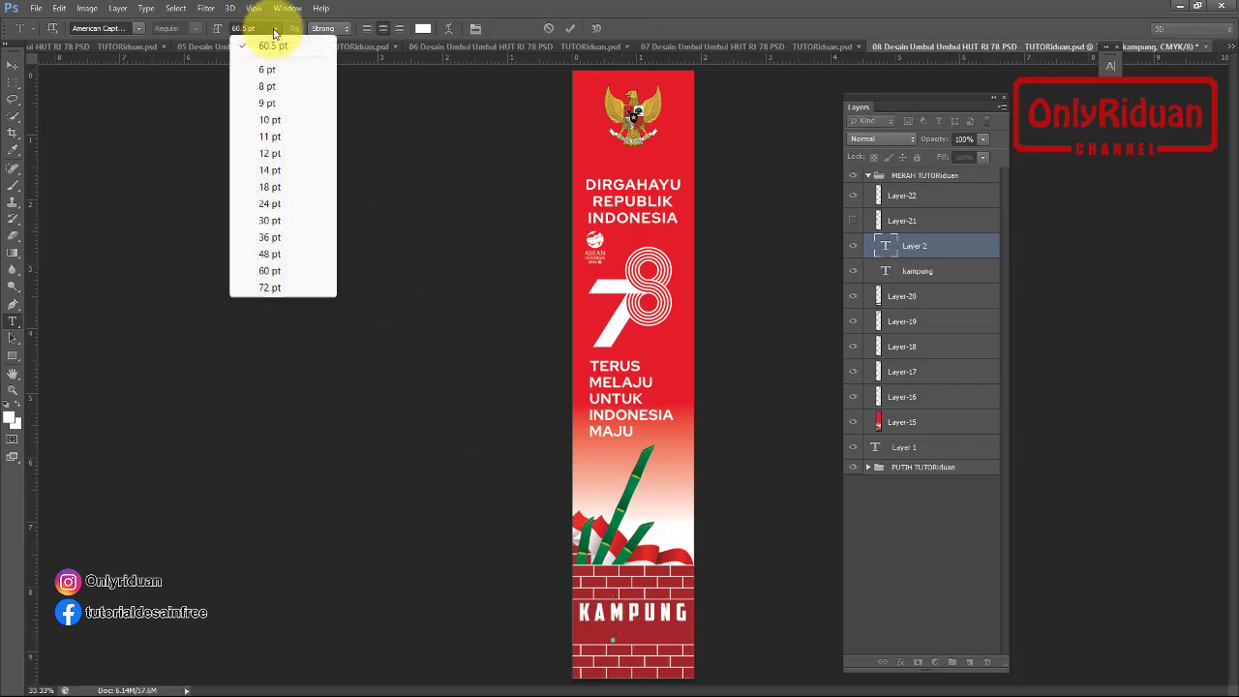
left_click(276, 203)
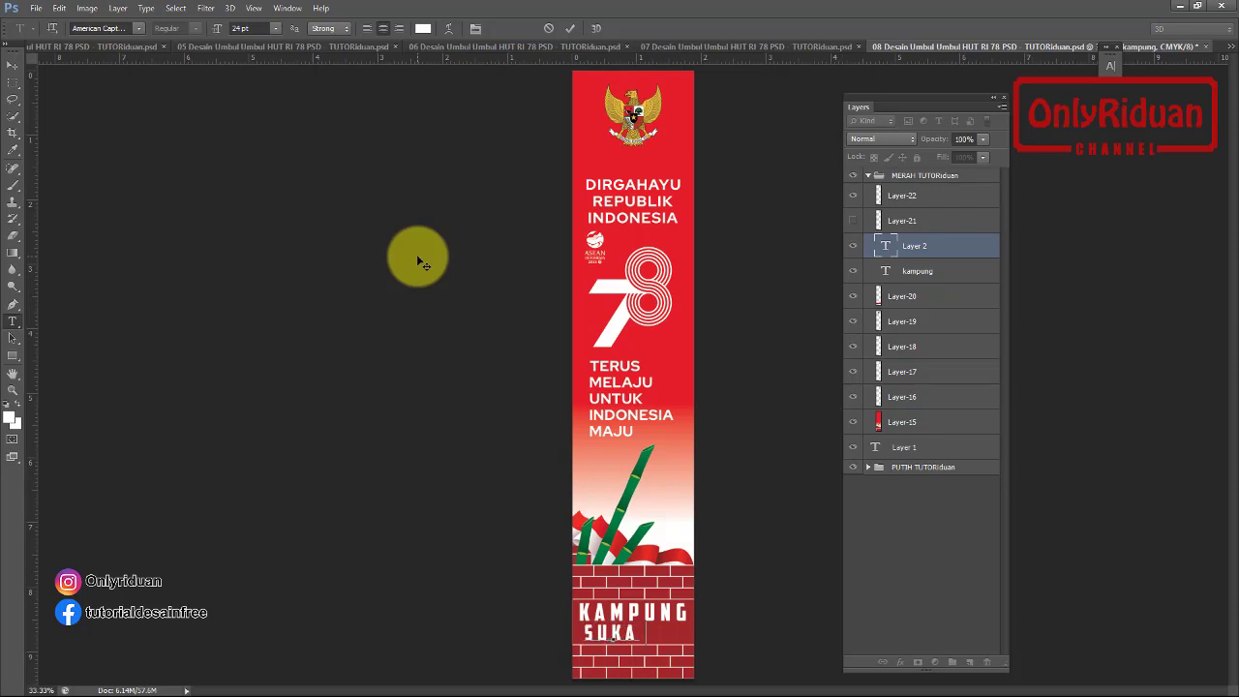
type("SUKA")
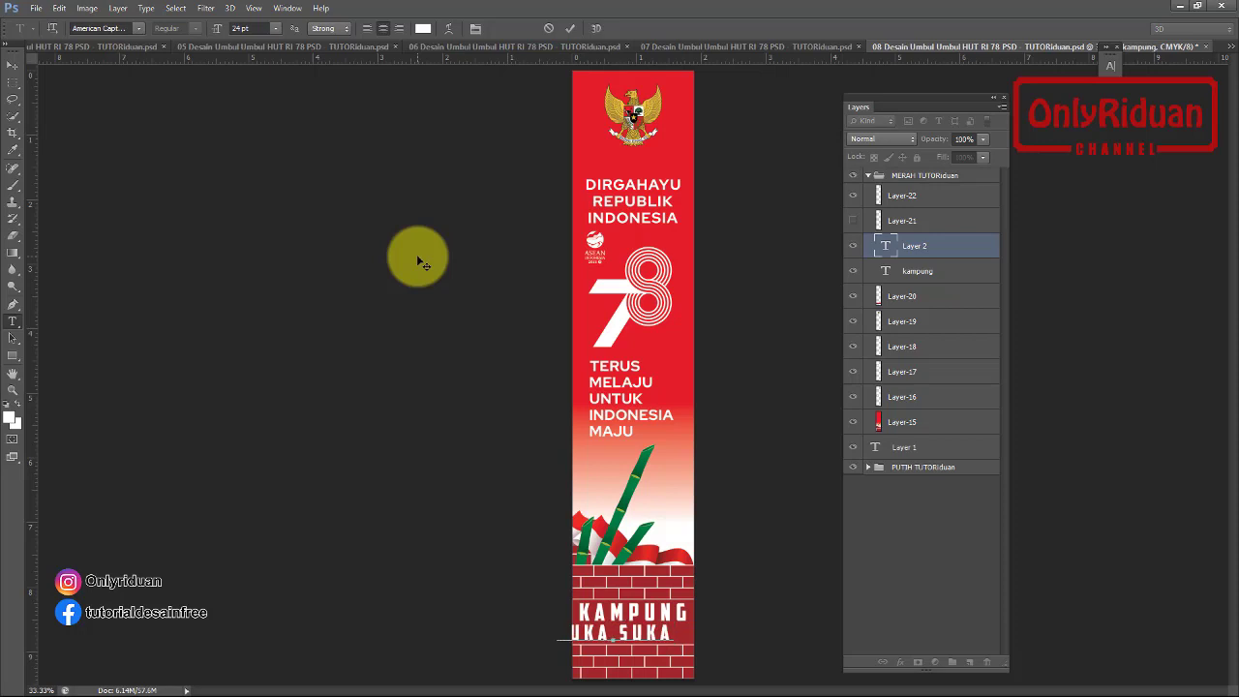
left_click(13, 65)
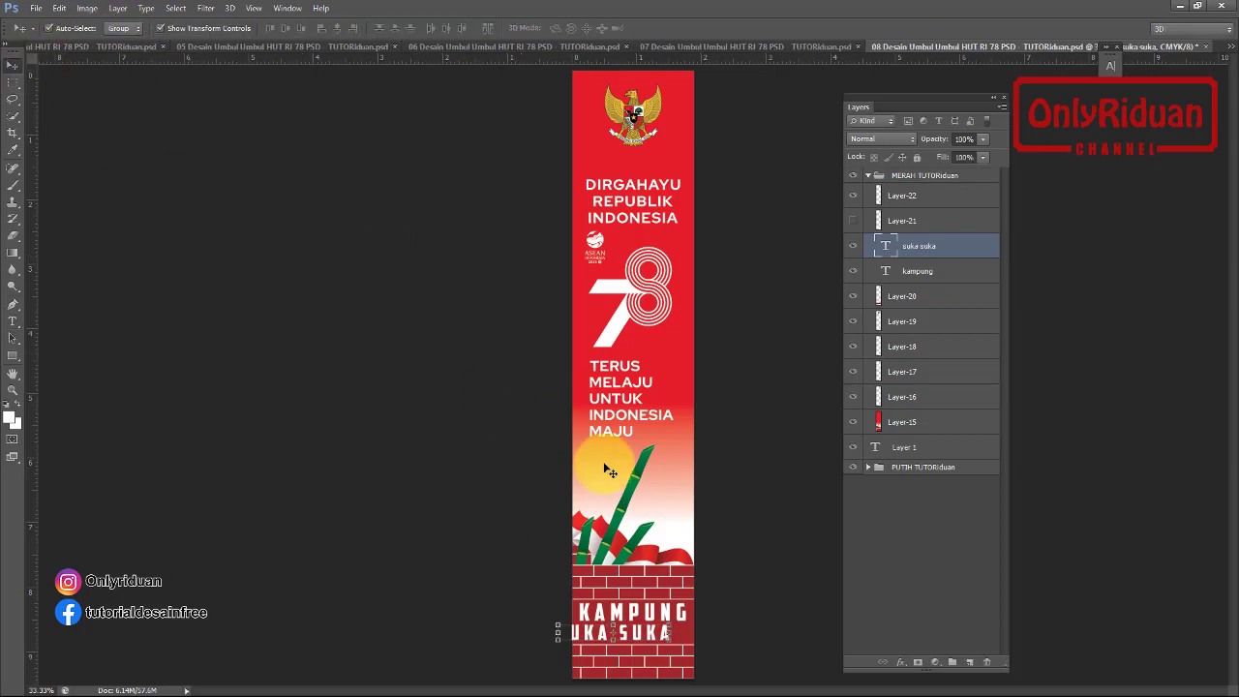
Step: Shift the SUKA SUKA layer right to fit the banner and collapse the MERAH group
left_click(634, 634)
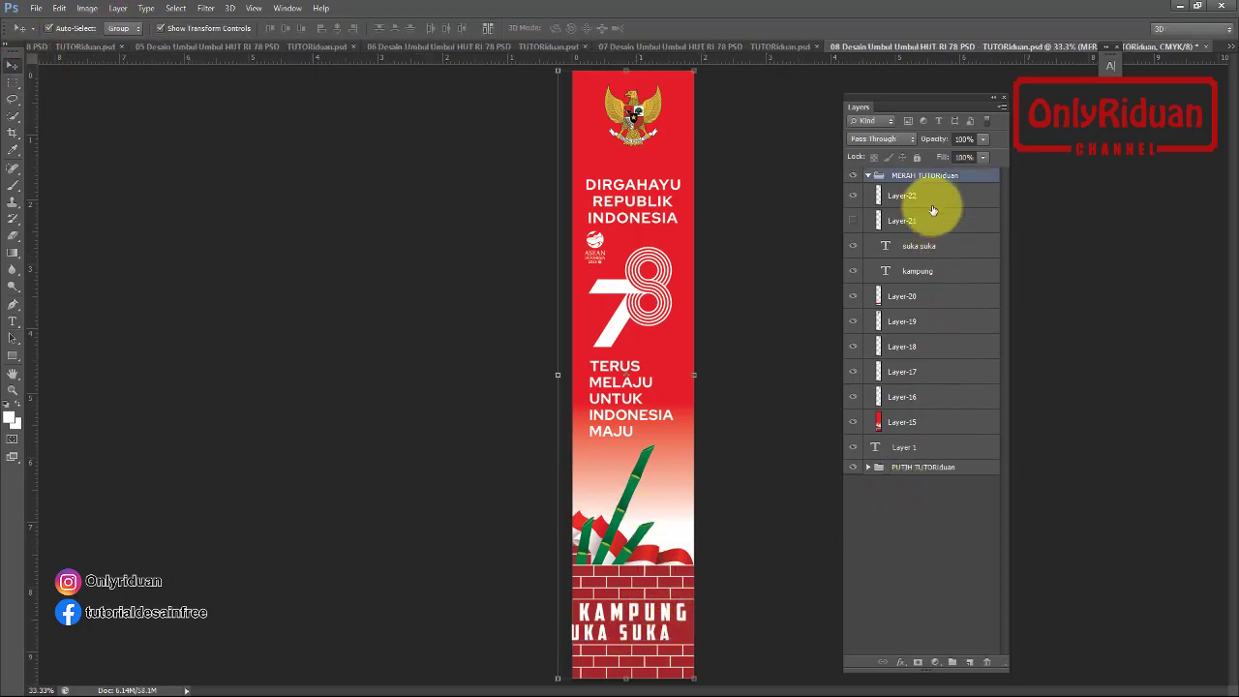
left_click(931, 247)
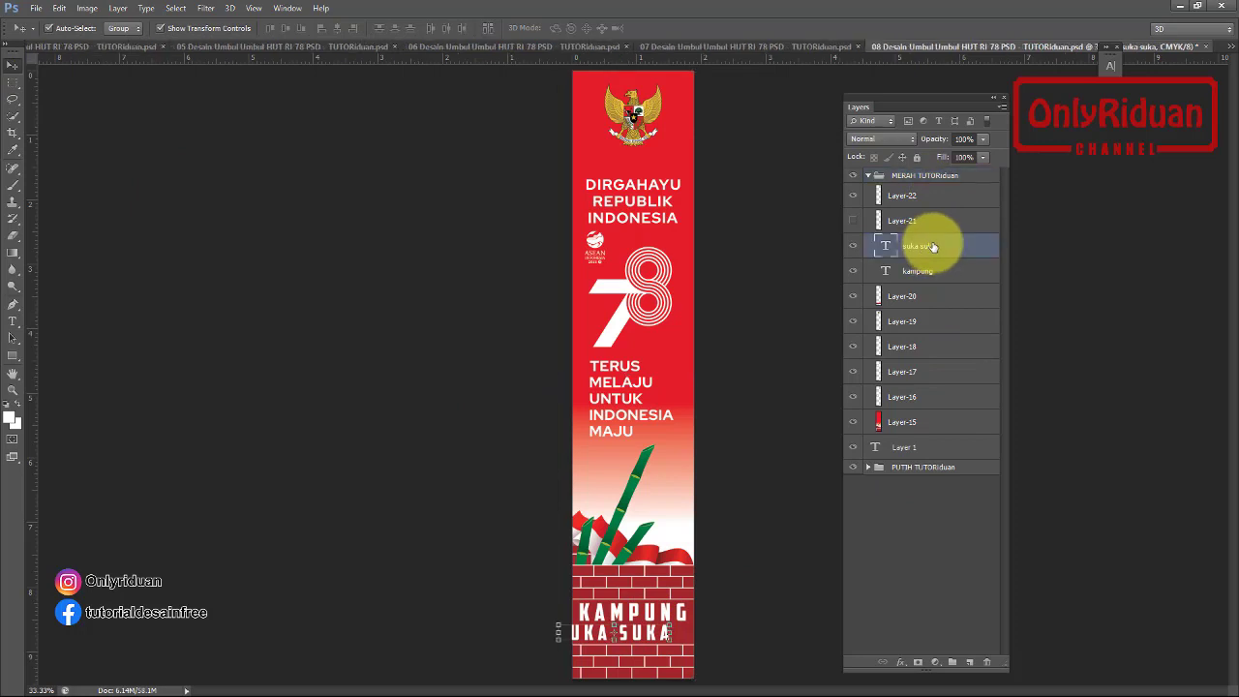
key("shift+Right")
key("shift+Right")
key("shift+Right")
key("shift+Right")
key("shift+Right")
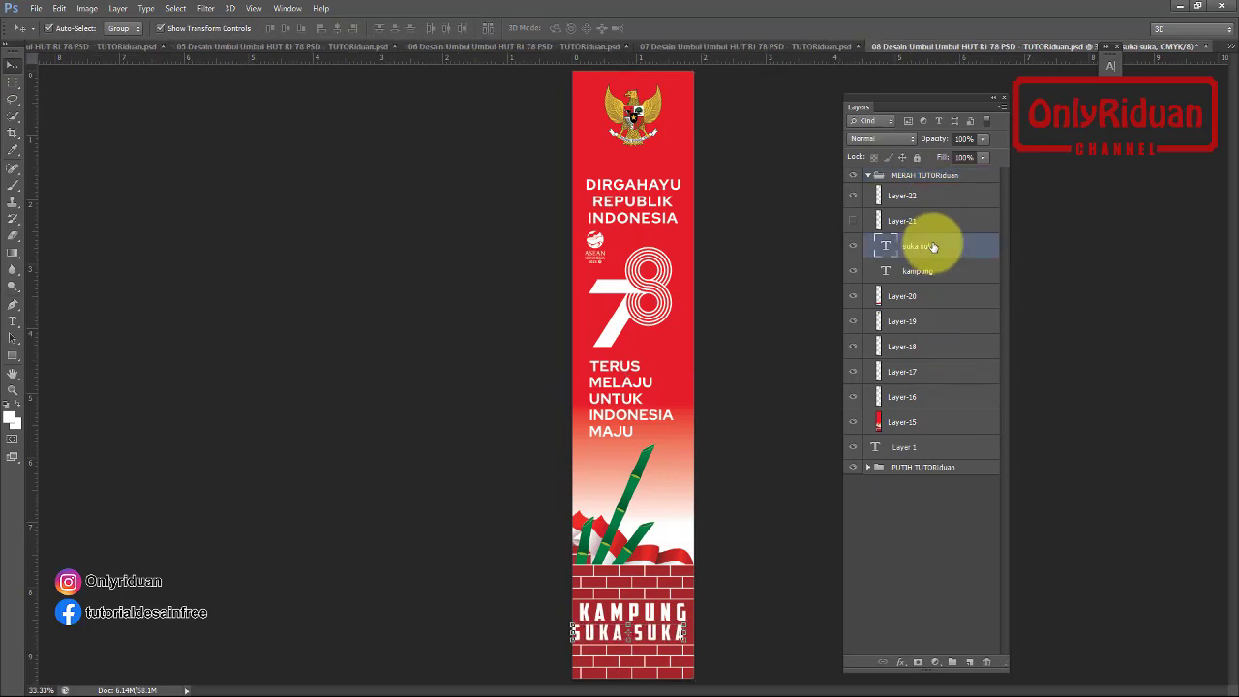
key("shift+Right")
key("shift+Right")
key("shift+Right")
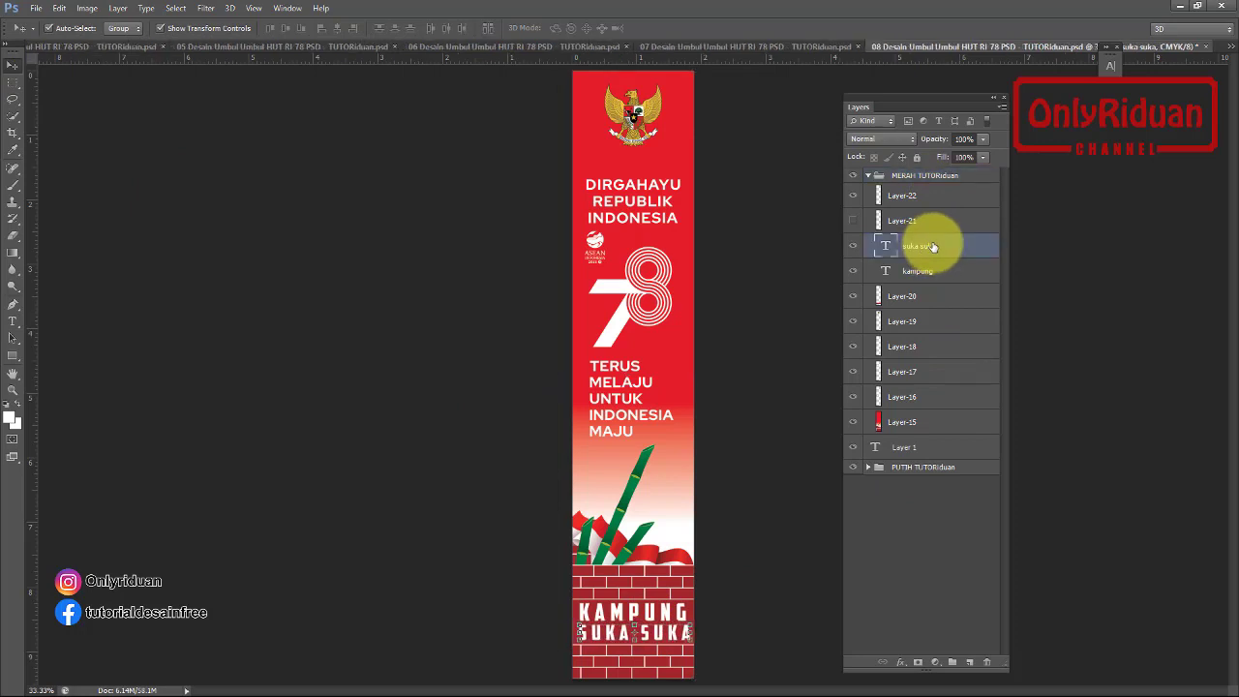
key("shift+Right")
key("shift+Right")
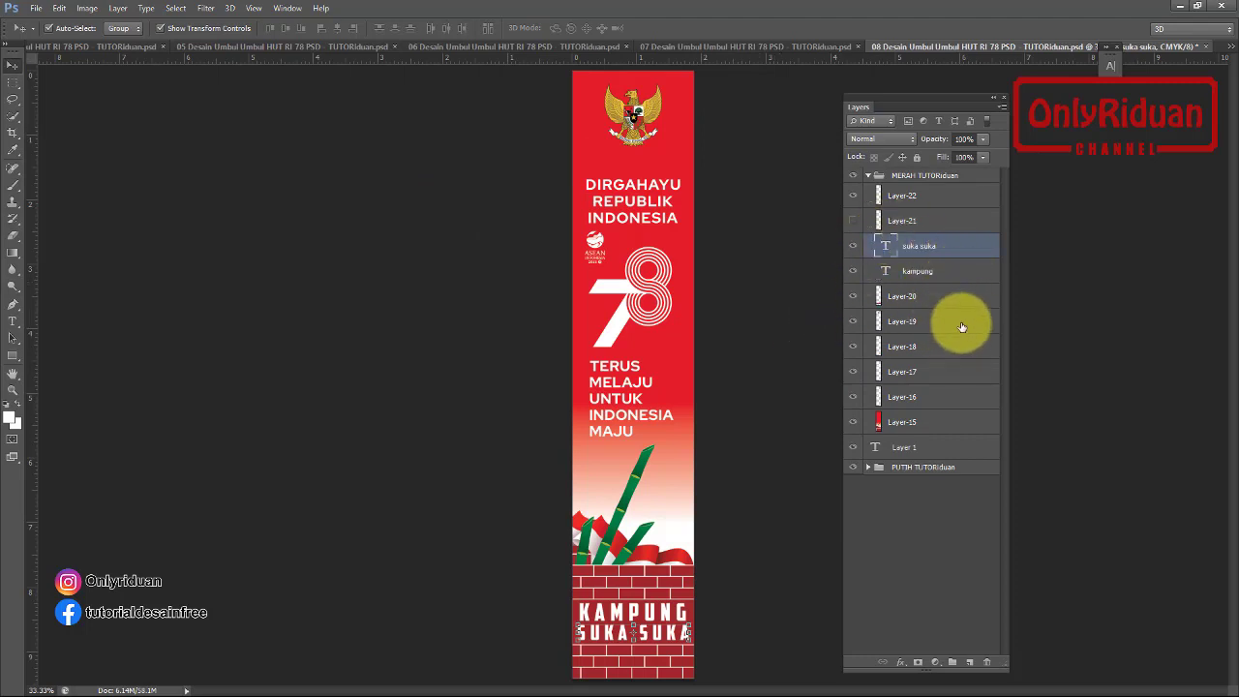
left_click(867, 175)
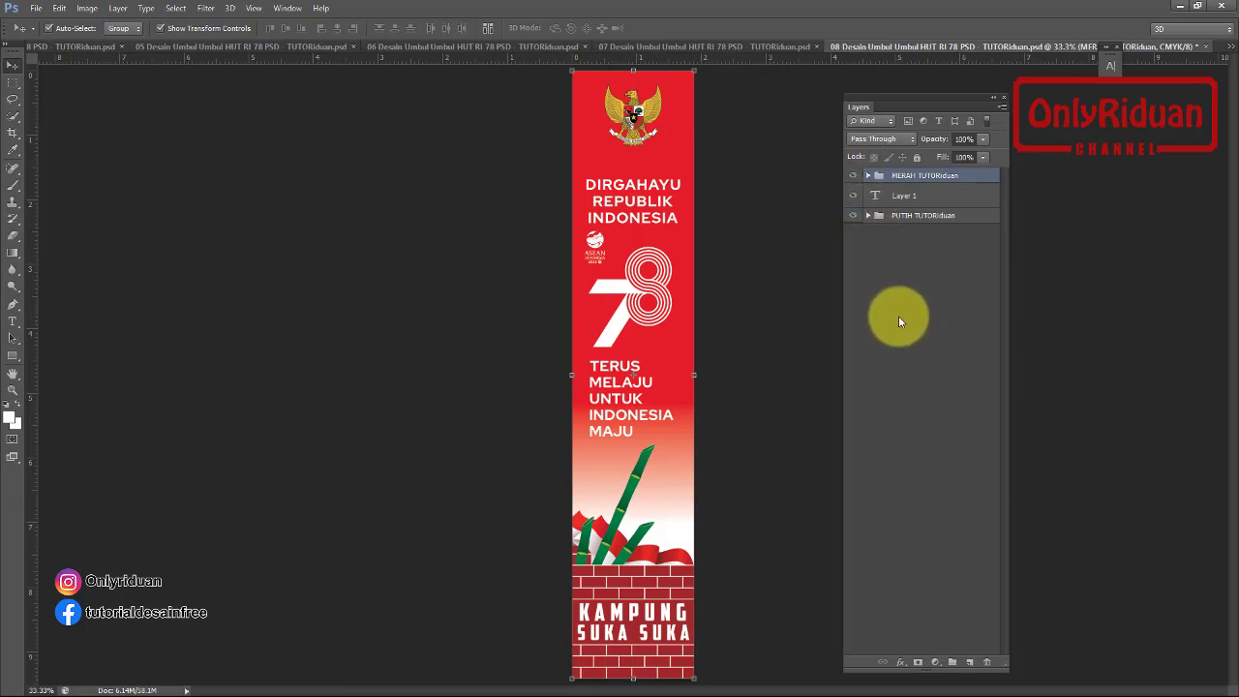
Step: Hide the MERAH TUTORiduan group to show the white banner and bring up New folder
left_click(853, 175)
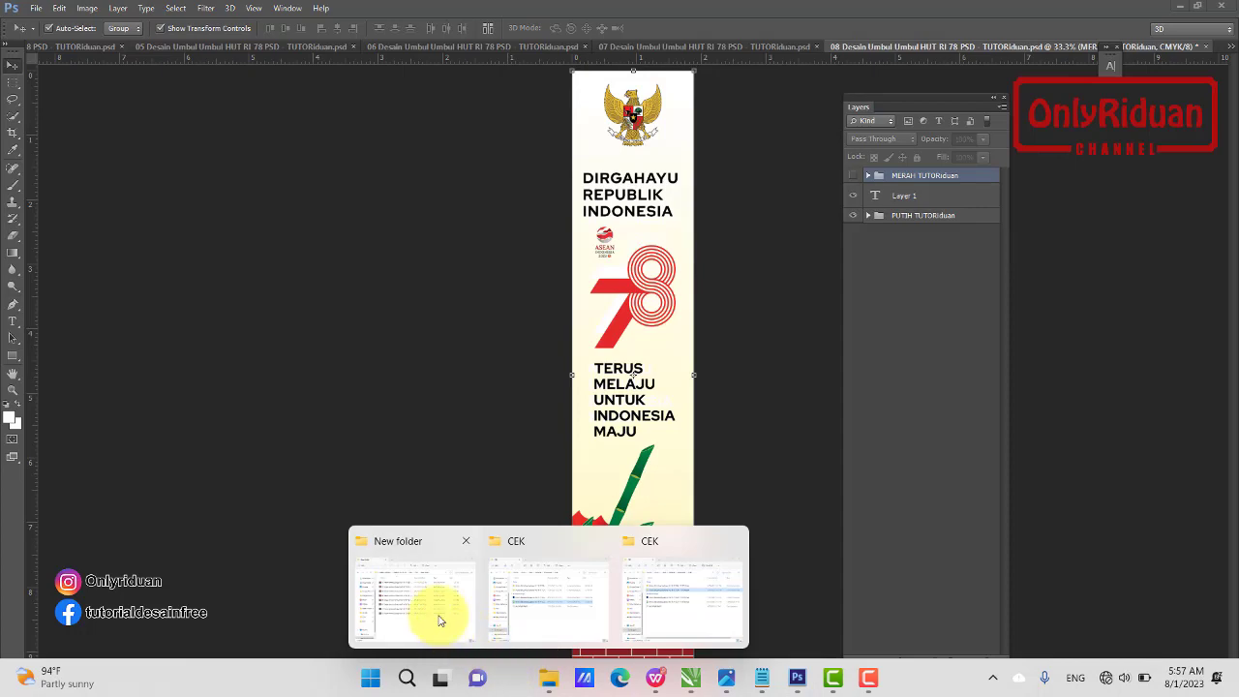
mouse_move(548, 689)
left_click(438, 617)
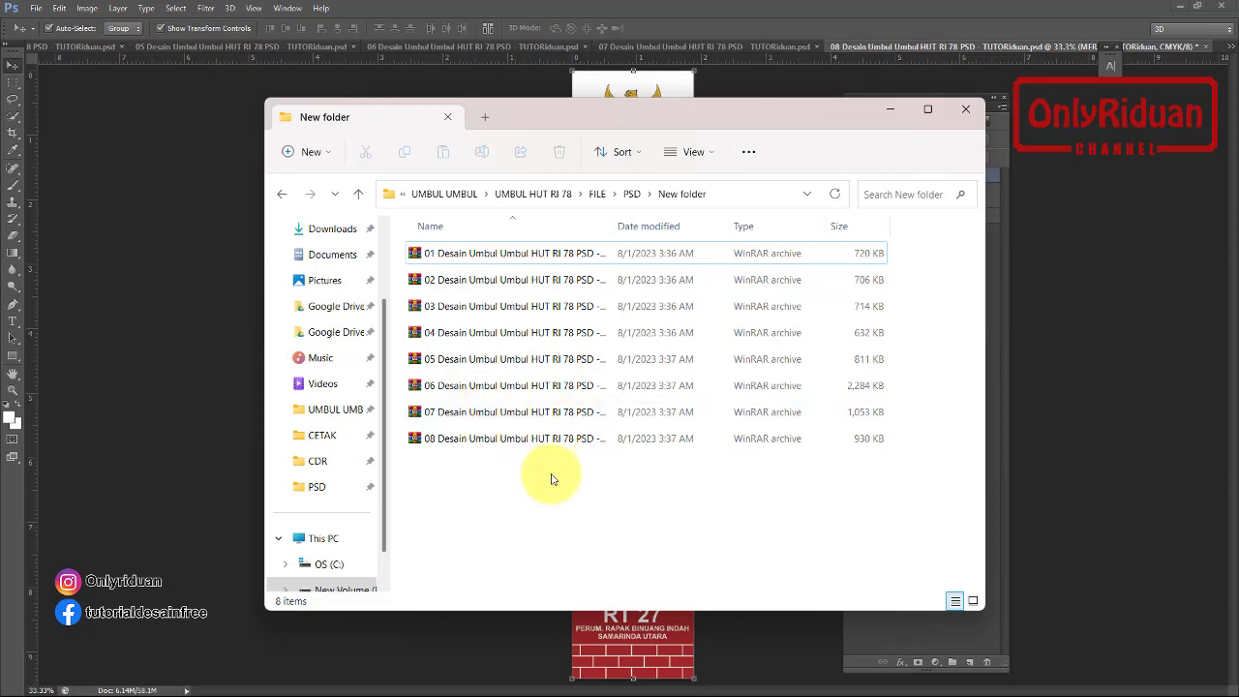
Step: Extract the first RAR archive into New folder with WinRAR, entering its password
left_click_drag(629, 119, 641, 86)
left_click(520, 222)
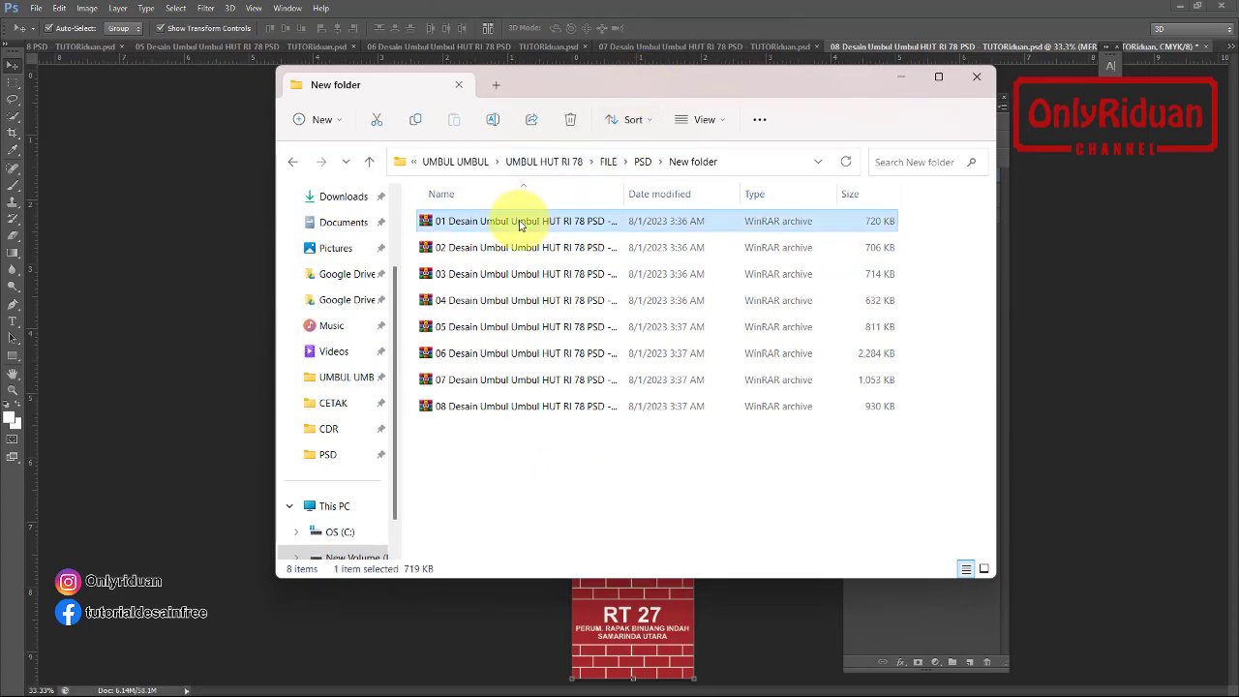
right_click(520, 224)
mouse_move(577, 462)
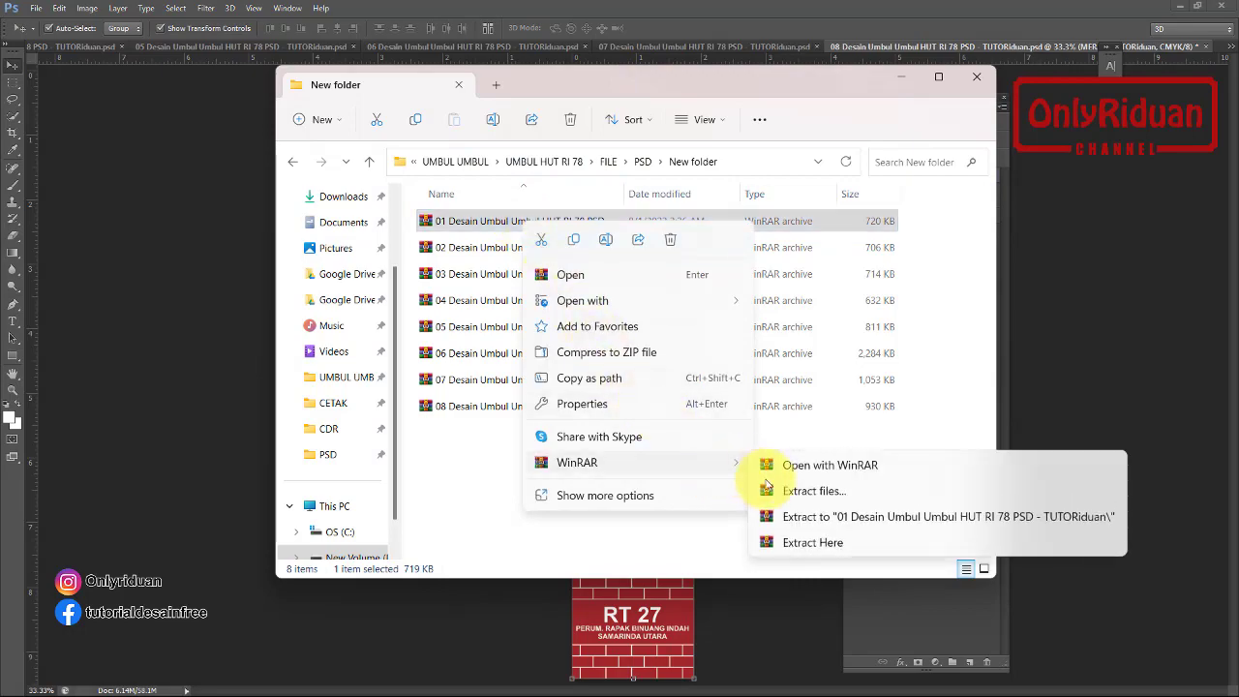
left_click(786, 542)
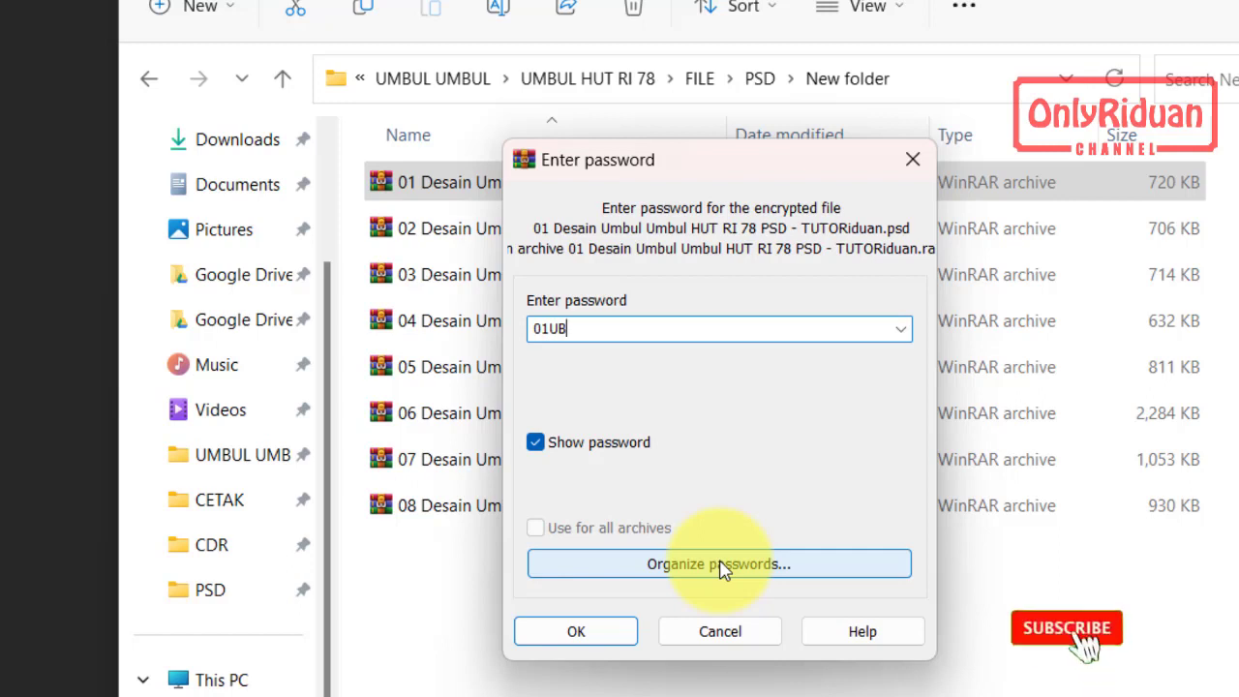
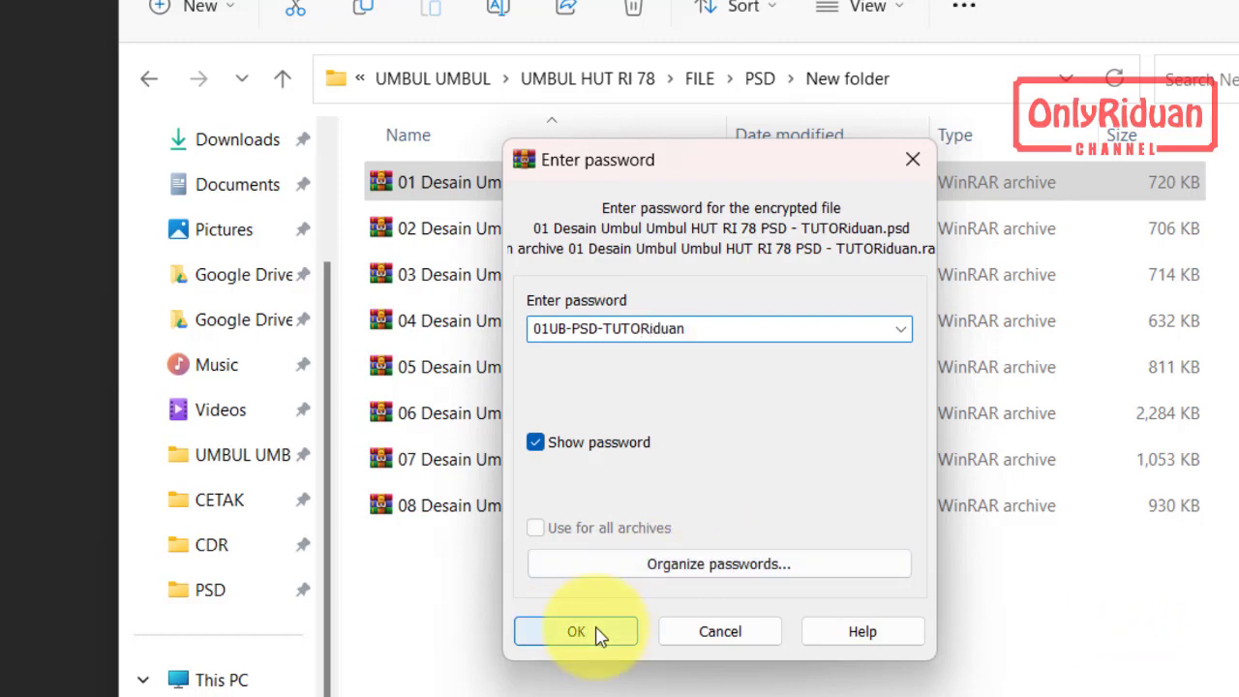
left_click(590, 631)
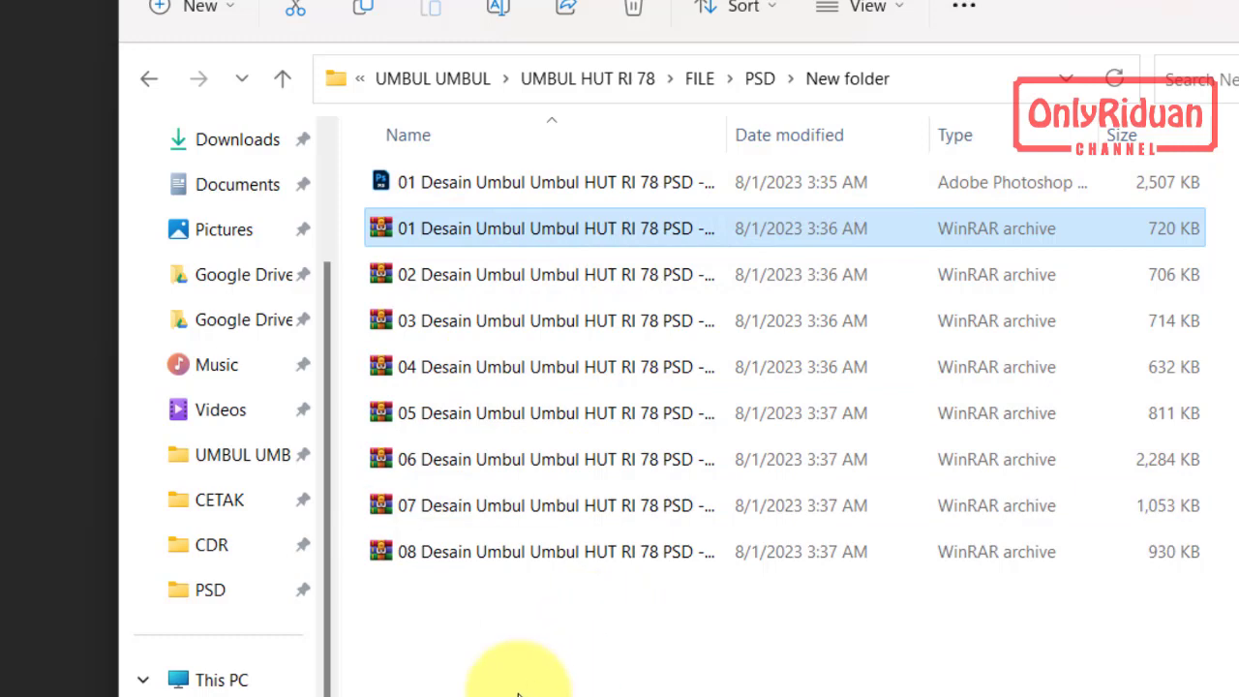
key("alt+Tab")
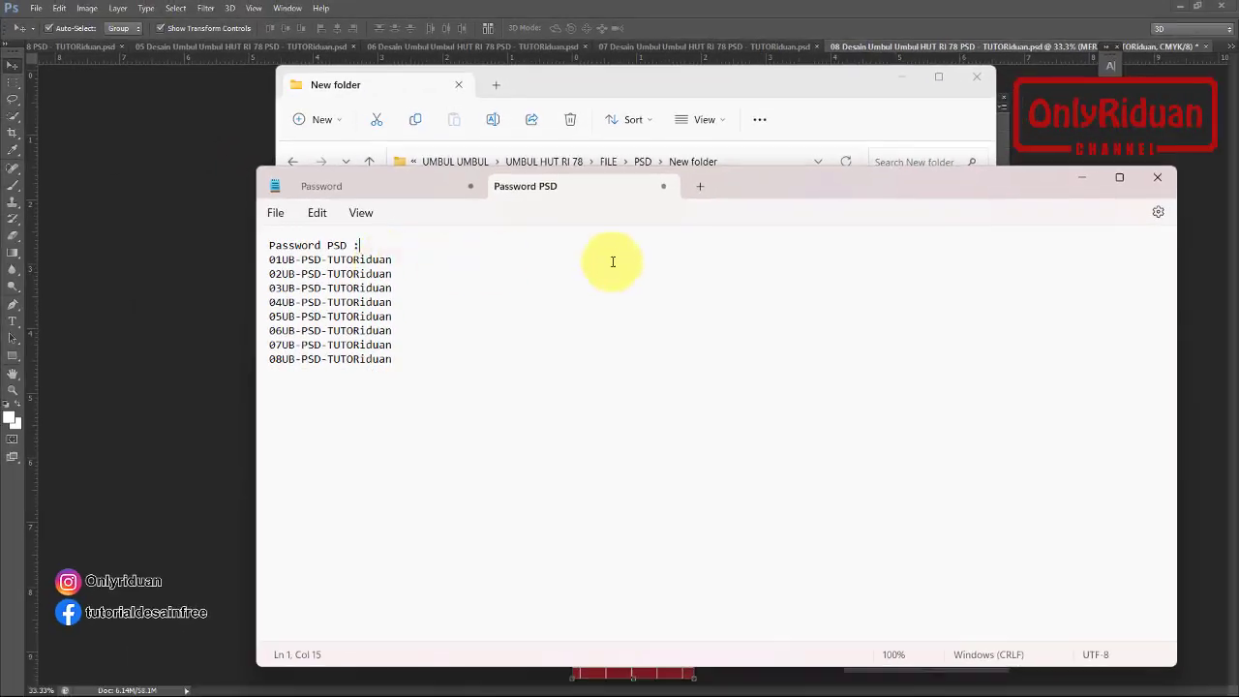
left_click(1081, 177)
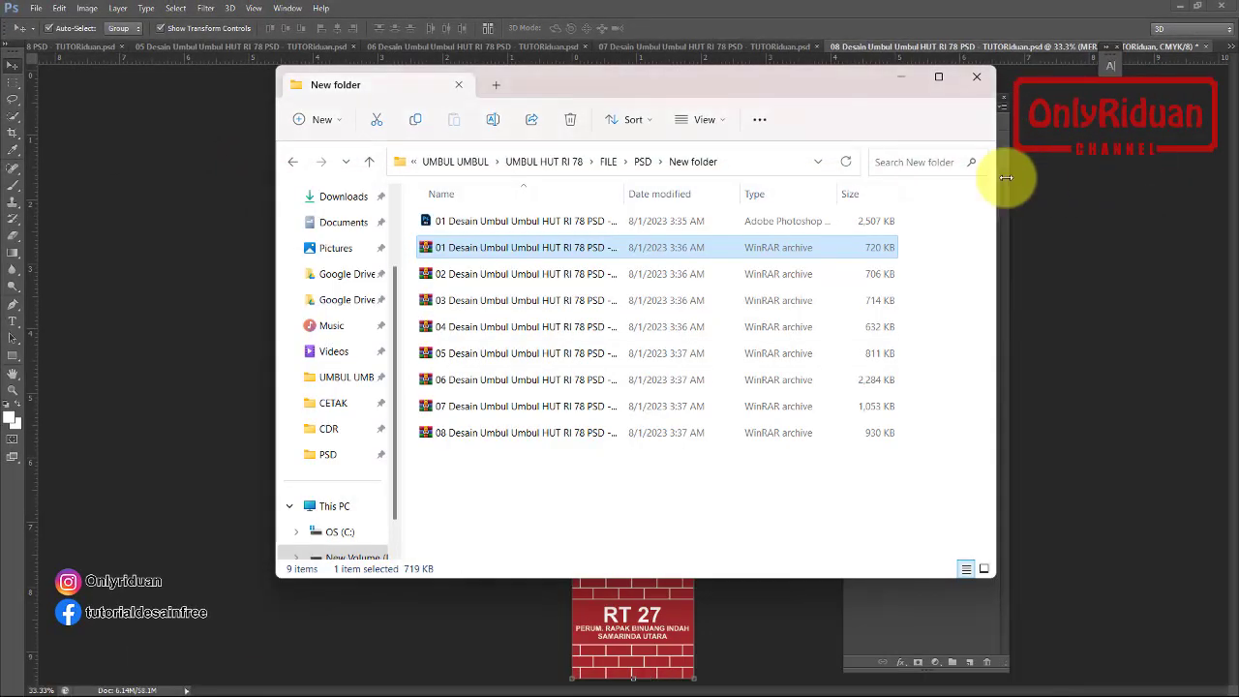